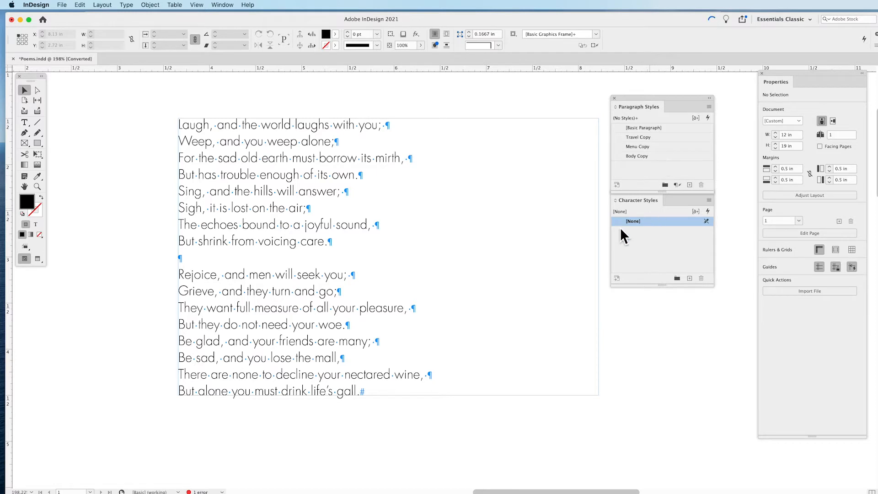
# Enter the poem's text frame and select all of its text.
pyautogui.rightClick(319, 263)
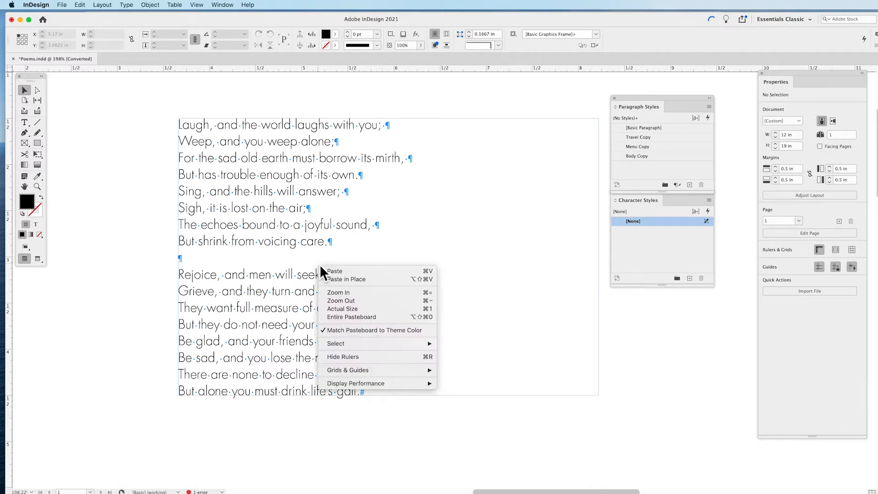
pyautogui.click(284, 258)
pyautogui.click(255, 206)
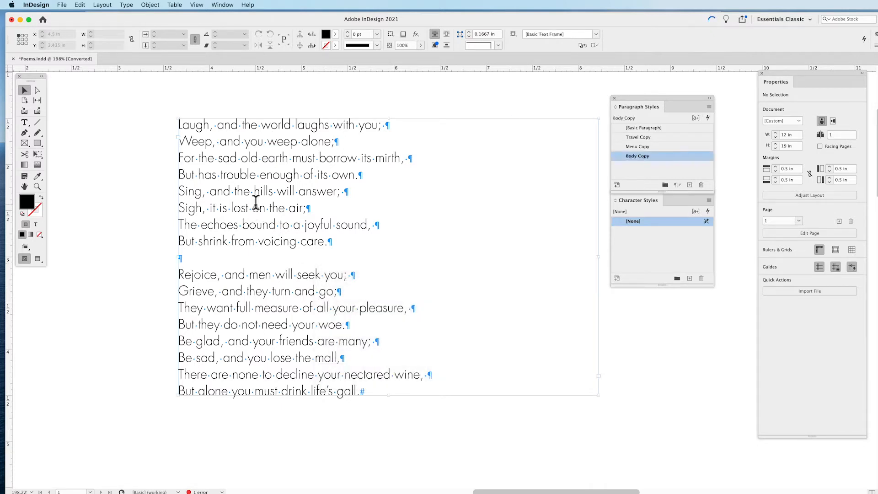
pyautogui.doubleClick(256, 202)
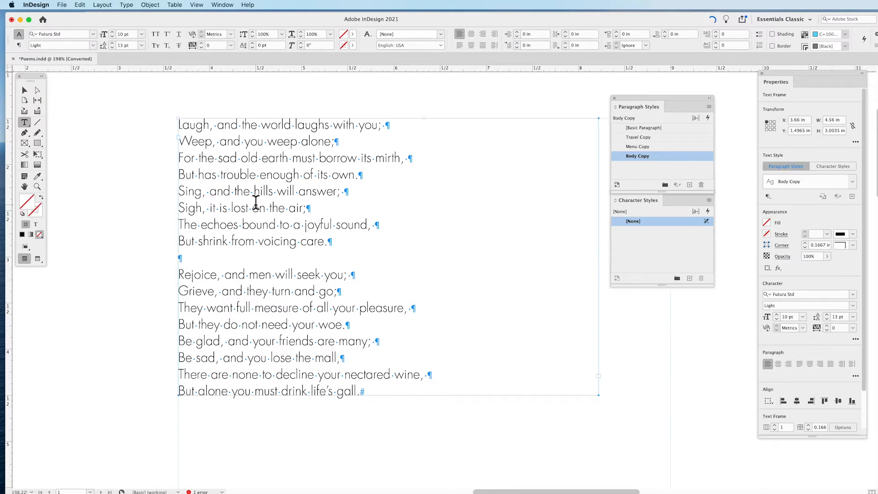
pyautogui.press('super+a')
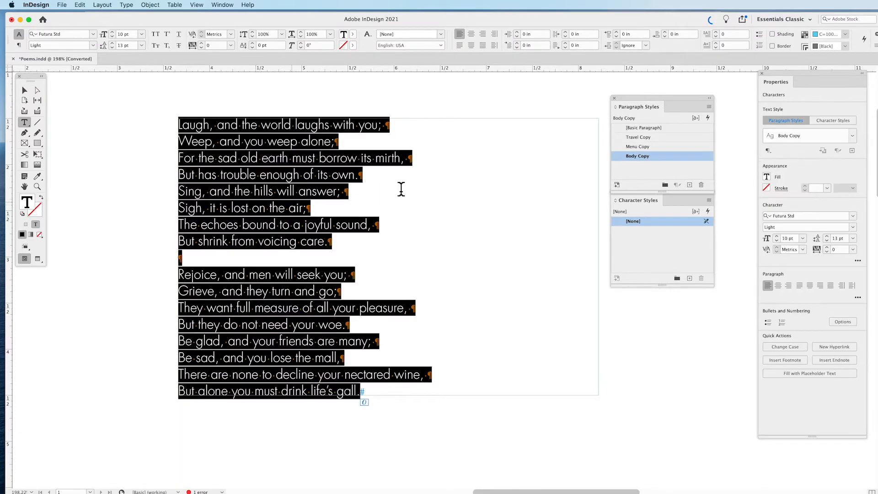
# Review the Body Copy paragraph style's basic character, advanced character, and indents and spacing settings.
pyautogui.rightClick(660, 160)
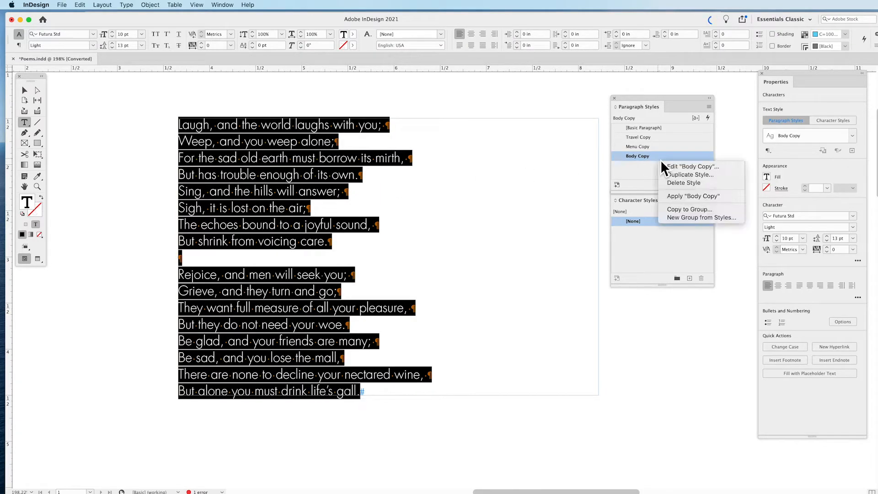
pyautogui.click(671, 164)
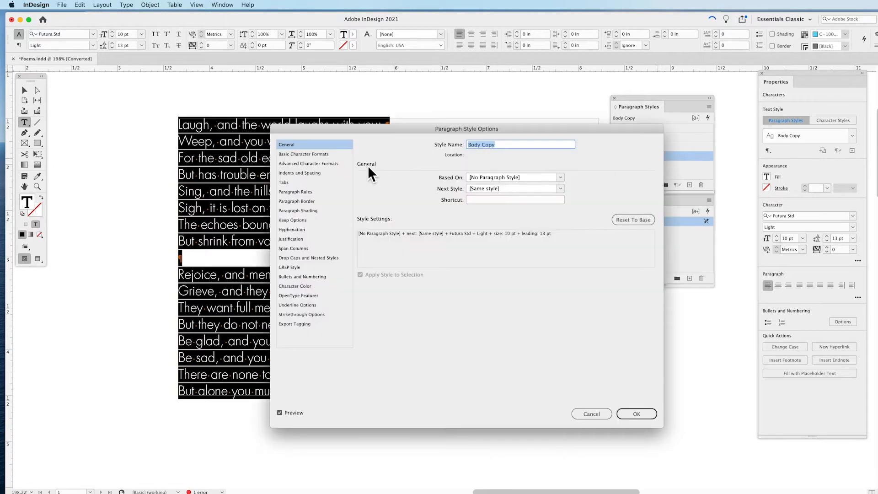
pyautogui.click(334, 157)
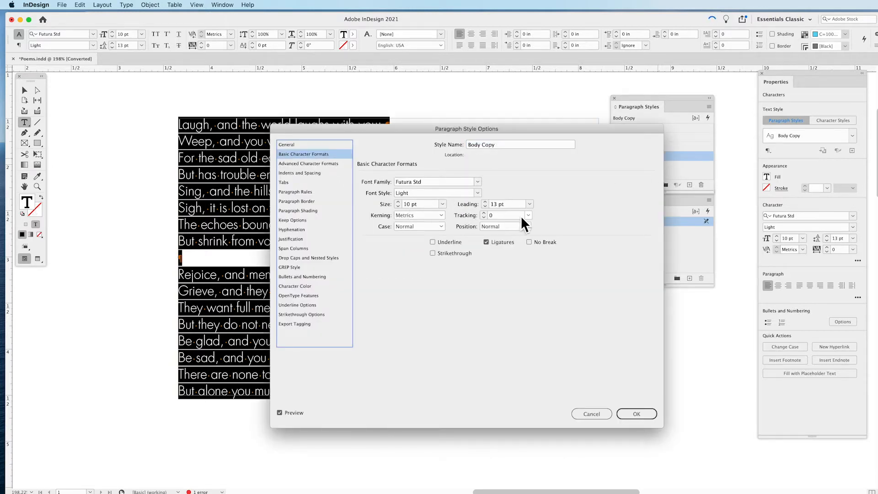
pyautogui.click(298, 165)
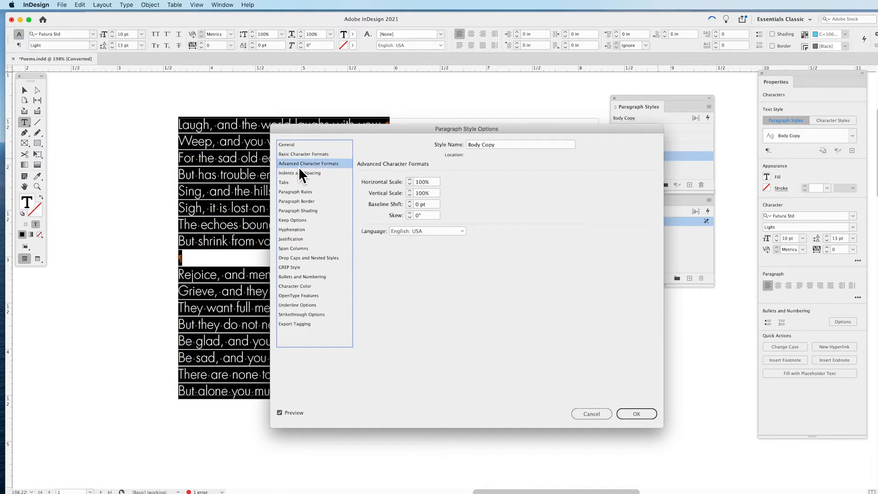
pyautogui.click(297, 175)
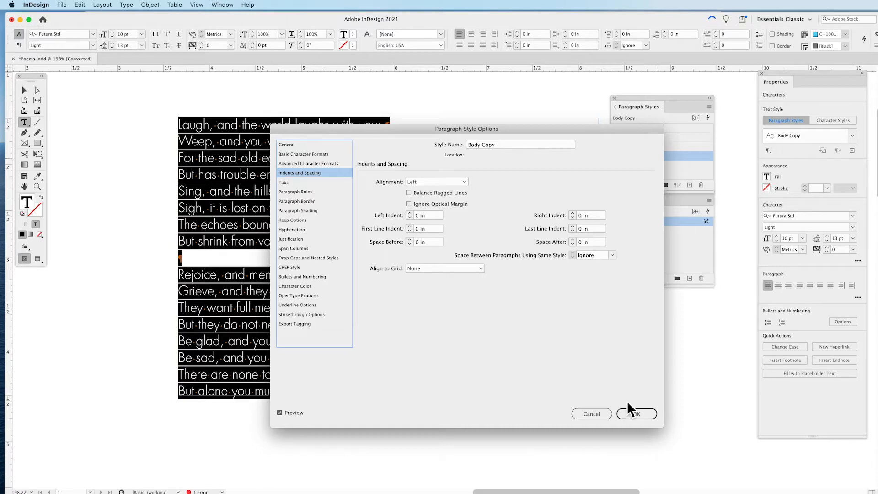
pyautogui.click(641, 414)
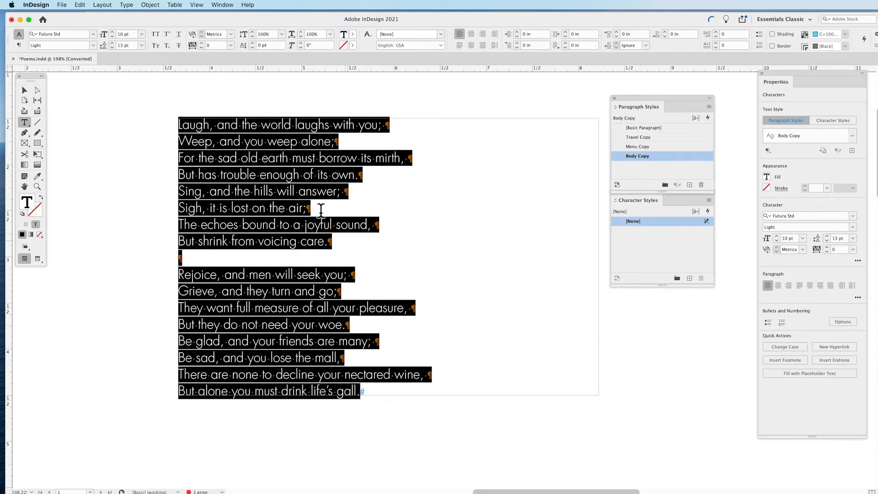
# Set the word "Laugh" at the start of the poem's first line to the Extra Bold font style.
pyautogui.click(284, 173)
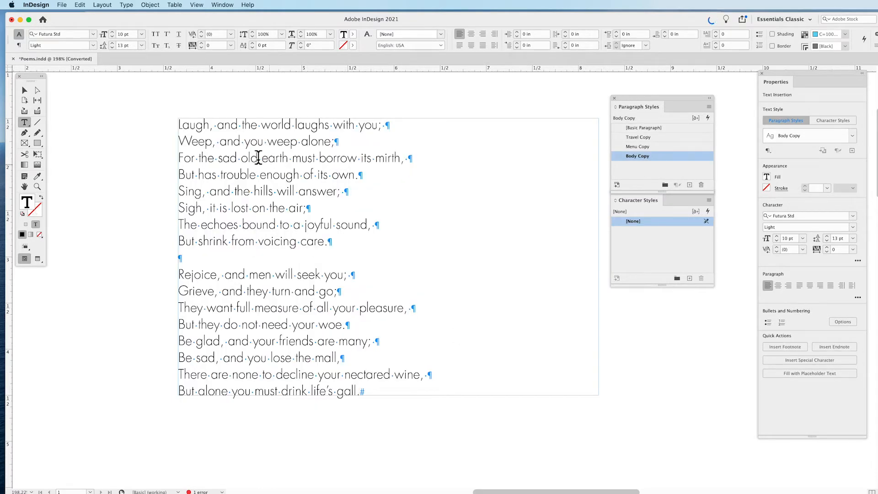
pyautogui.doubleClick(206, 122)
pyautogui.moveTo(180, 124)
pyautogui.mouseDown()
pyautogui.moveTo(196, 142)
pyautogui.moveTo(179, 142)
pyautogui.moveTo(176, 128)
pyautogui.mouseUp()
pyautogui.doubleClick(208, 124)
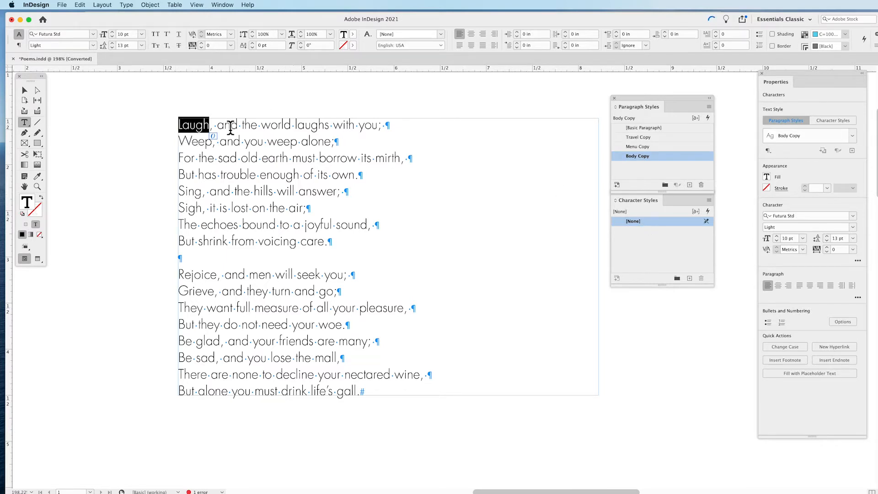
pyautogui.click(93, 45)
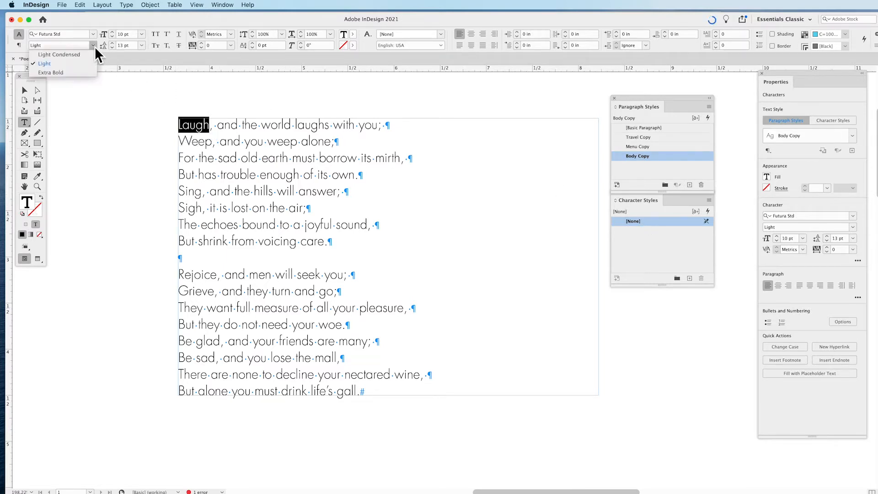
pyautogui.click(73, 71)
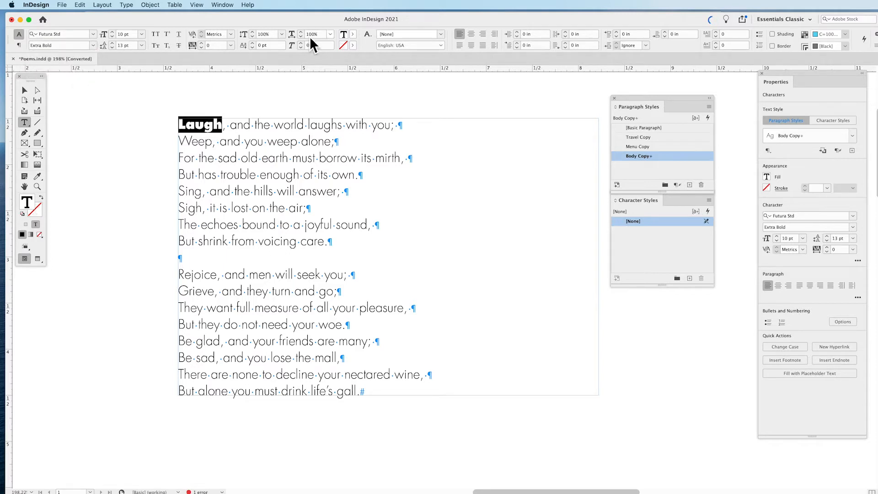
# Set the fill tint of the word "Laugh" to 75%.
pyautogui.click(353, 34)
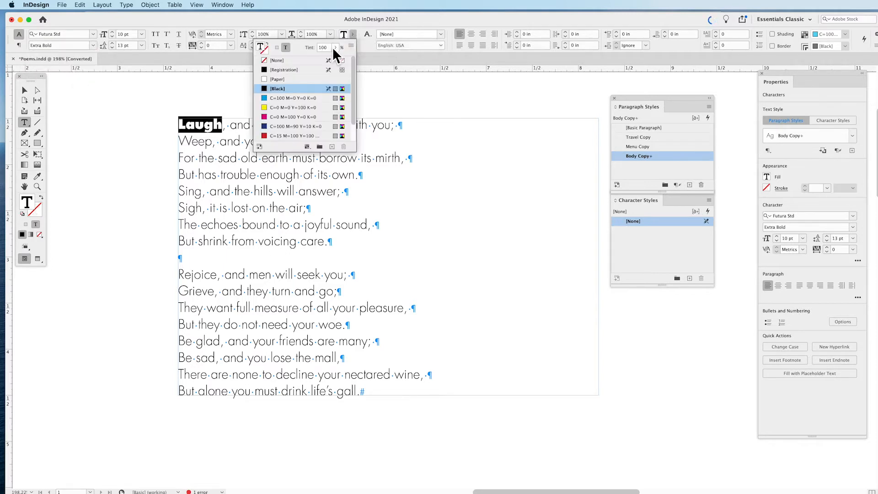
pyautogui.click(317, 50)
pyautogui.write('75')
pyautogui.press('Return')
# Start a new character style based on the formatted word "Laugh" and name it "Extra Bold".
pyautogui.click(222, 125)
pyautogui.moveTo(222, 125); pyautogui.dragTo(181, 124)
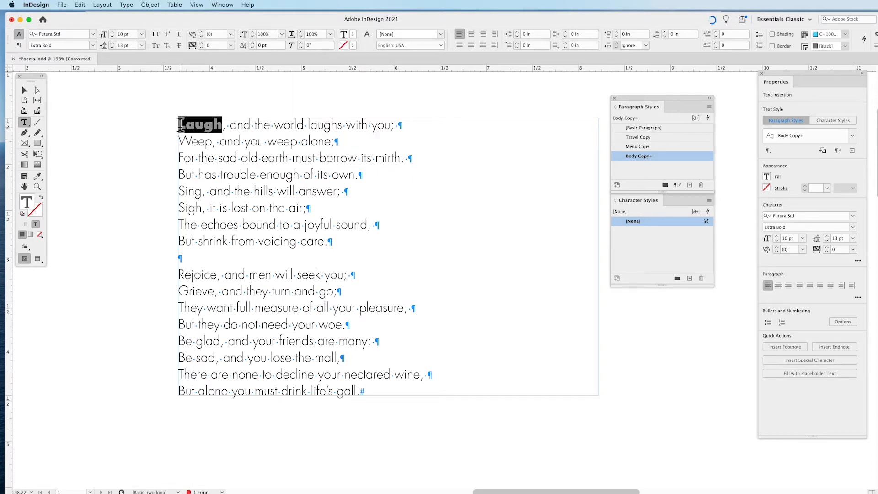
pyautogui.click(712, 202)
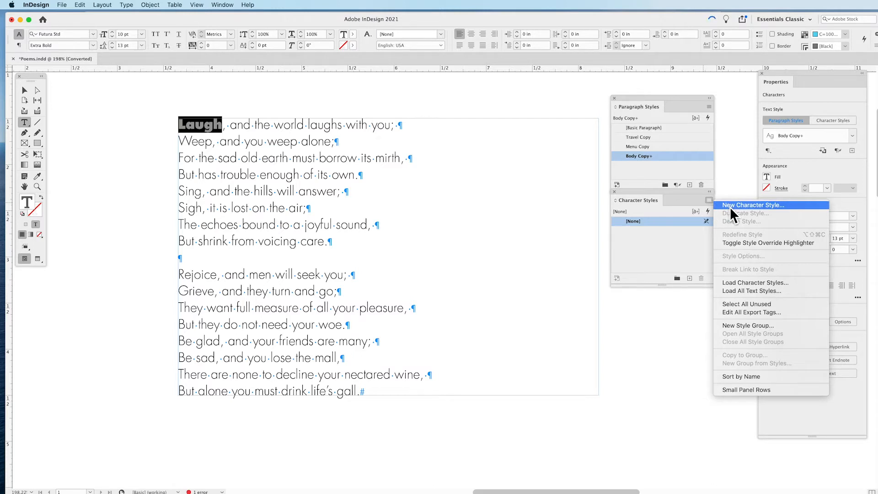
pyautogui.click(731, 208)
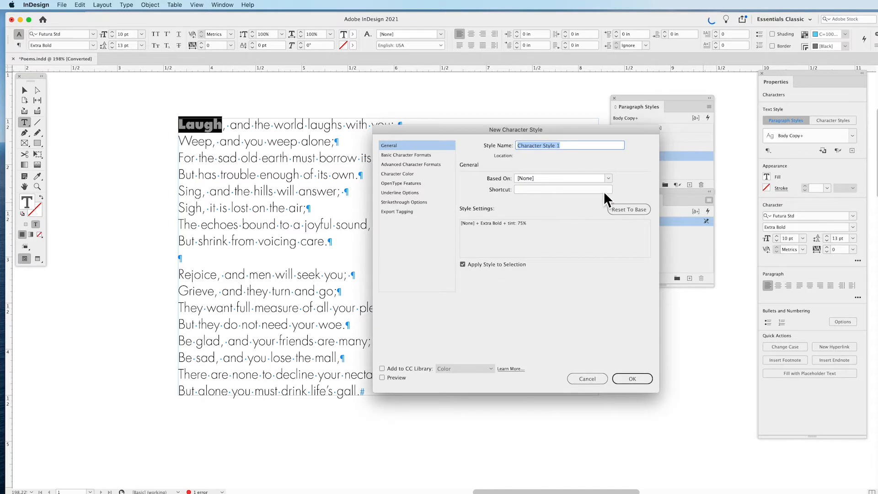
pyautogui.write('Bold')
pyautogui.click(418, 155)
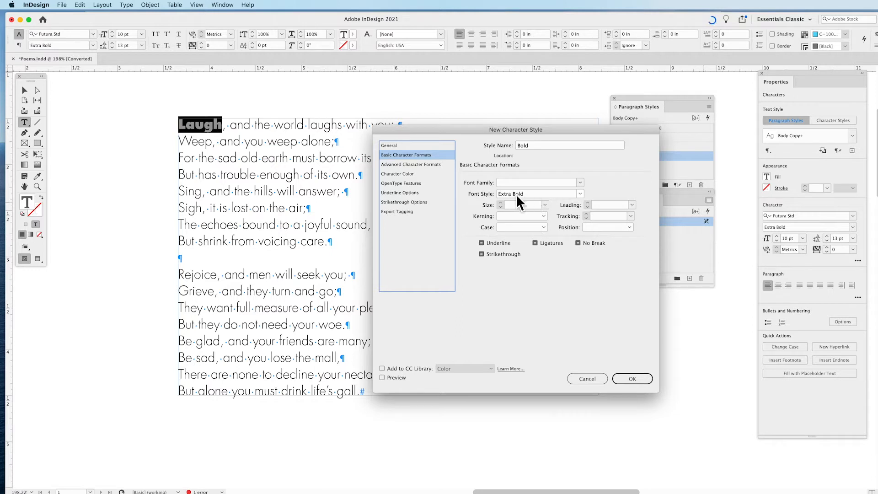
pyautogui.click(522, 146)
pyautogui.write('Extra')
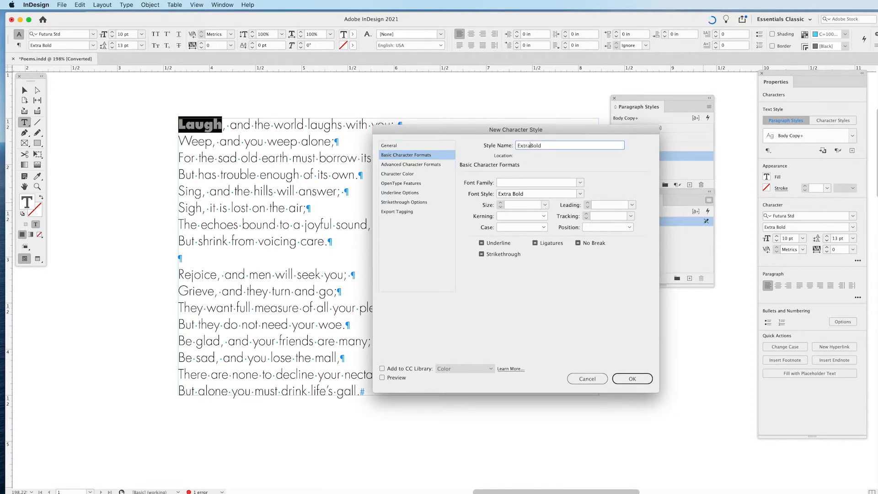
# Set the new character style's color to [Black], check its basic character formats and create the style.
pyautogui.click(405, 174)
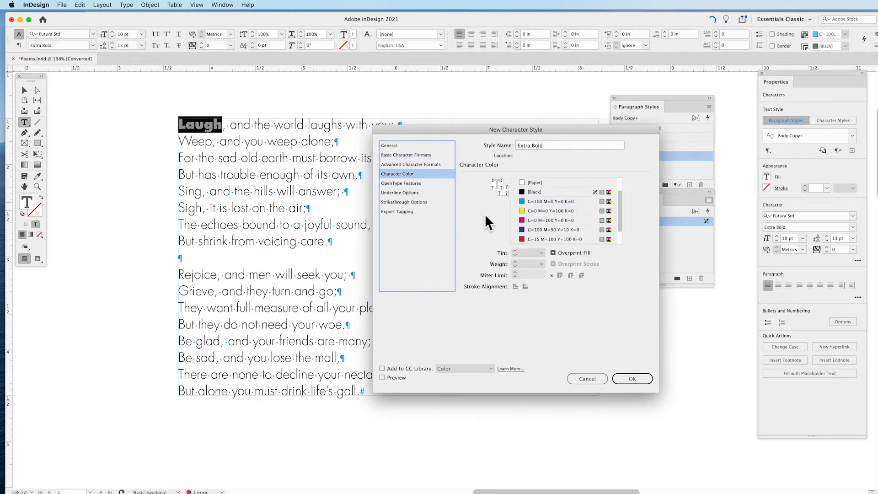
pyautogui.click(555, 193)
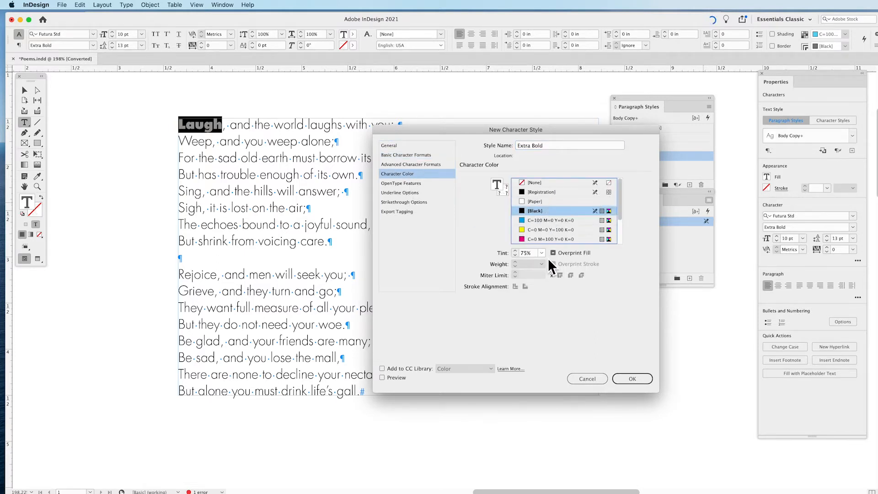
pyautogui.click(410, 155)
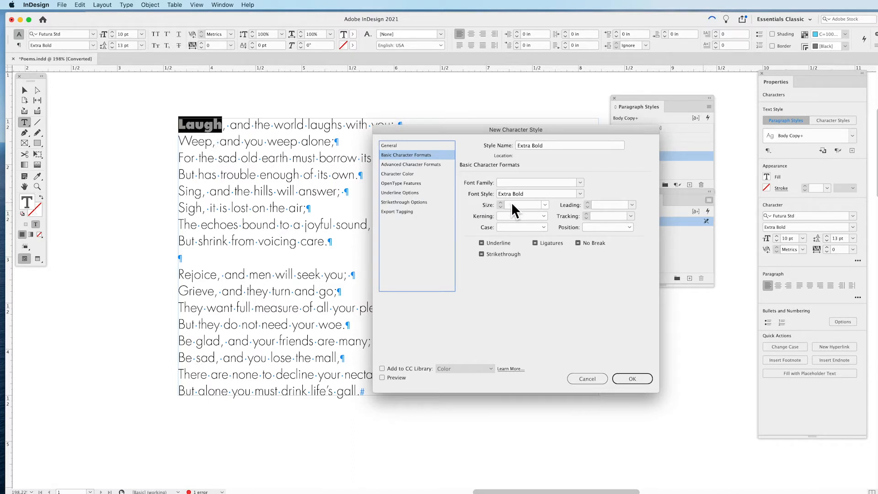
pyautogui.click(634, 380)
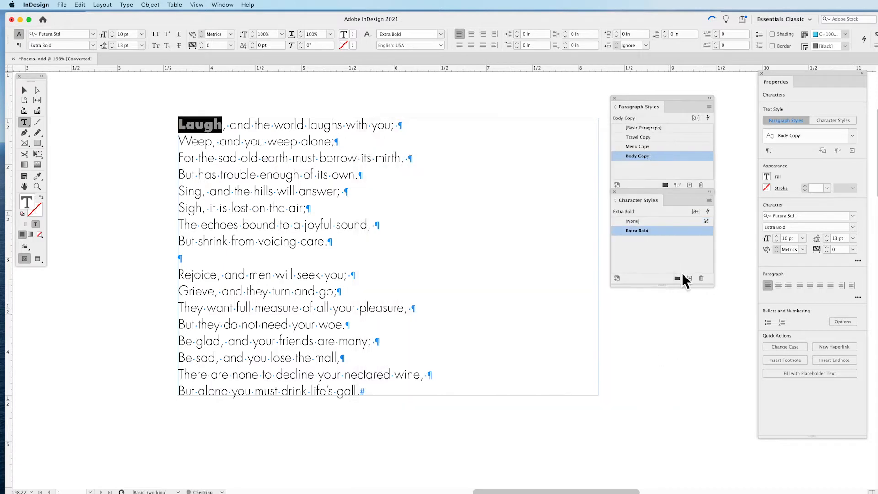
# Apply the Extra Bold character style to the words "Weep" and "Sing" at the start of their lines.
pyautogui.moveTo(212, 142); pyautogui.dragTo(179, 142)
pyautogui.click(661, 231)
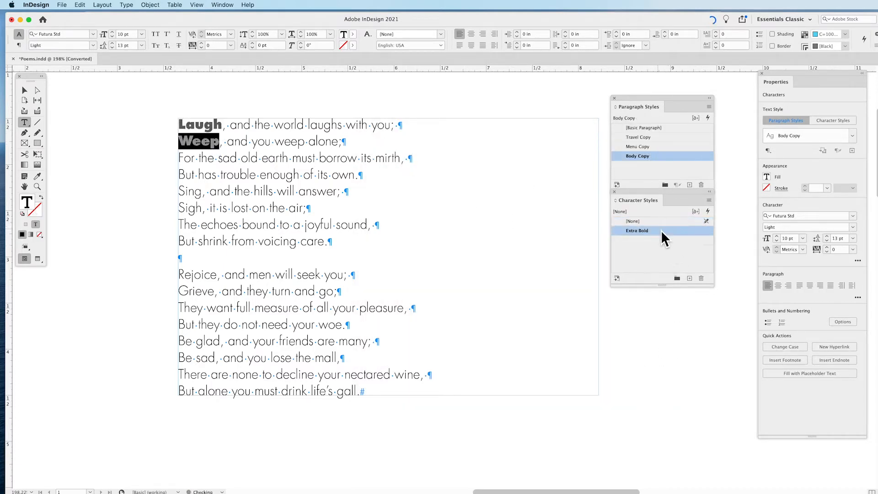
pyautogui.click(201, 191)
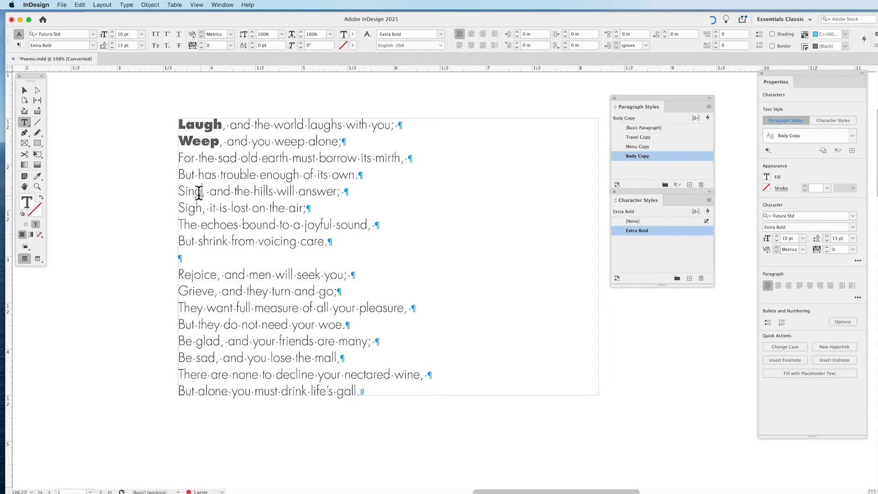
pyautogui.doubleClick(201, 191)
pyautogui.click(631, 233)
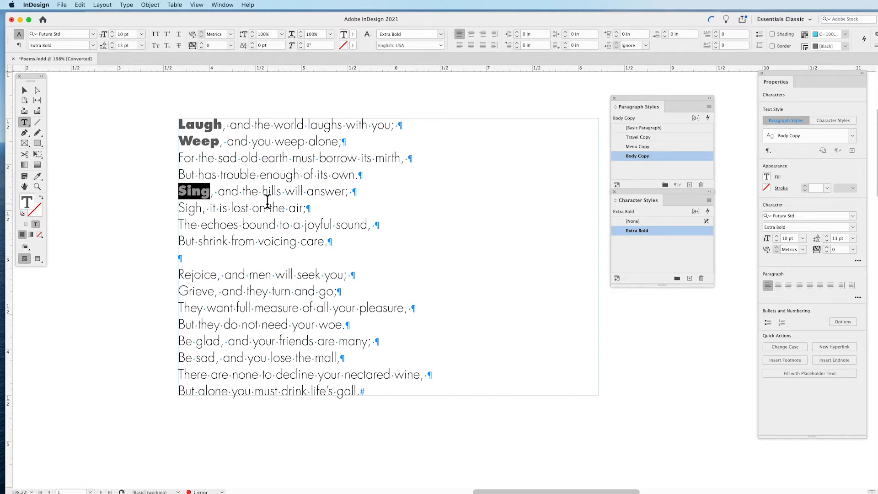
pyautogui.click(204, 171)
pyautogui.moveTo(210, 191); pyautogui.dragTo(179, 189)
pyautogui.moveTo(195, 157); pyautogui.dragTo(179, 175)
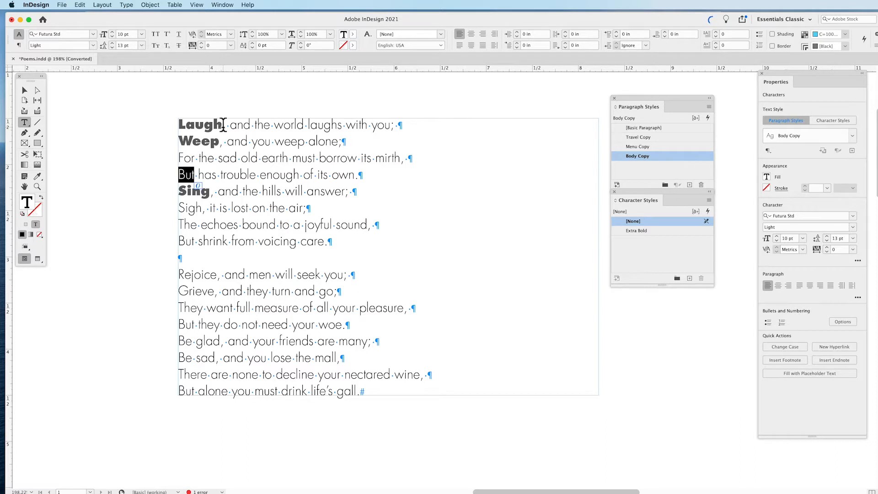
pyautogui.moveTo(223, 125); pyautogui.dragTo(179, 124)
pyautogui.click(296, 158)
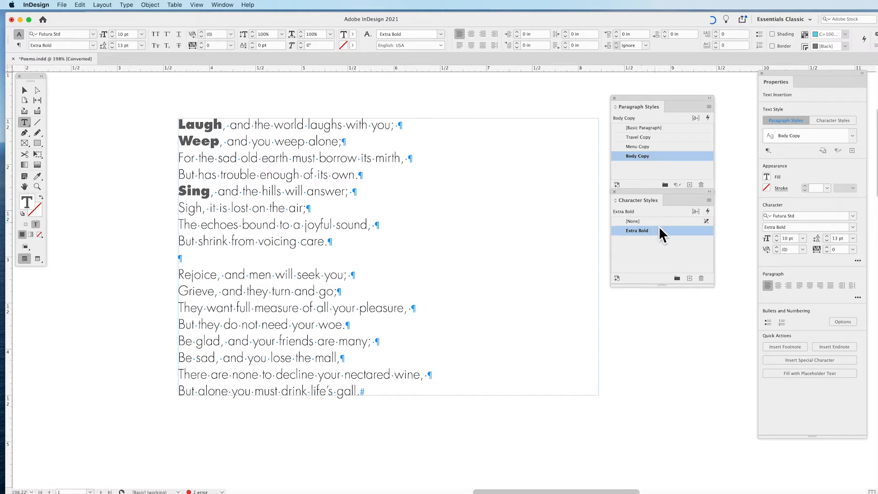
# Edit the Body Copy paragraph style and add a nested style that applies Extra Bold through 1 word.
pyautogui.rightClick(666, 157)
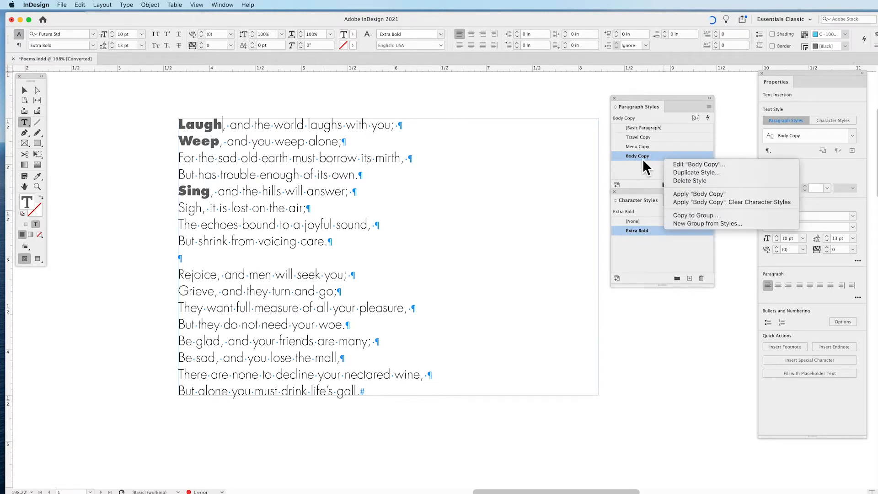
pyautogui.click(690, 165)
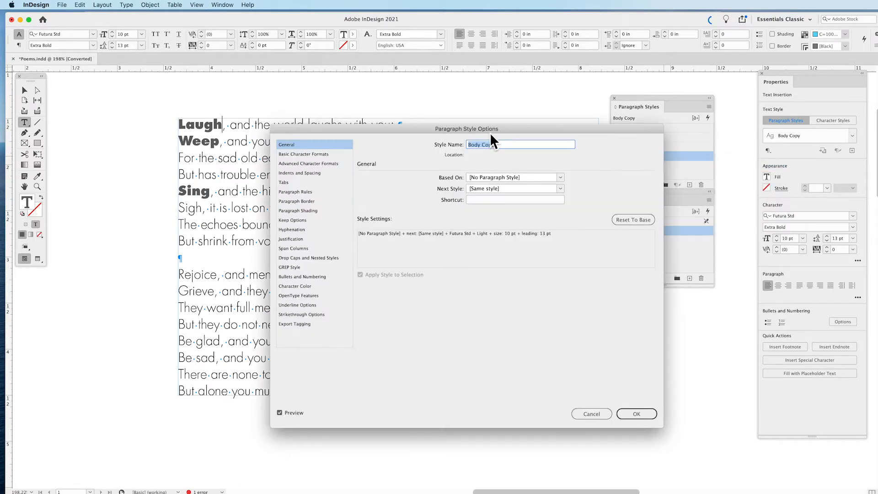
pyautogui.moveTo(490, 133); pyautogui.dragTo(504, 119)
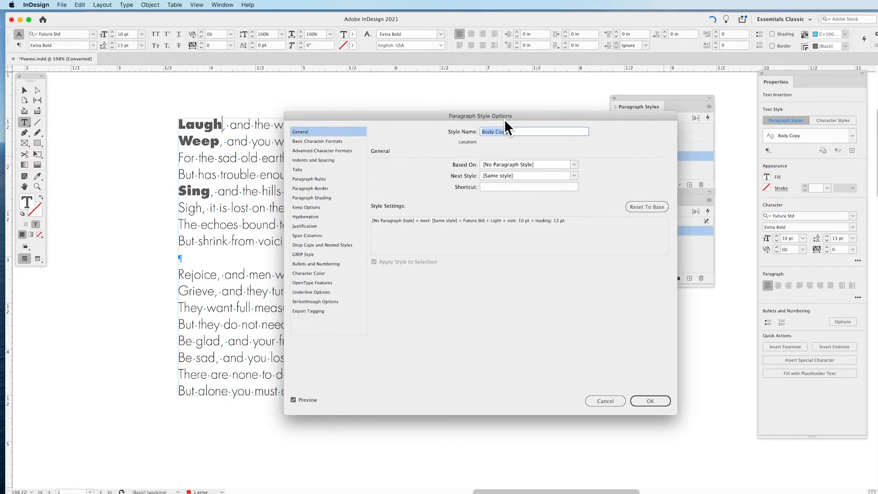
pyautogui.click(335, 245)
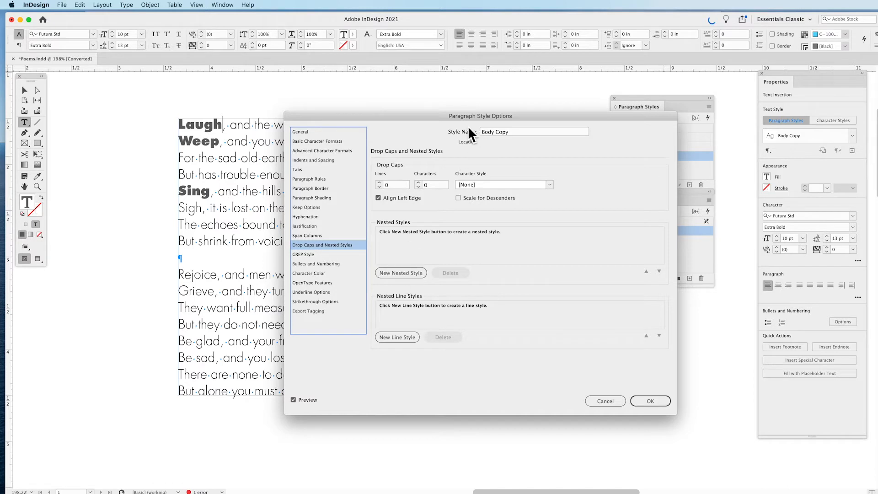
pyautogui.click(401, 273)
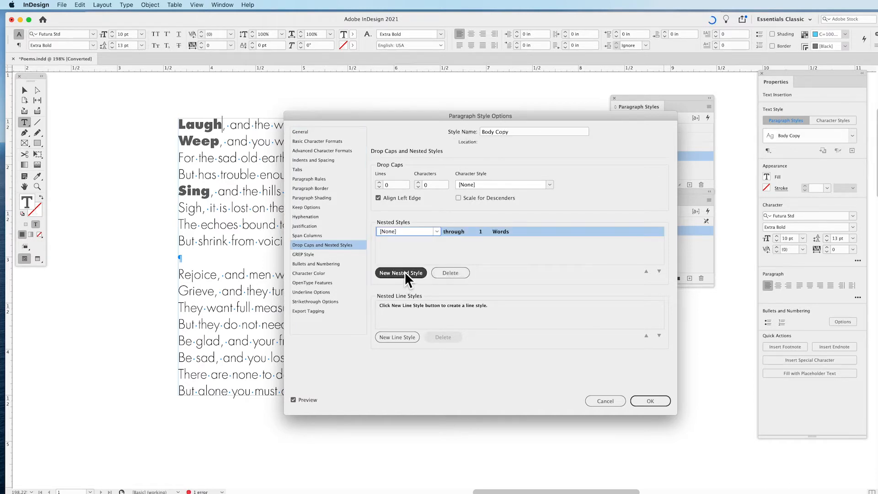
pyautogui.click(438, 232)
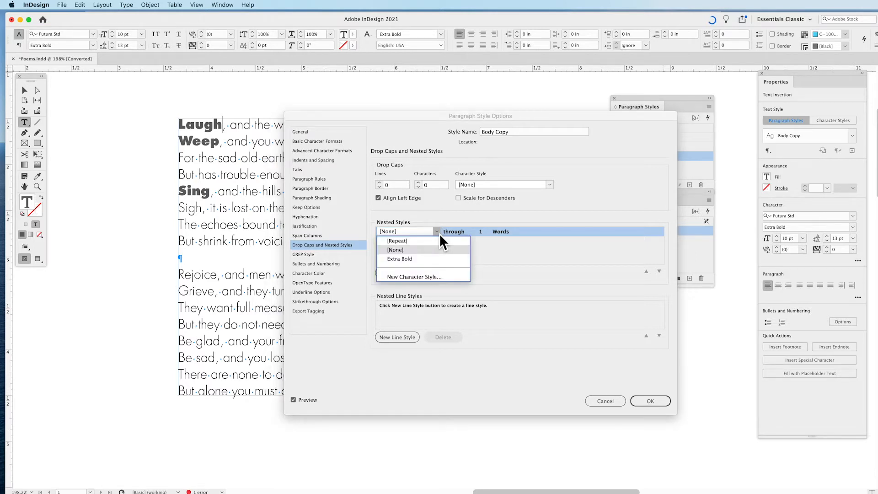
pyautogui.click(406, 259)
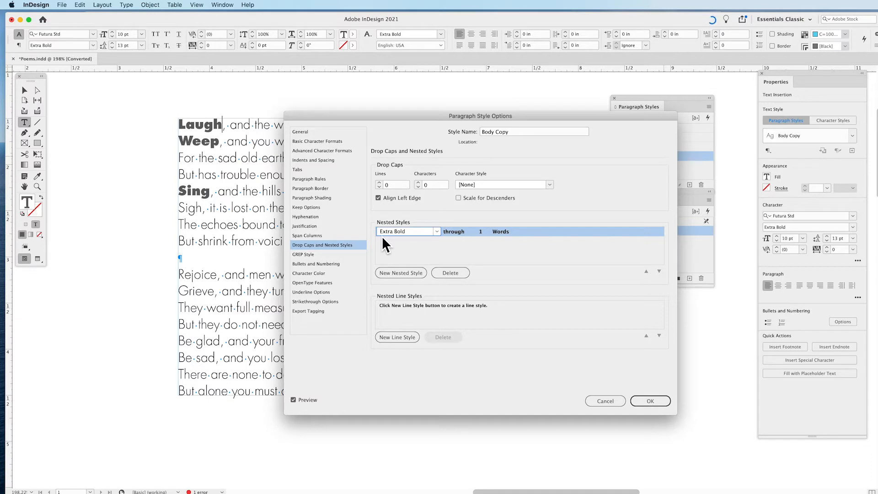
# Compare the nested style's range options by trying "up to" and switching back to "through".
pyautogui.click(453, 233)
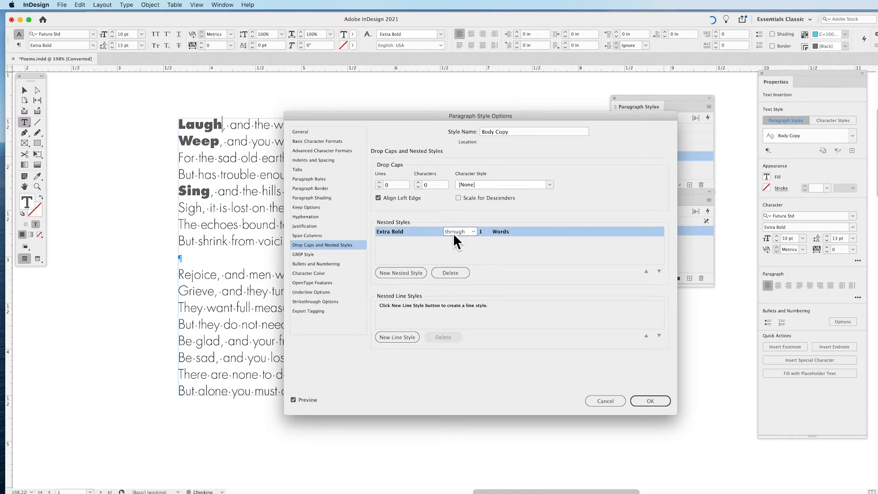
pyautogui.click(474, 233)
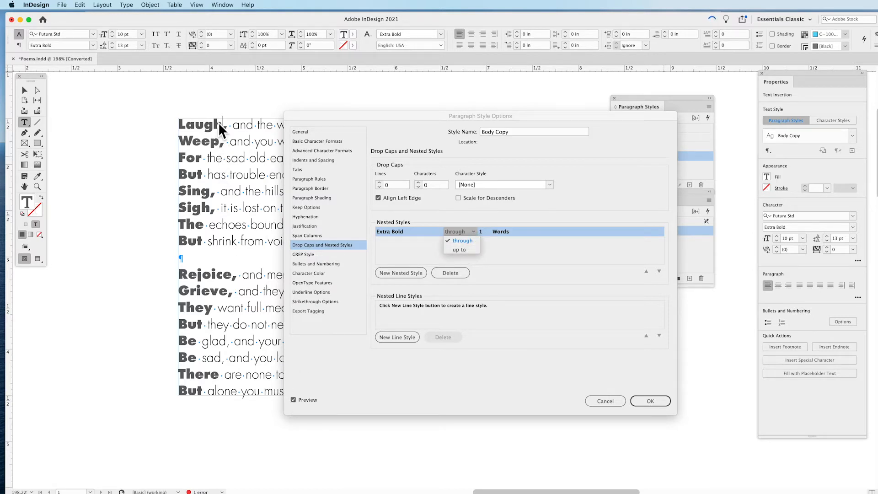
pyautogui.click(464, 245)
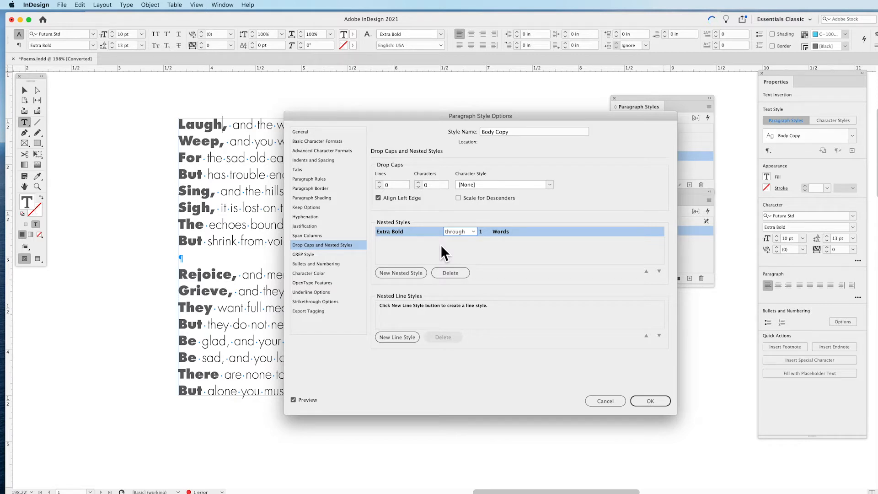
pyautogui.click(459, 232)
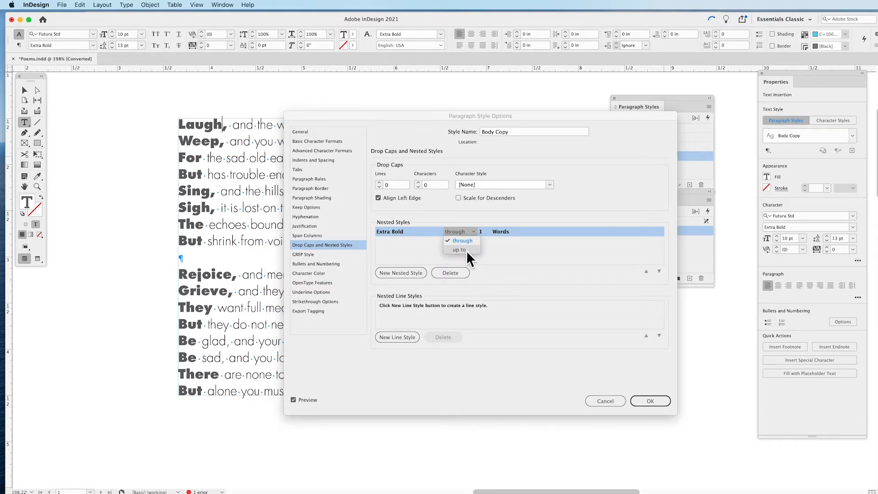
pyautogui.click(459, 250)
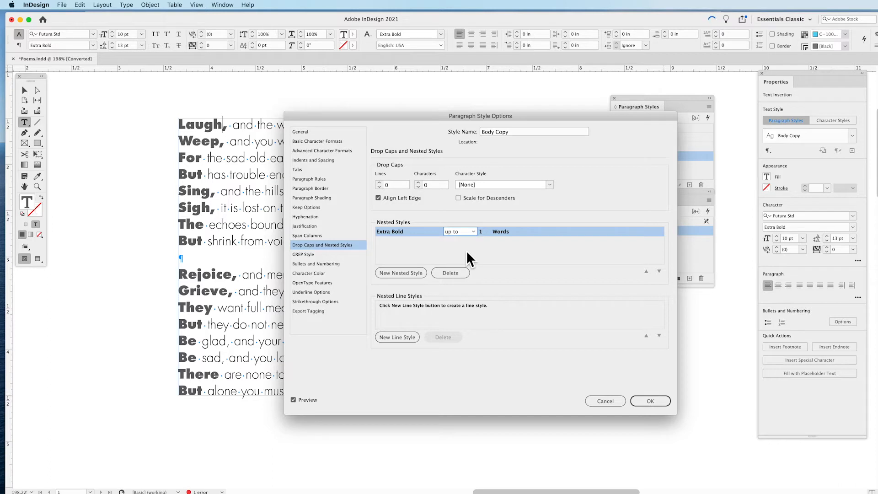
pyautogui.click(463, 234)
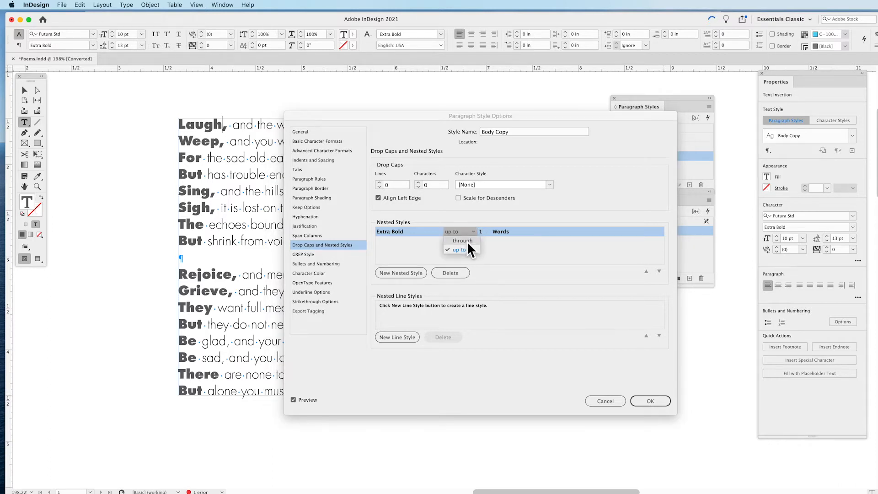
pyautogui.click(467, 241)
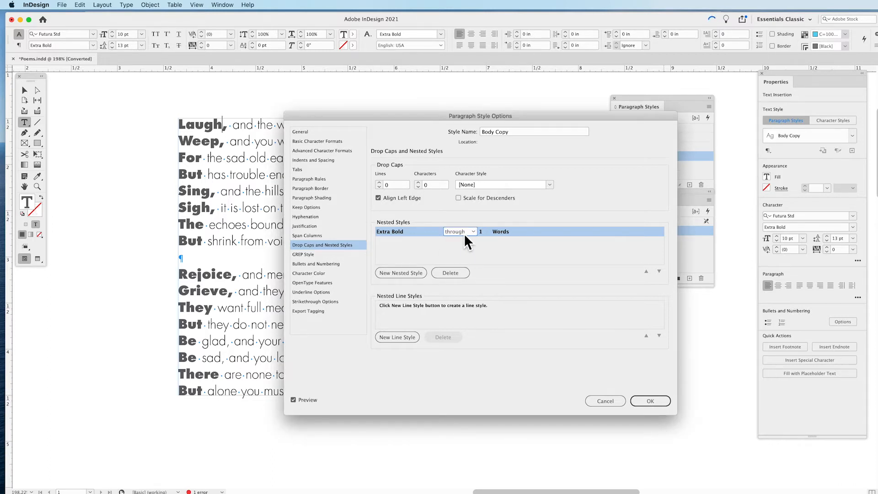
# Set the nested style's range to "up to" and view the available end-point units.
pyautogui.click(464, 233)
pyautogui.click(465, 250)
pyautogui.click(484, 235)
pyautogui.click(504, 235)
pyautogui.click(534, 233)
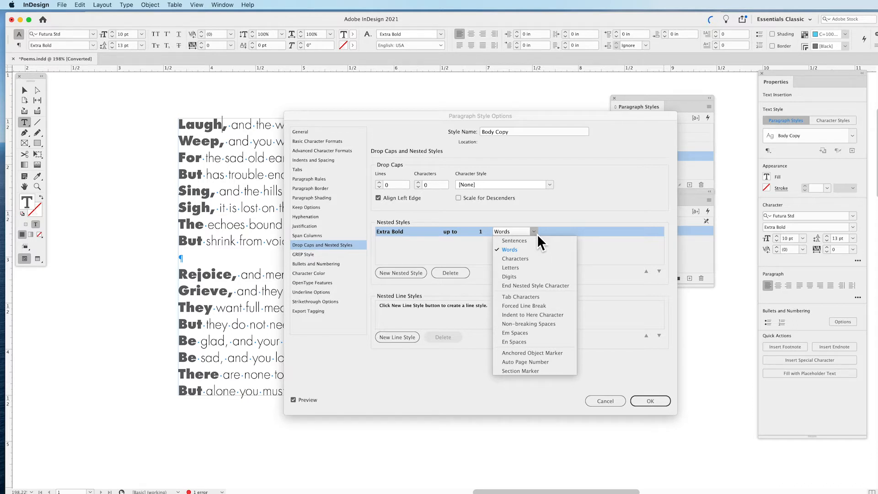
# Review the nested style's character style, range, count and unit settings, including the list of unit choices.
pyautogui.click(400, 234)
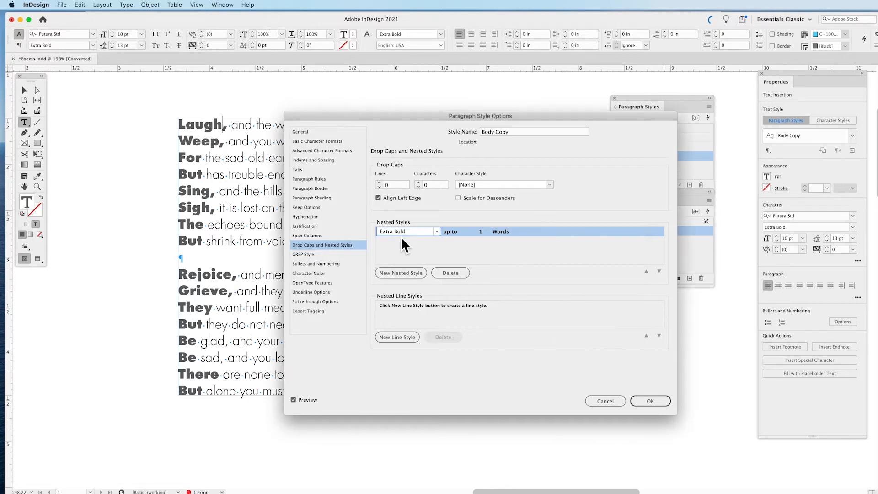
pyautogui.click(449, 234)
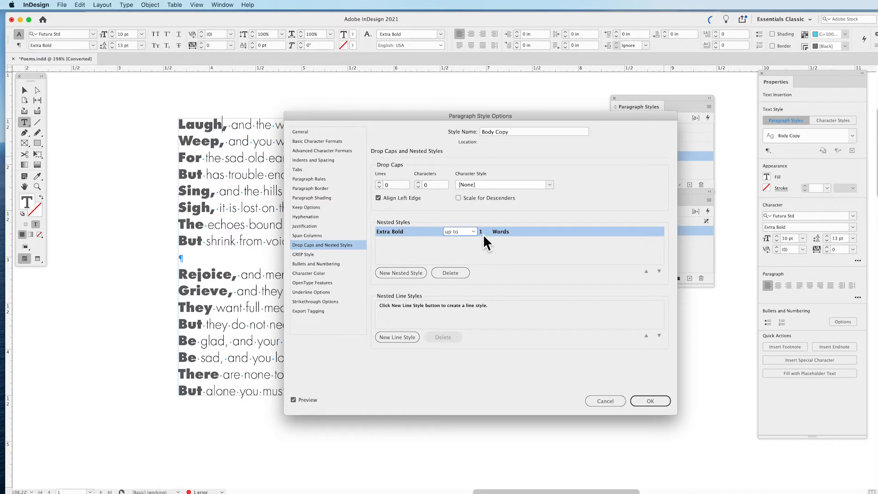
pyautogui.click(483, 234)
pyautogui.click(509, 232)
pyautogui.click(536, 232)
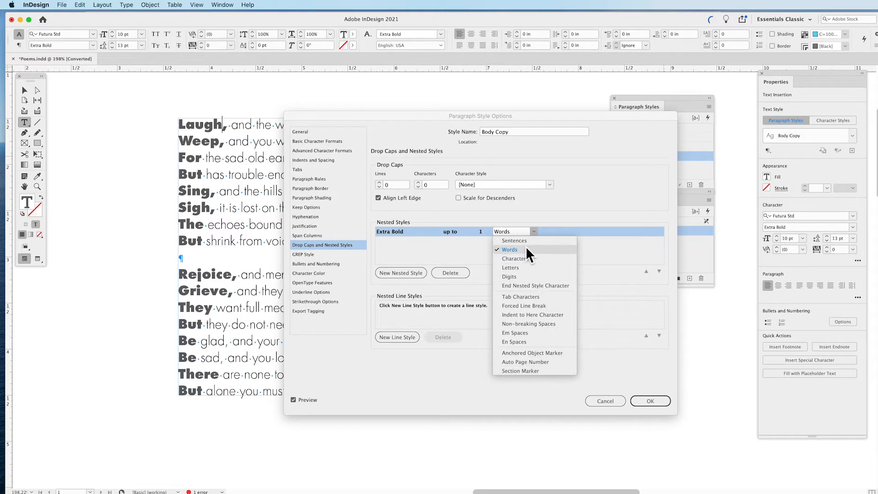
pyautogui.click(519, 232)
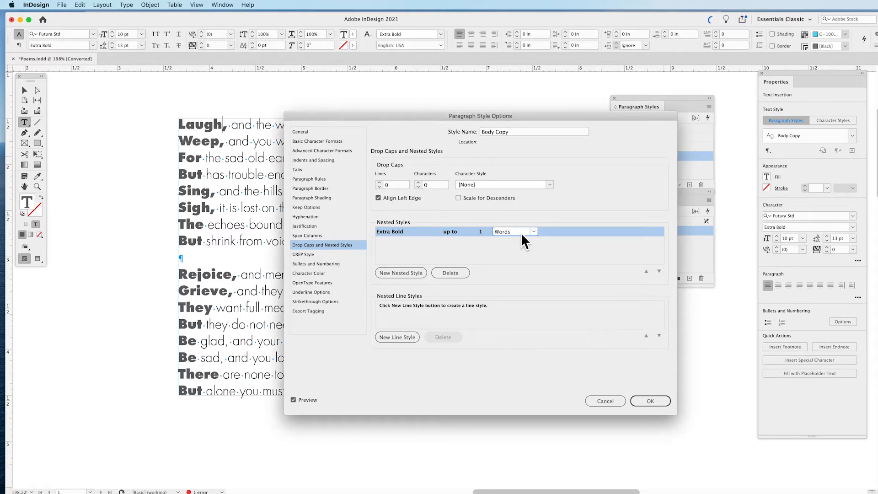
pyautogui.click(534, 233)
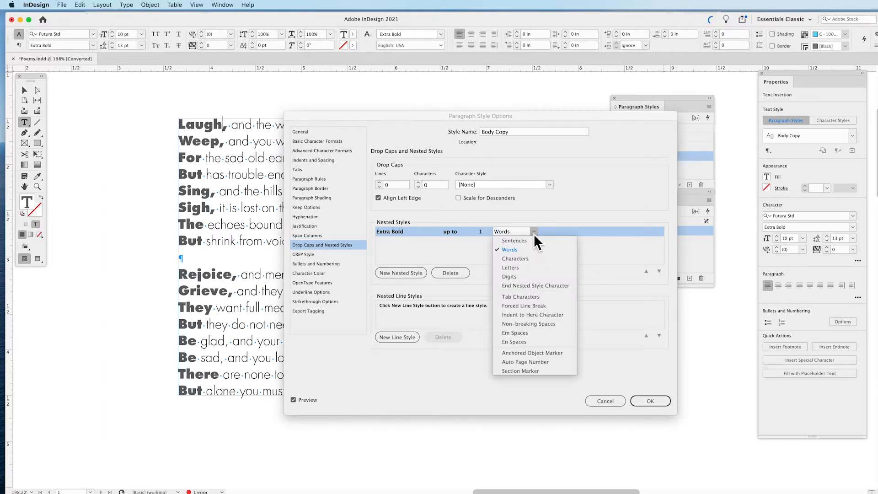
# Replace Words with a comma as the nested style's end point and save the Body Copy style.
pyautogui.click(516, 233)
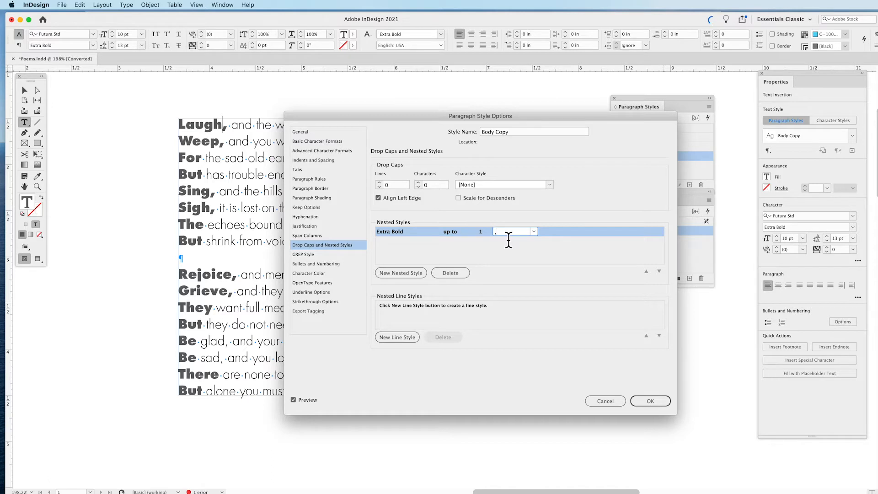
pyautogui.click(396, 235)
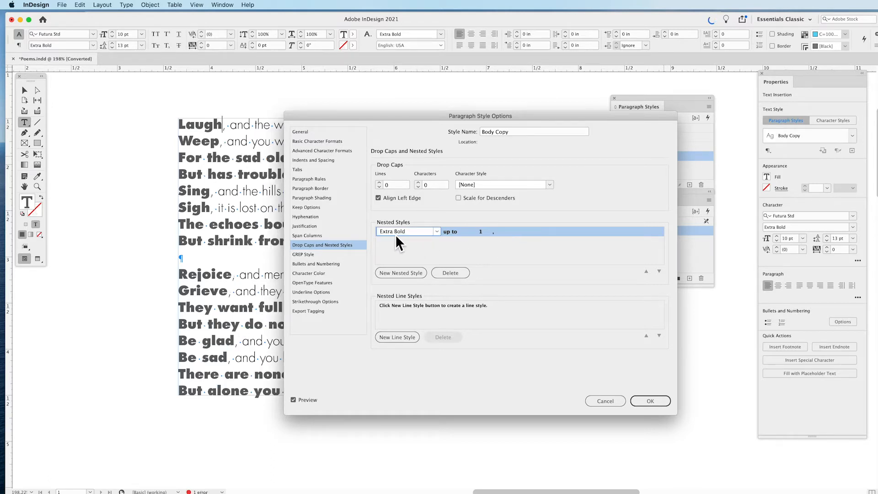
pyautogui.click(450, 232)
pyautogui.click(484, 232)
pyautogui.click(497, 232)
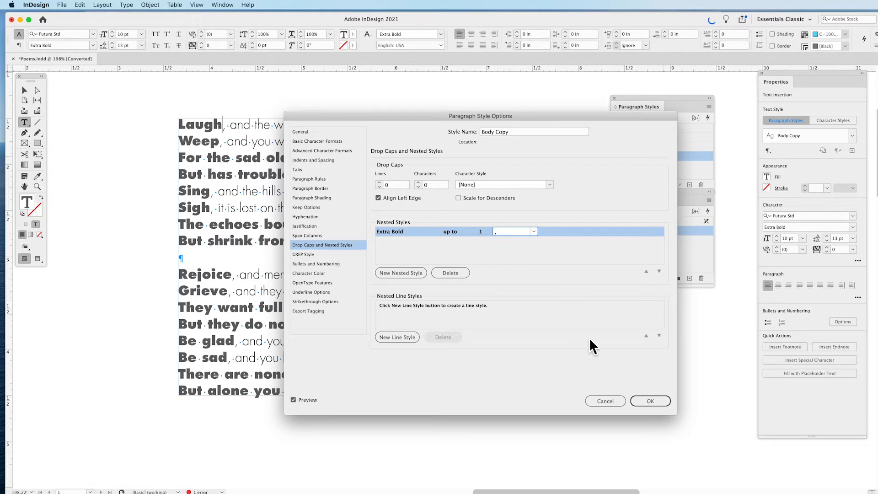
pyautogui.click(648, 401)
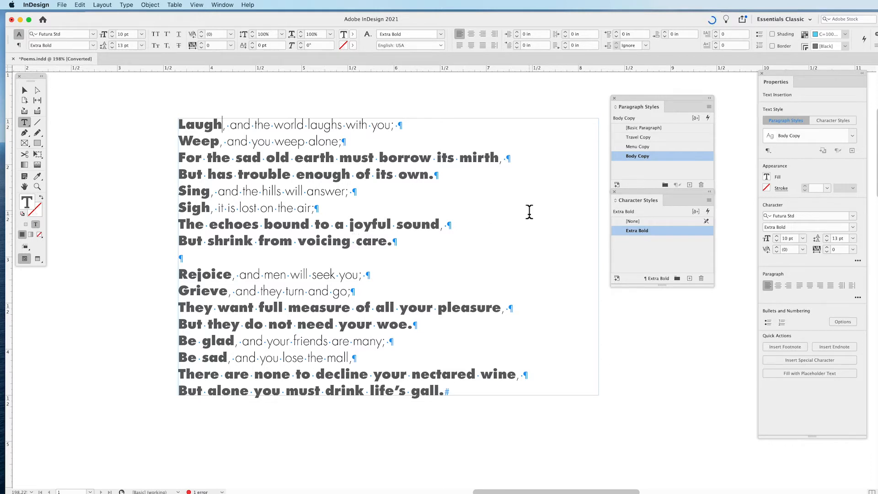
# Reopen the Body Copy style's nested style settings and compare each part of the rule with the poem text.
pyautogui.rightClick(665, 157)
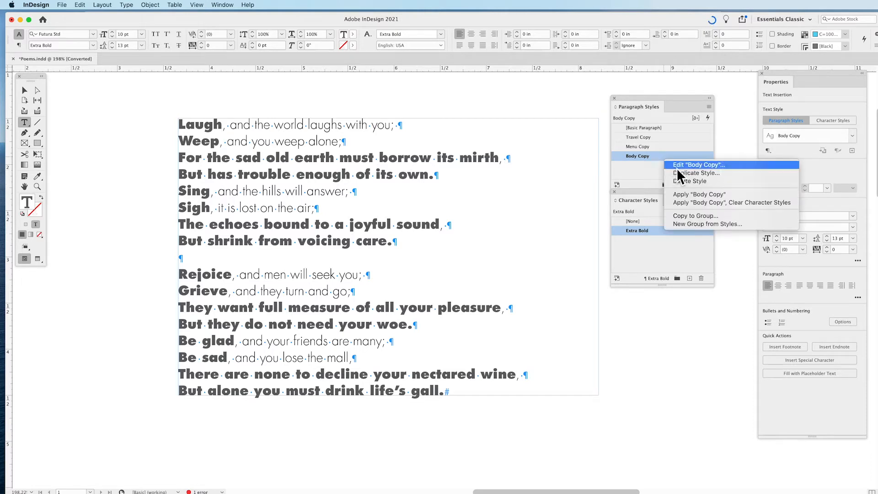
pyautogui.click(676, 167)
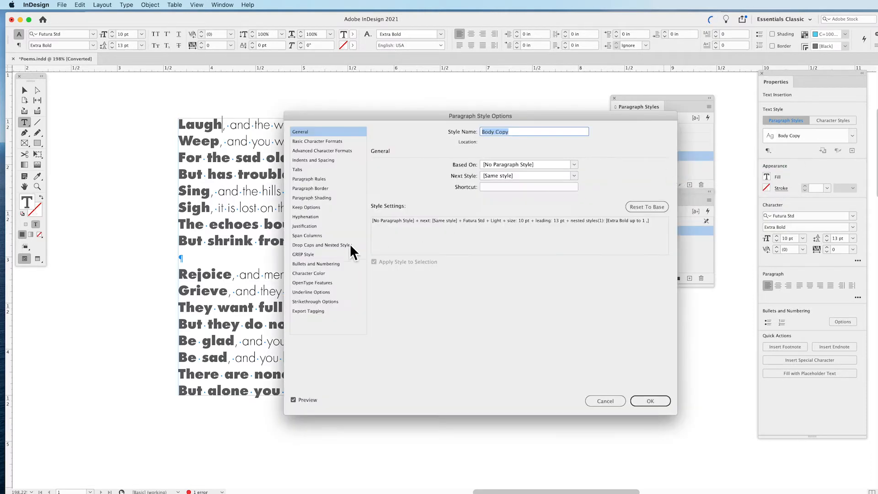
pyautogui.click(341, 245)
pyautogui.click(392, 235)
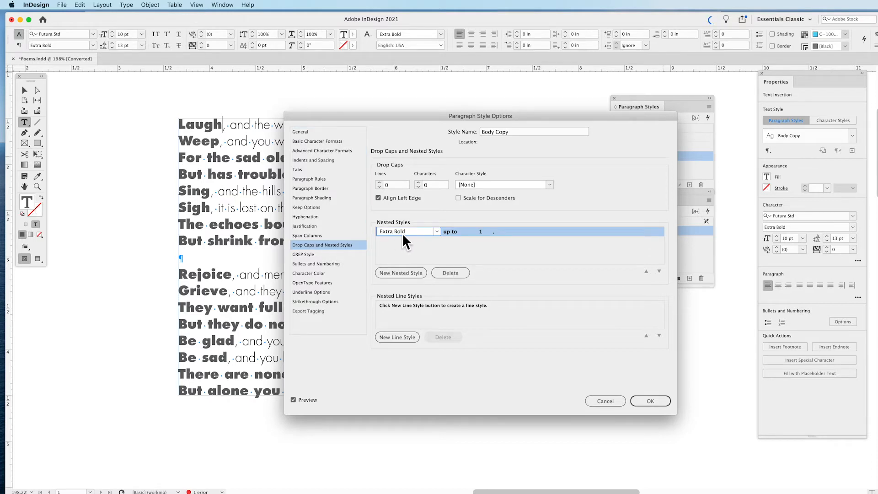
pyautogui.click(454, 231)
pyautogui.click(484, 231)
pyautogui.click(498, 234)
pyautogui.moveTo(384, 120); pyautogui.dragTo(419, 126)
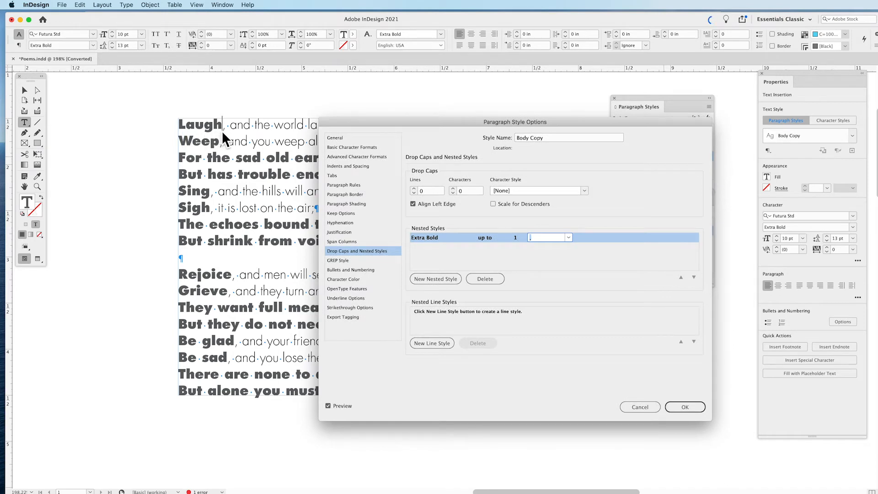
# Change the Extra Bold nested style's range to "through" the first comma to preview its effect.
pyautogui.click(494, 242)
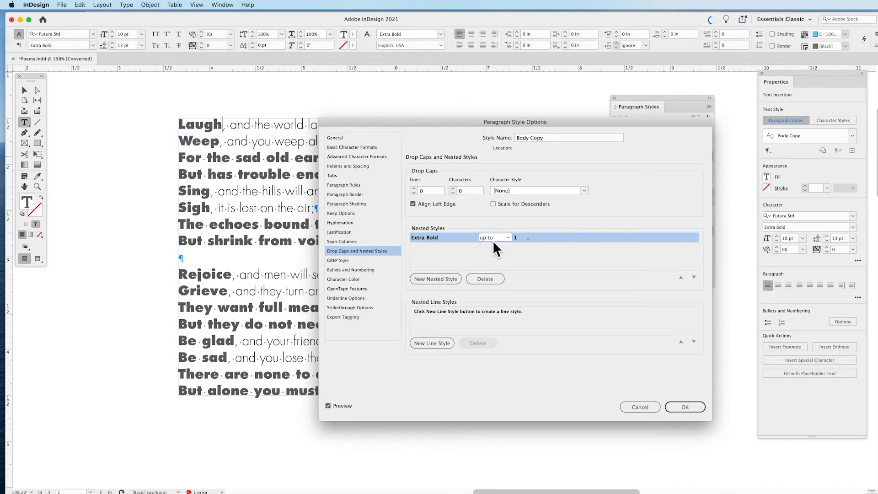
pyautogui.click(495, 240)
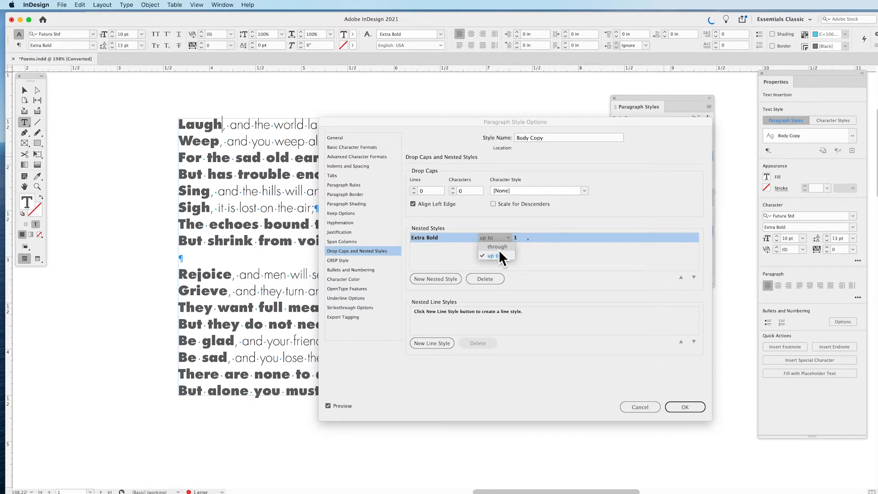
pyautogui.click(499, 251)
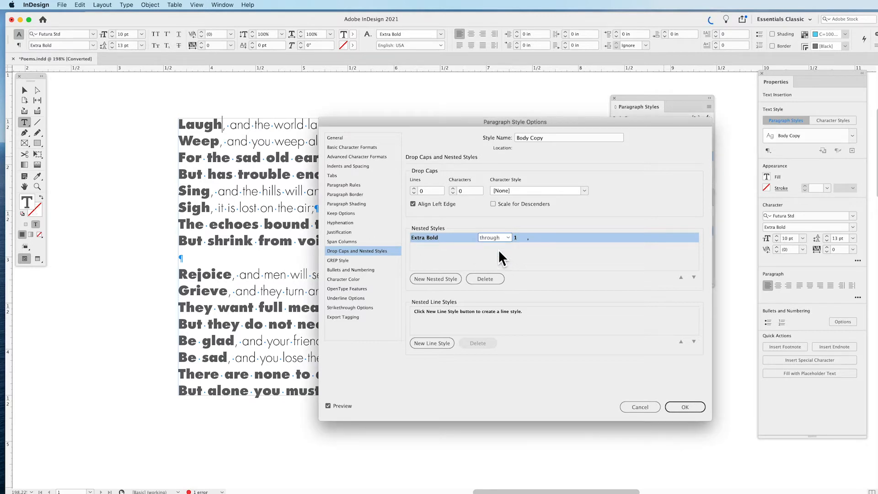
pyautogui.click(542, 238)
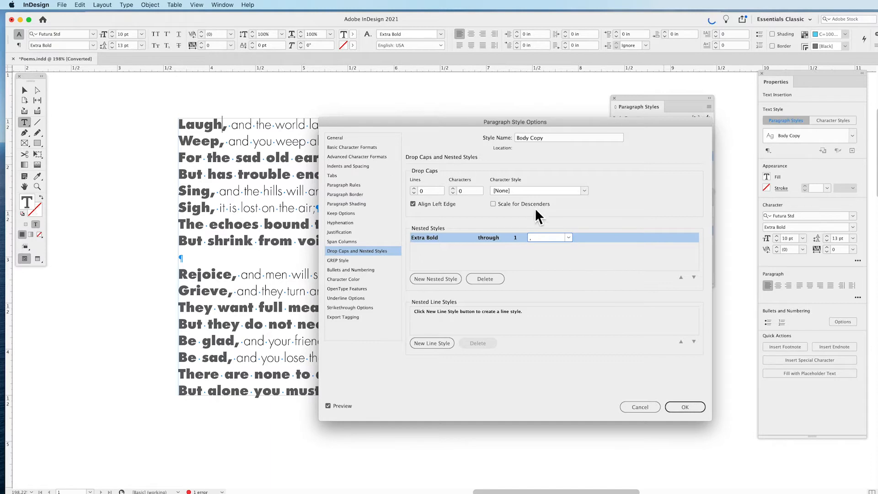
# Set the nested style's range to "up to" the first comma, save Body Copy and place the cursor in the "Sing" line.
pyautogui.click(488, 239)
pyautogui.click(504, 242)
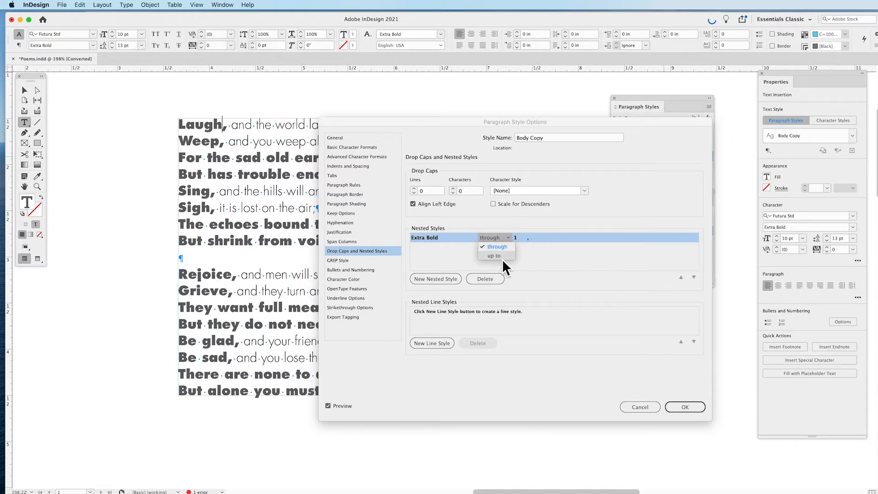
pyautogui.click(502, 259)
pyautogui.click(535, 239)
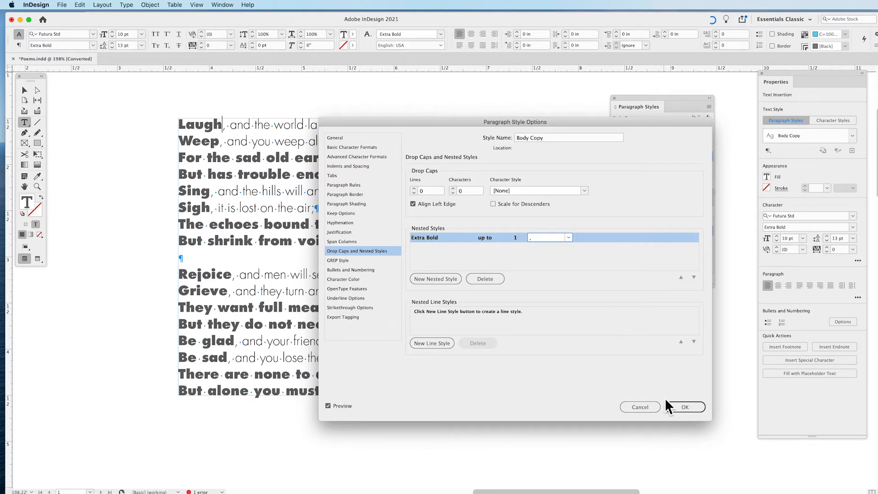
pyautogui.click(679, 406)
pyautogui.click(244, 187)
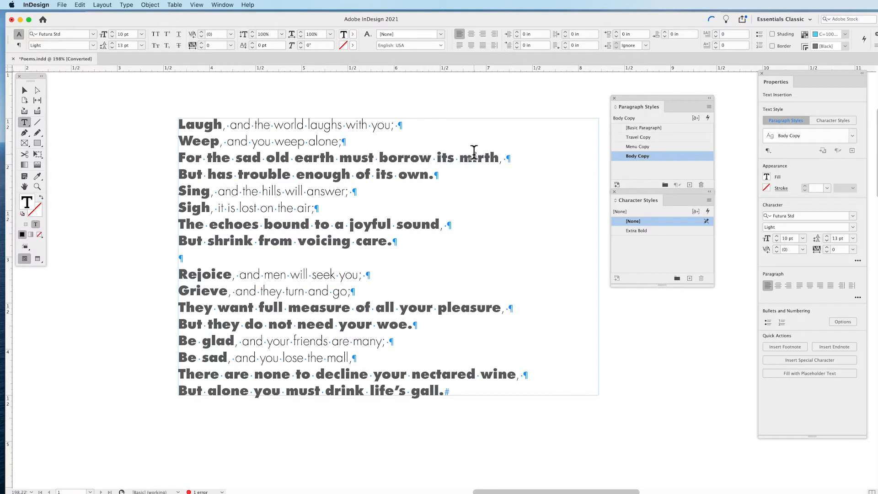
# Try a comma after "For" in the "For the sad old earth" line to test the nested style, and remove it.
pyautogui.click(502, 160)
pyautogui.moveTo(499, 159); pyautogui.dragTo(503, 159)
pyautogui.click(446, 157)
pyautogui.click(202, 158)
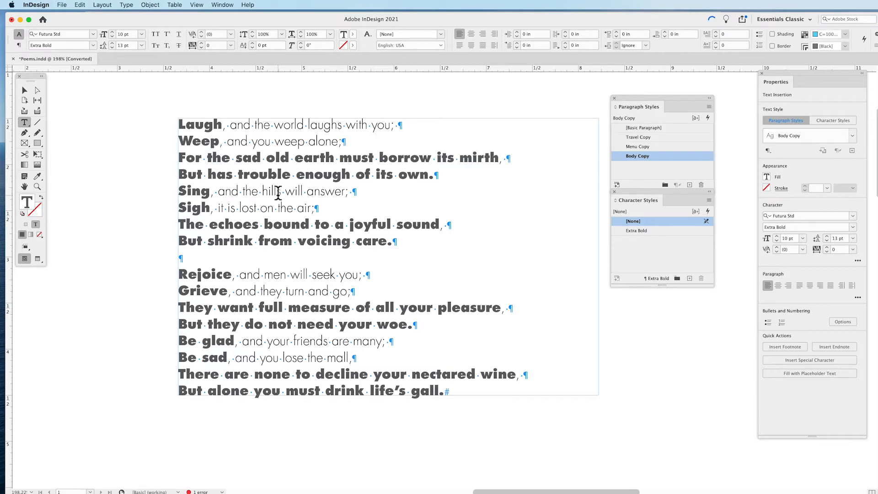
pyautogui.write(',')
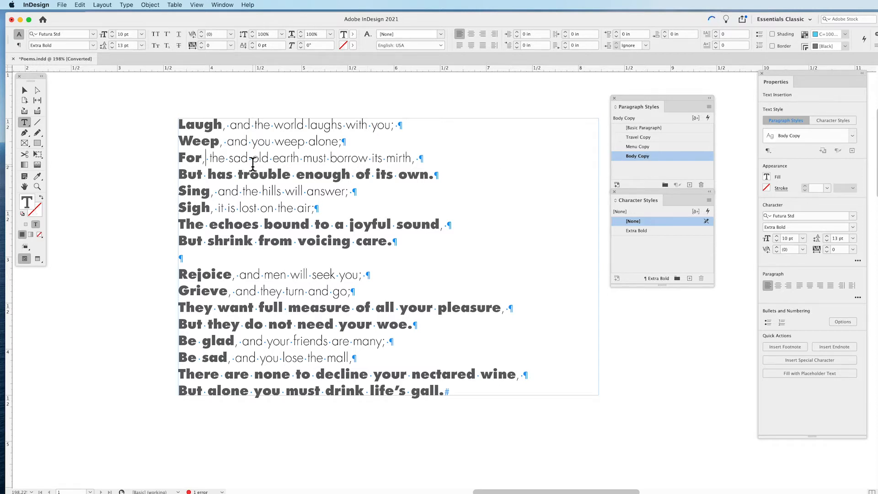
pyautogui.press('BackSpace')
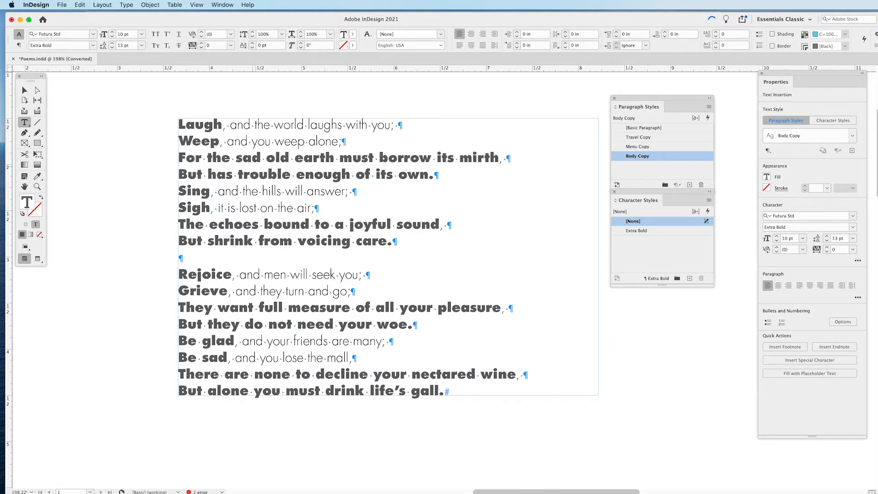
# Select "Sing" and "Sigh" for comparison, and repeat the trial comma after "For" in the third line before deleting it again.
pyautogui.moveTo(211, 192); pyautogui.dragTo(199, 193)
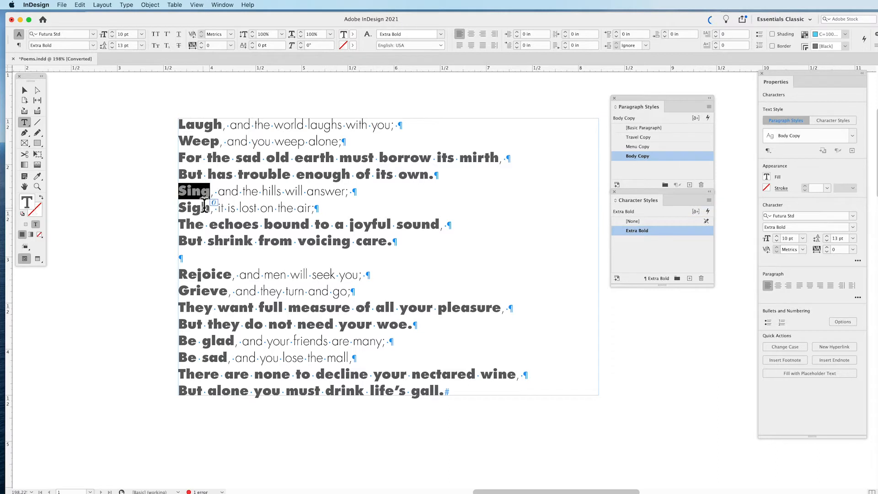
pyautogui.doubleClick(201, 208)
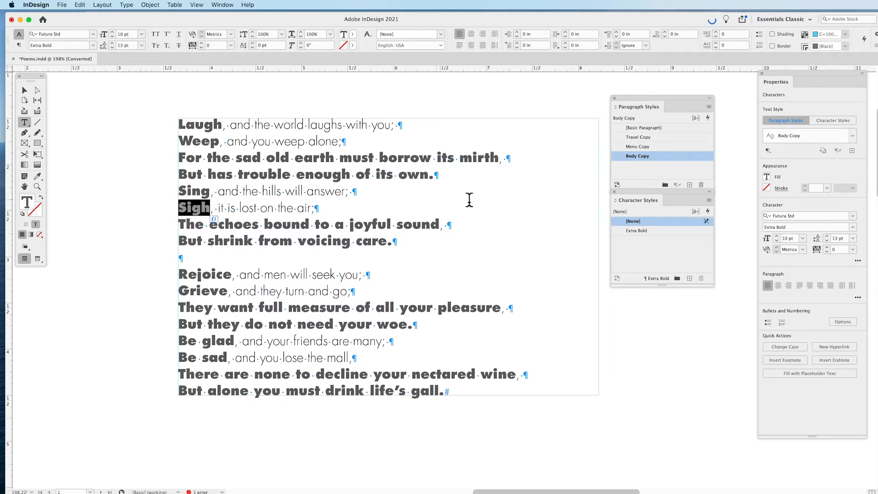
pyautogui.click(350, 158)
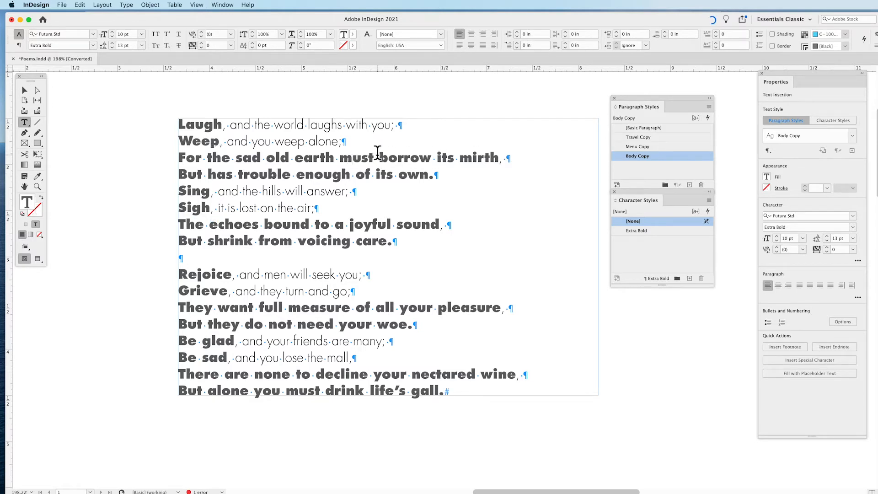
pyautogui.click(204, 158)
pyautogui.write(',')
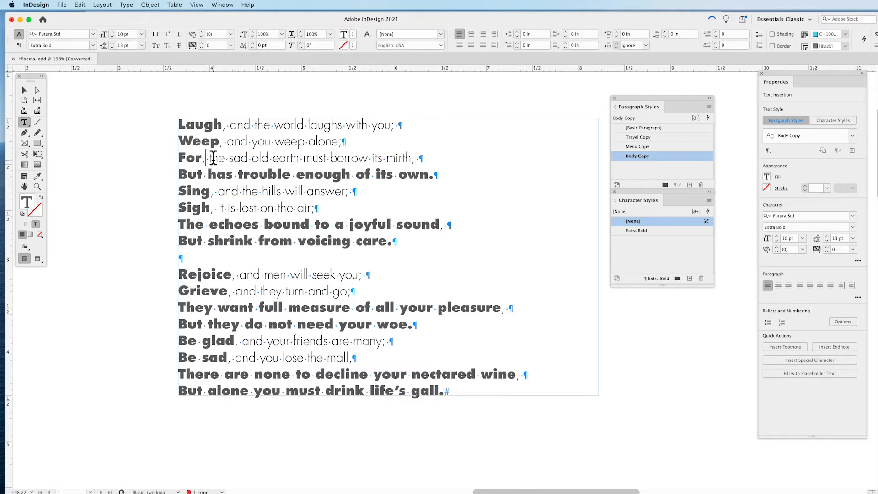
pyautogui.press('BackSpace')
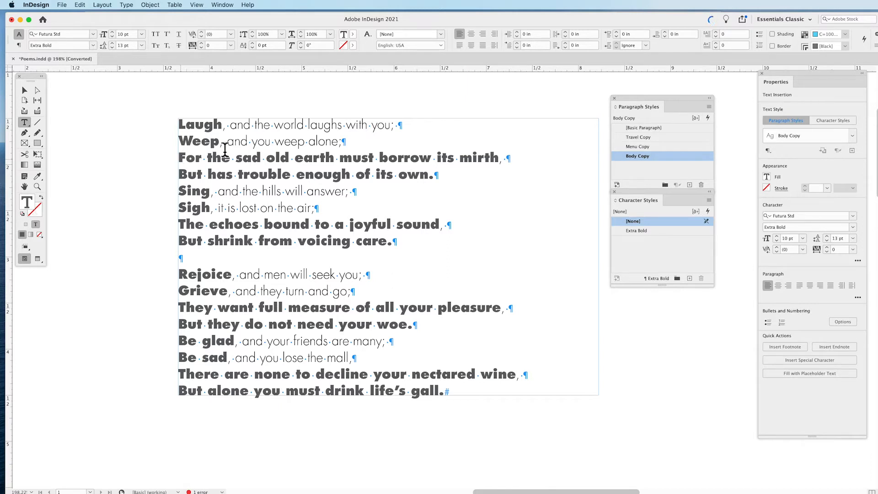
# Replace the paragraph returns after "and you weep alone;" and "borrow its mirth," with forced line breaks.
pyautogui.click(400, 124)
pyautogui.moveTo(342, 141); pyautogui.dragTo(346, 142)
pyautogui.click(126, 5)
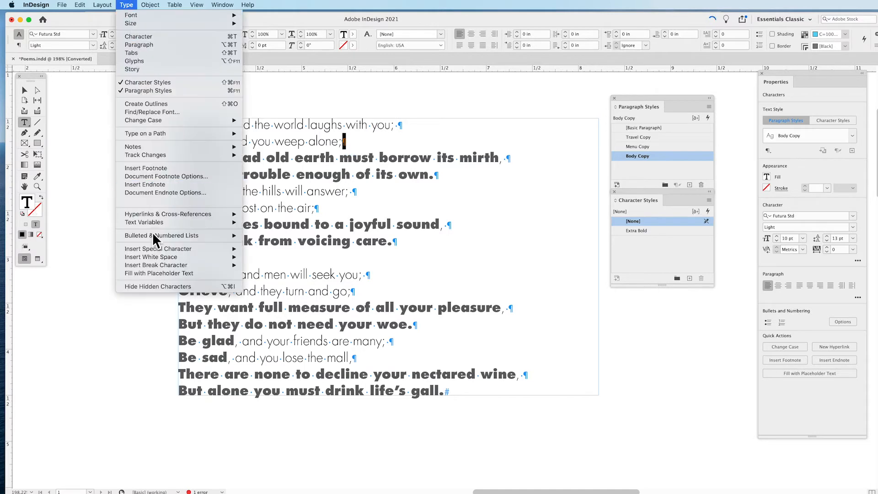
pyautogui.click(130, 7)
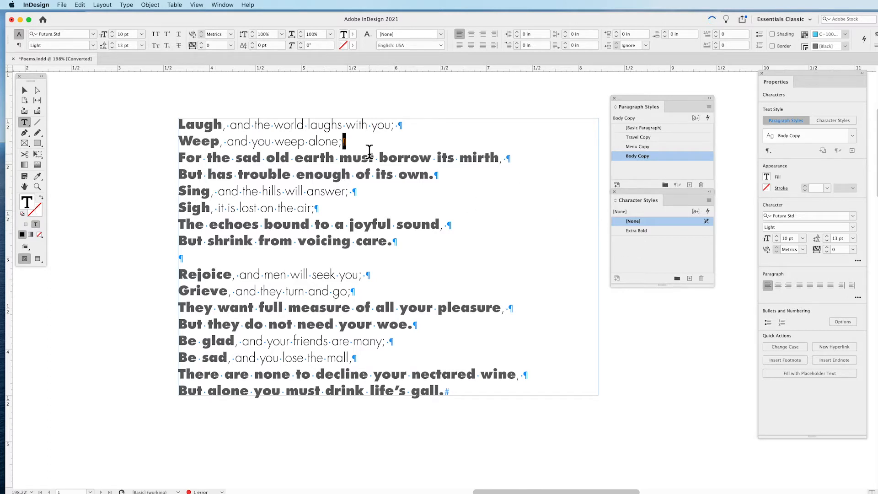
pyautogui.moveTo(178, 158); pyautogui.dragTo(472, 158)
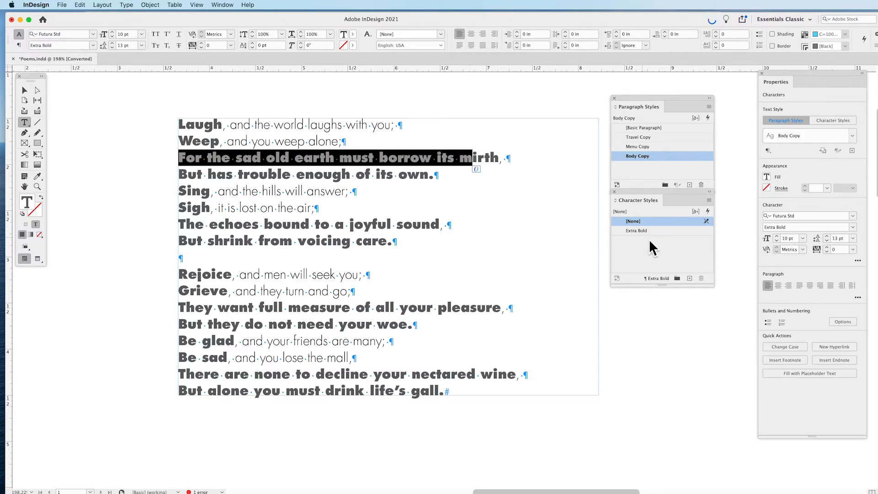
pyautogui.click(498, 158)
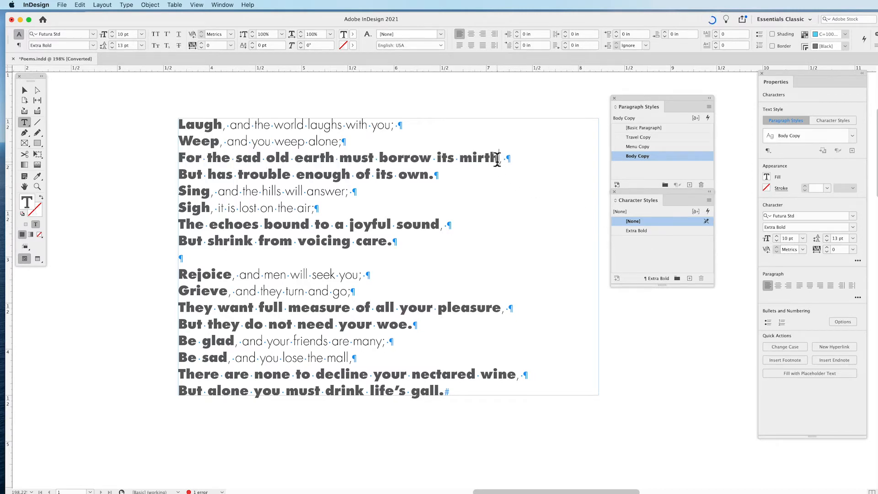
pyautogui.click(353, 140)
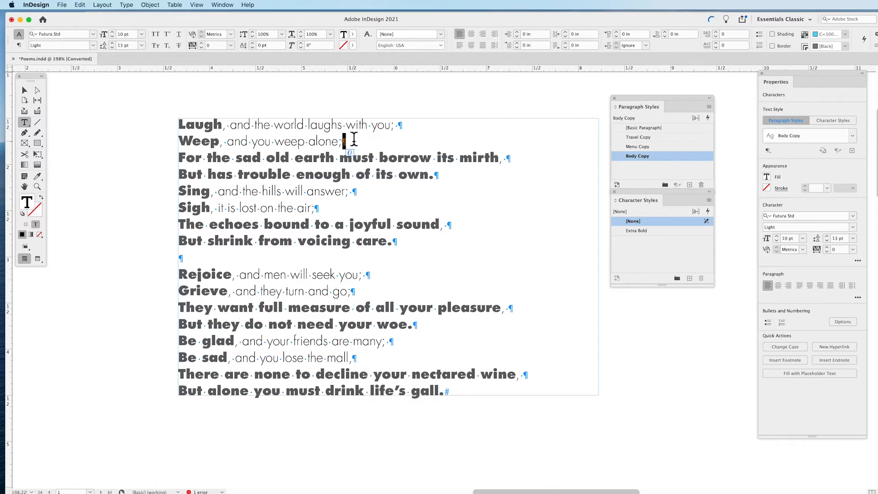
pyautogui.hotkey('shift', 'Return')
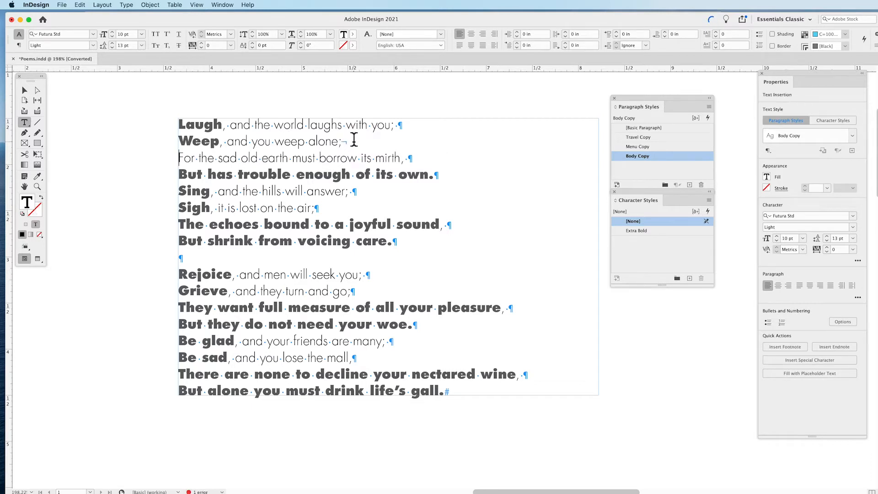
pyautogui.click(413, 157)
pyautogui.hotkey('shift', 'Return')
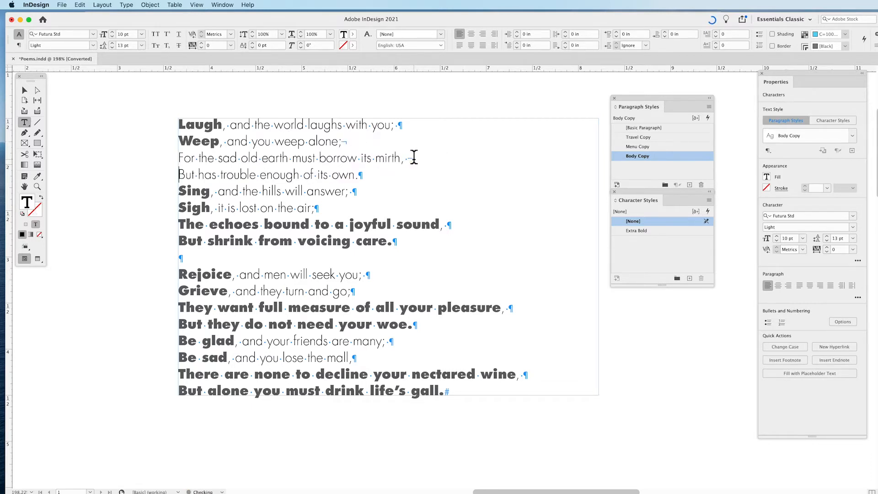
# Compare the formatting of the "Laugh" paragraph with the "Weep" paragraph and its two continuation lines.
pyautogui.moveTo(181, 123); pyautogui.dragTo(396, 125)
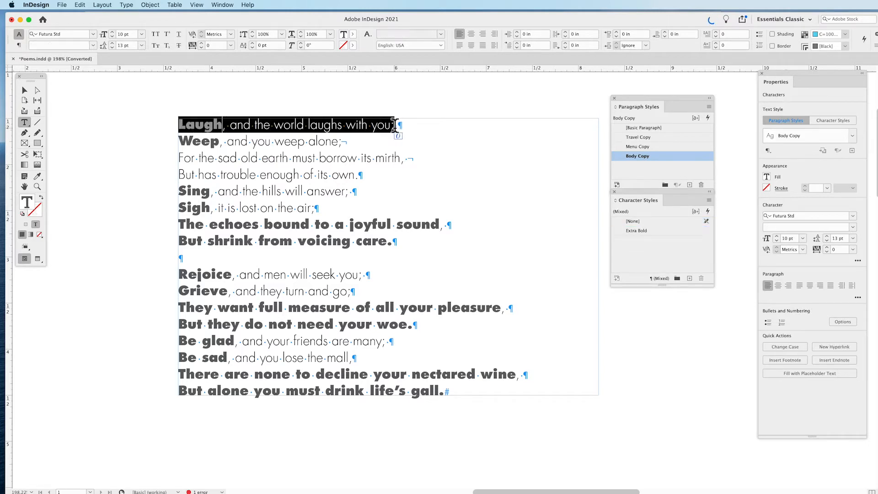
pyautogui.click(395, 124)
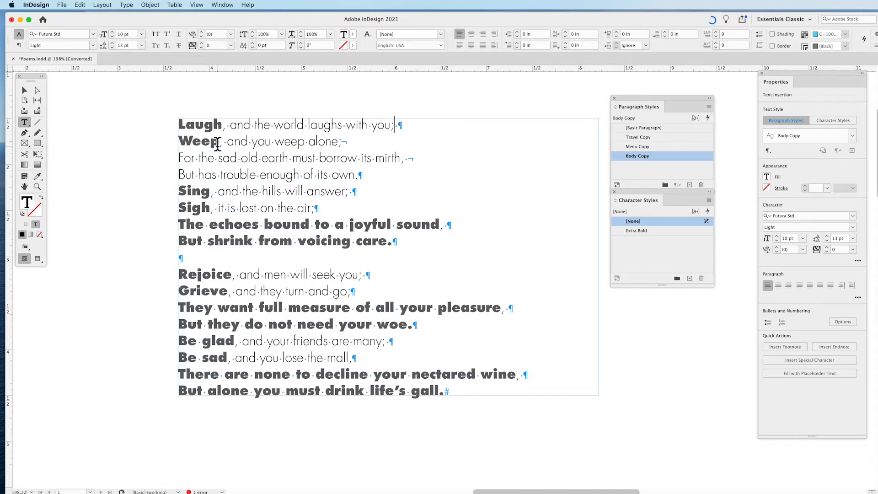
pyautogui.moveTo(220, 143); pyautogui.dragTo(326, 144)
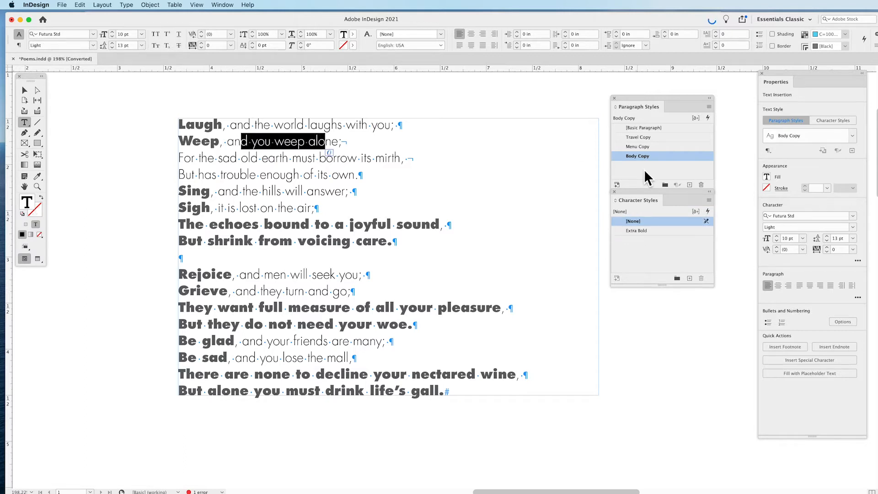
pyautogui.click(300, 164)
pyautogui.moveTo(201, 159); pyautogui.dragTo(348, 173)
pyautogui.click(348, 175)
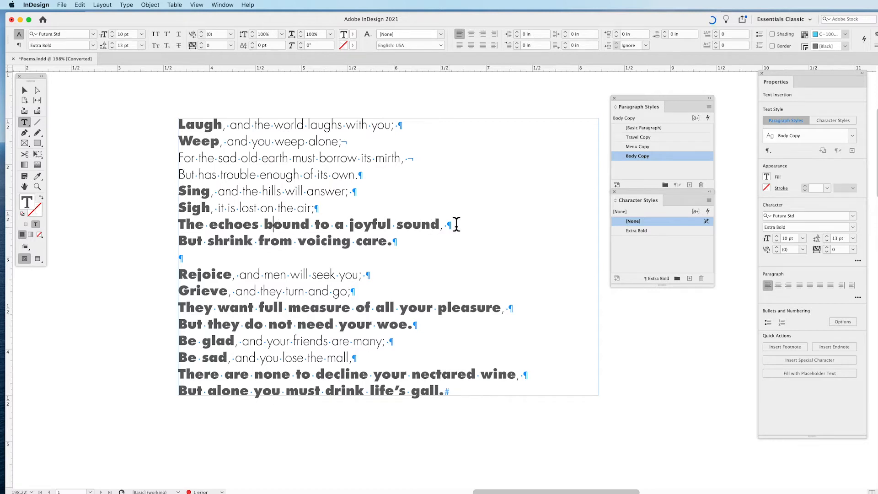
# Replace the paragraph returns after "it is lost on the air;" and "bound to a joyful sound," with forced line breaks.
pyautogui.doubleClick(347, 211)
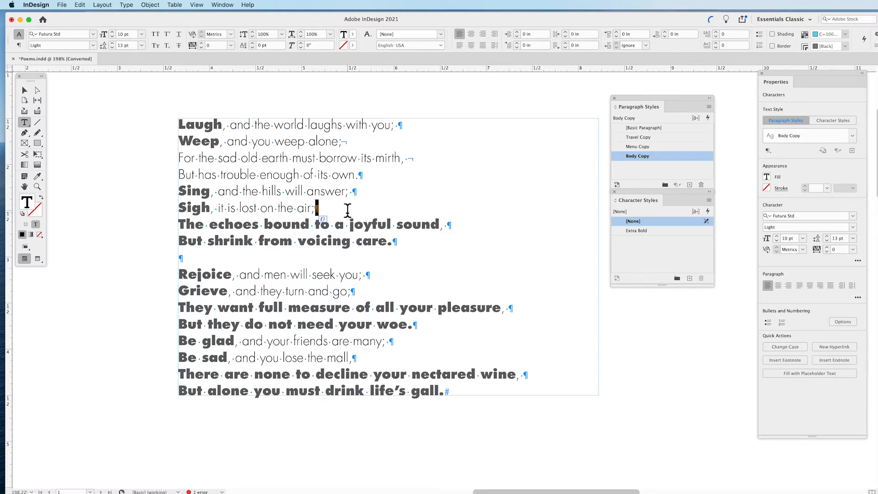
pyautogui.hotkey('shift', 'Return')
pyautogui.doubleClick(379, 225)
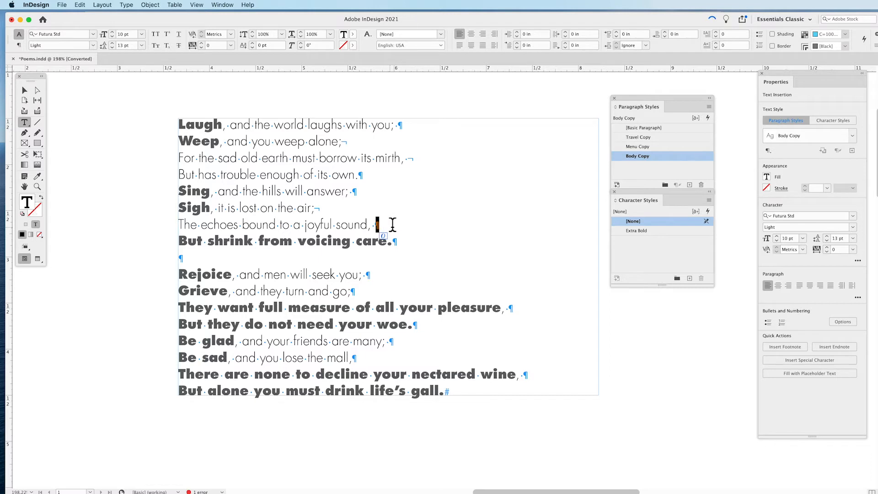
pyautogui.hotkey('shift', 'Return')
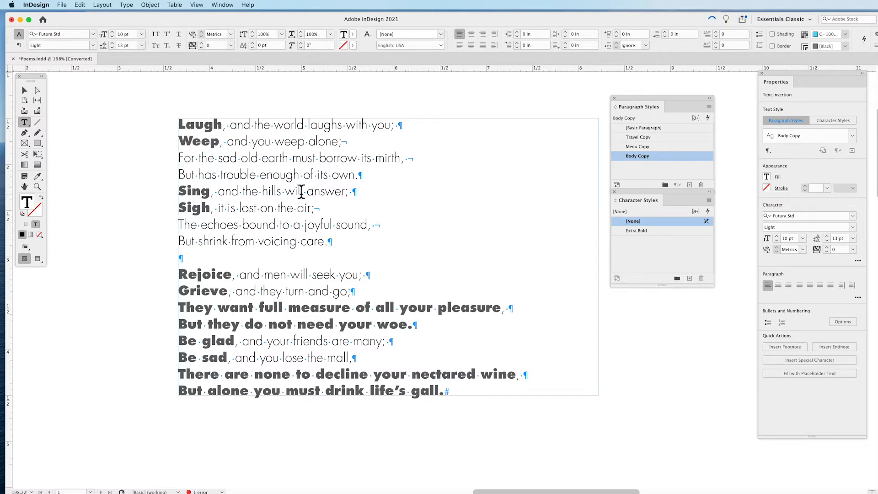
# Check "Laugh" and its comma, and replace the paragraph returns after "they turn and go;" and "all your pleasure," with forced line breaks.
pyautogui.moveTo(222, 124); pyautogui.dragTo(177, 125)
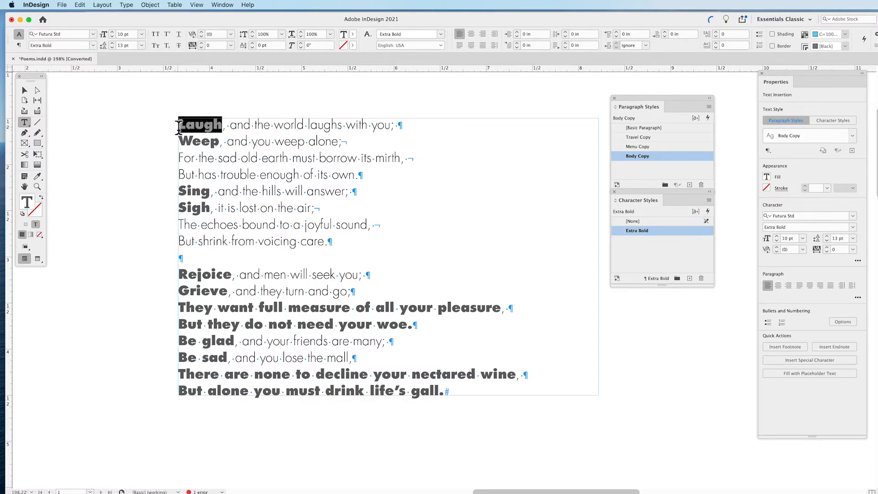
pyautogui.click(223, 128)
pyautogui.hotkey('shift', 'Right')
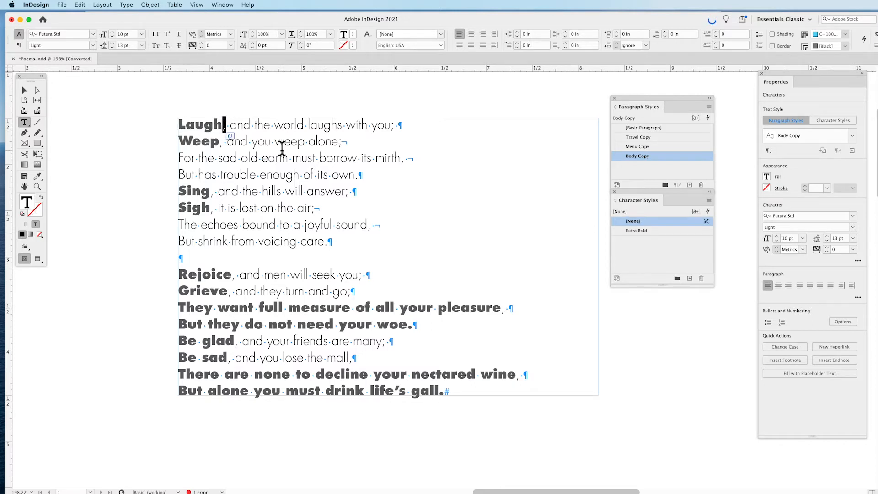
pyautogui.click(321, 185)
pyautogui.click(353, 291)
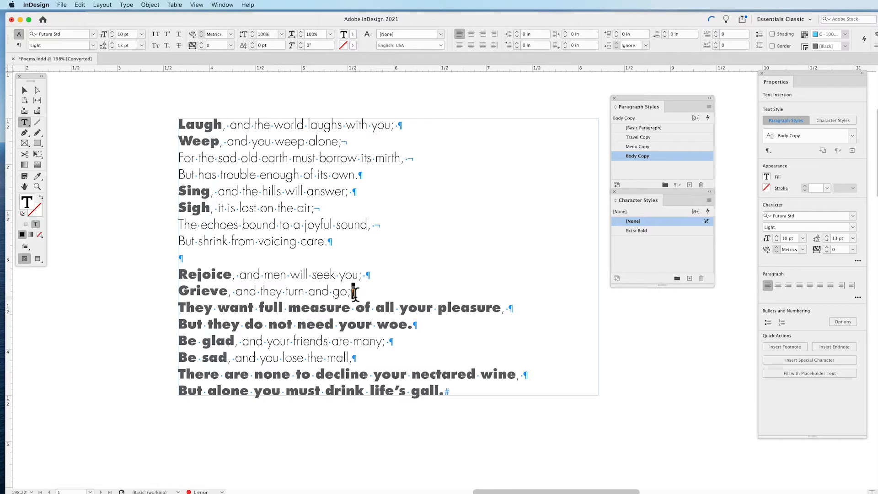
pyautogui.press('Delete')
pyautogui.hotkey('shift', 'Return')
pyautogui.press('Right')
pyautogui.hotkey('shift', 'Left')
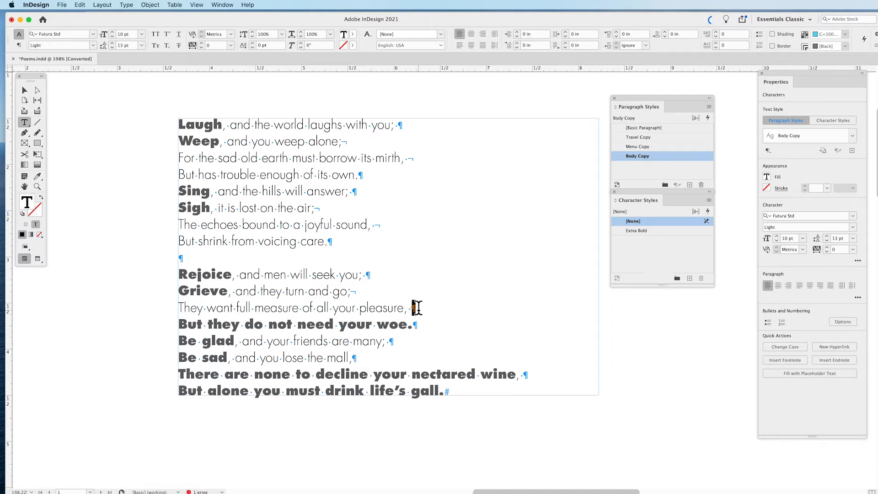
pyautogui.hotkey('shift', 'Return')
# Replace the paragraph returns after "and you lose the mall," and "your nectared wine," with forced line breaks.
pyautogui.scroll(-3, 291, 330)
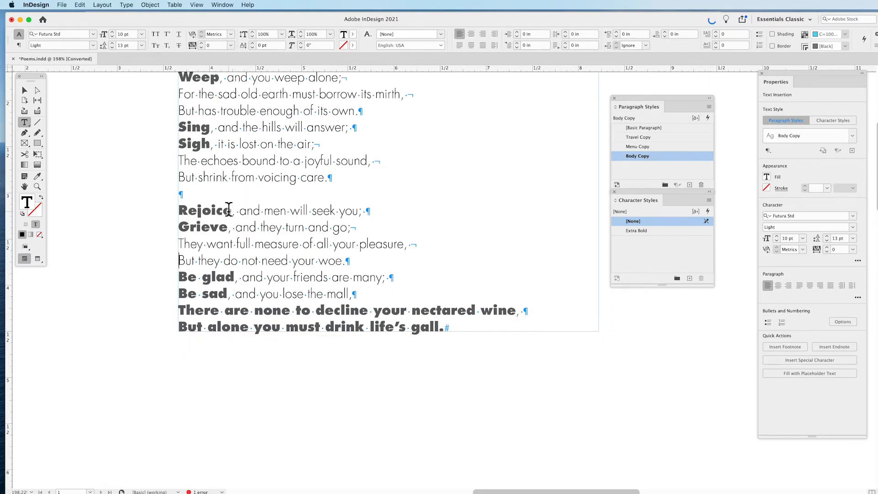
pyautogui.moveTo(232, 211); pyautogui.dragTo(178, 209)
pyautogui.moveTo(235, 277); pyautogui.dragTo(178, 277)
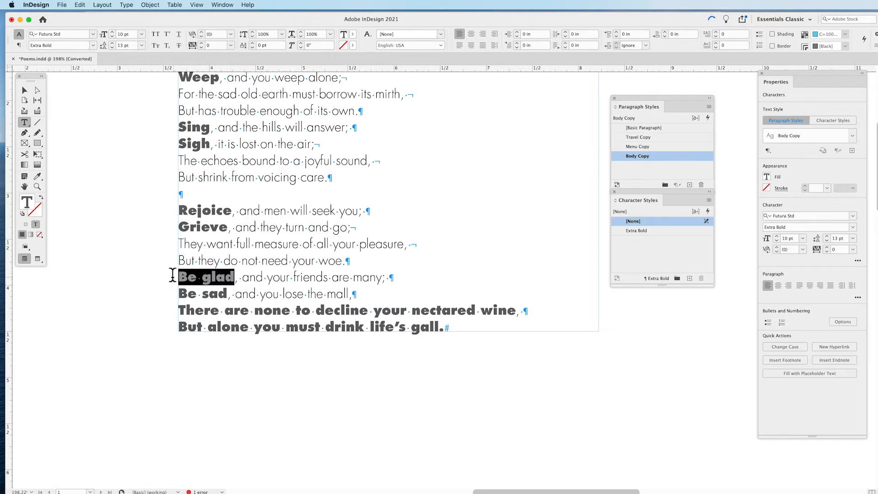
pyautogui.click(360, 293)
pyautogui.hotkey('shift', 'Right')
pyautogui.hotkey('shift', 'Return')
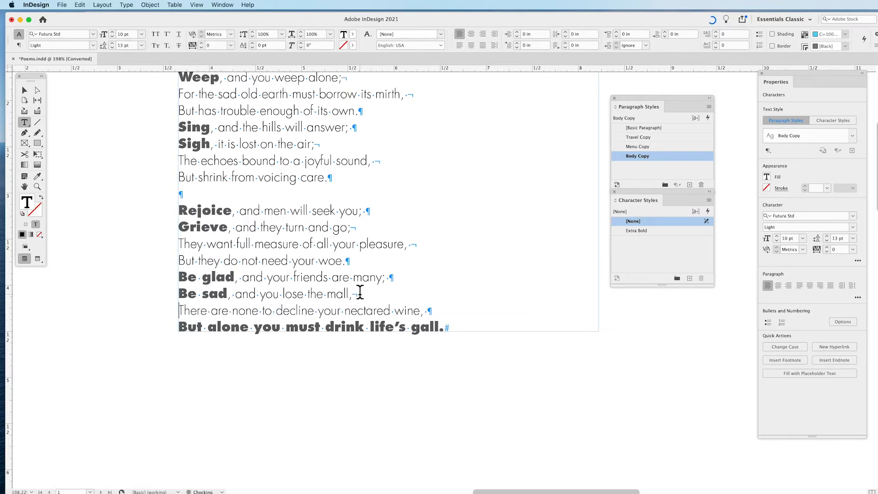
pyautogui.hotkey('shift', 'Right')
pyautogui.hotkey('shift', 'Return')
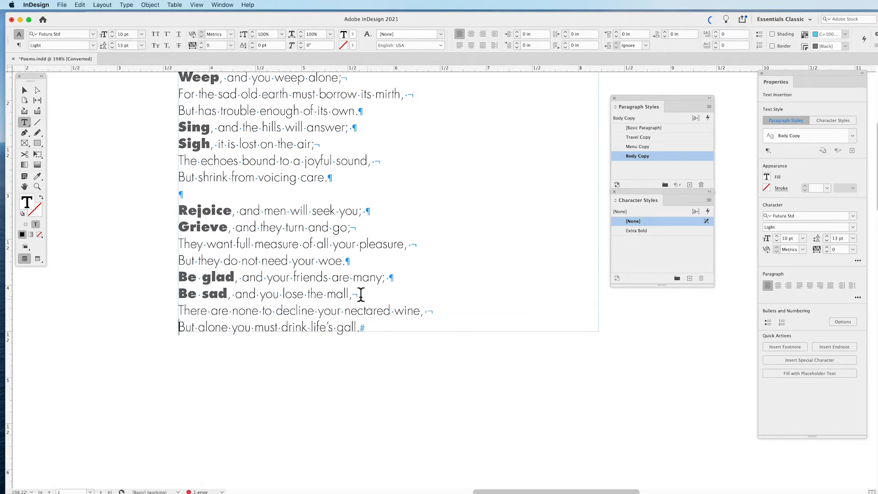
# Select the poem's text frame and the opening words "Laugh" and "Sigh" to examine which paragraph and character styles apply.
pyautogui.scroll(4, 346, 289)
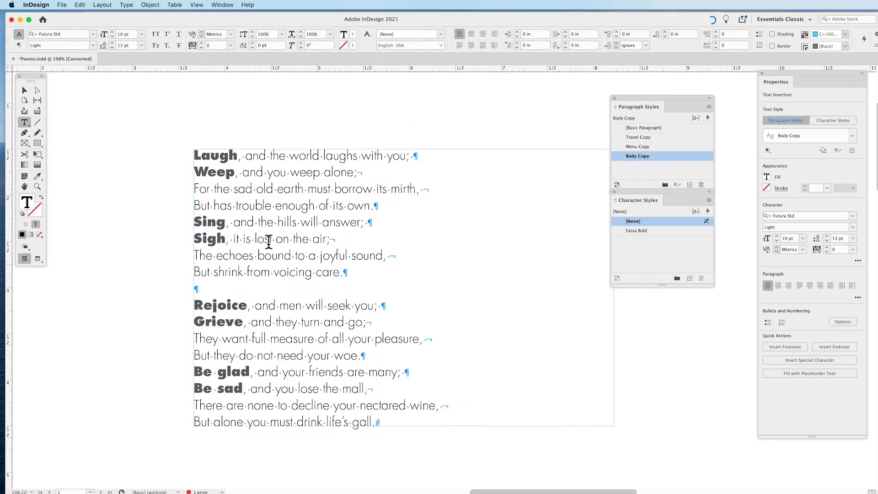
pyautogui.click(24, 92)
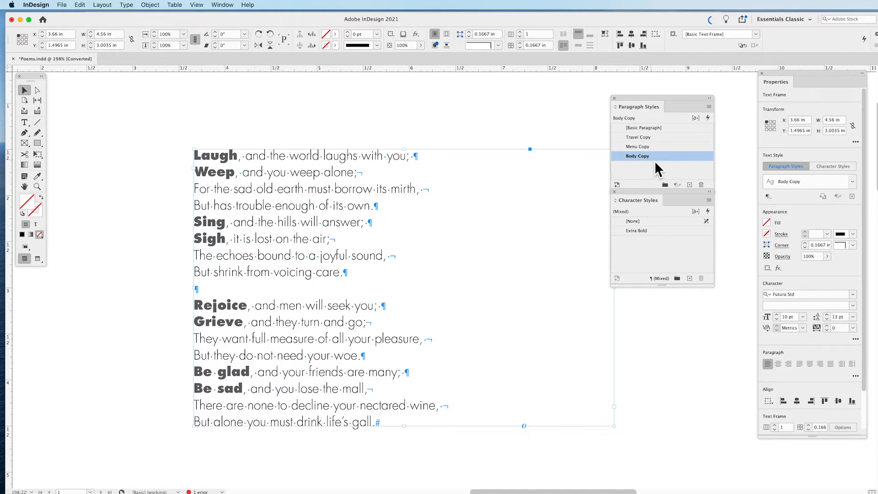
pyautogui.doubleClick(231, 155)
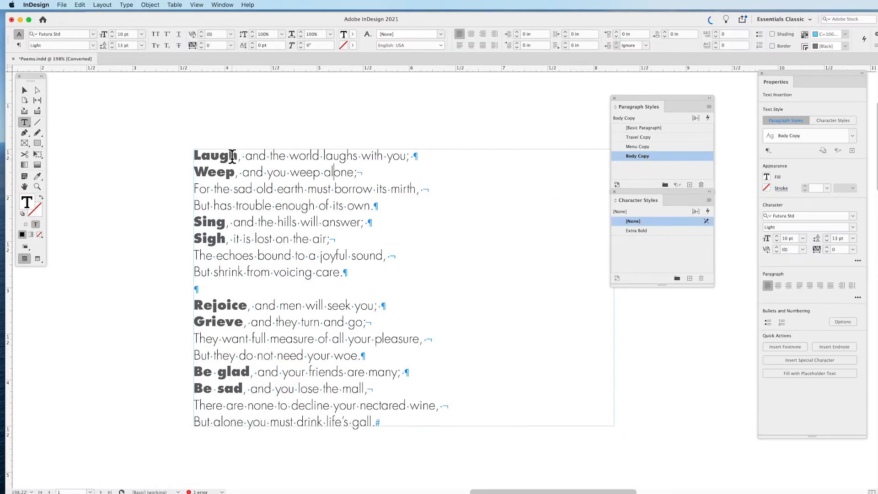
pyautogui.moveTo(235, 156); pyautogui.dragTo(183, 160)
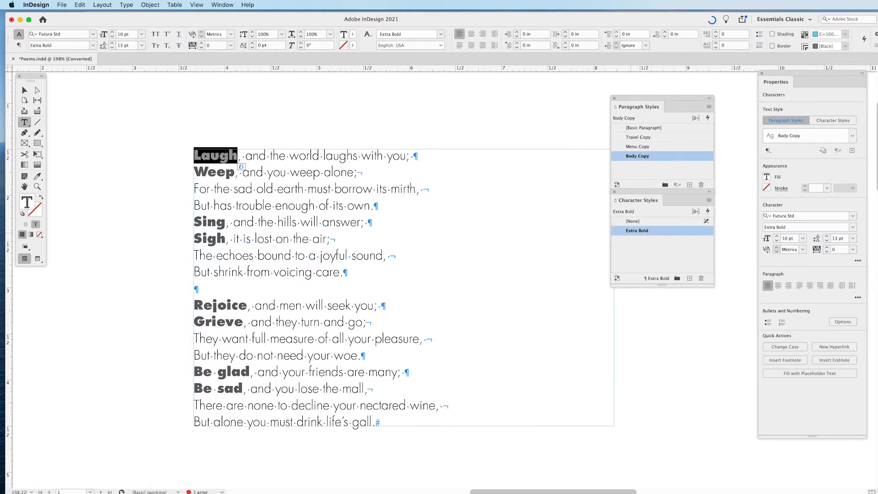
pyautogui.moveTo(227, 239); pyautogui.dragTo(182, 241)
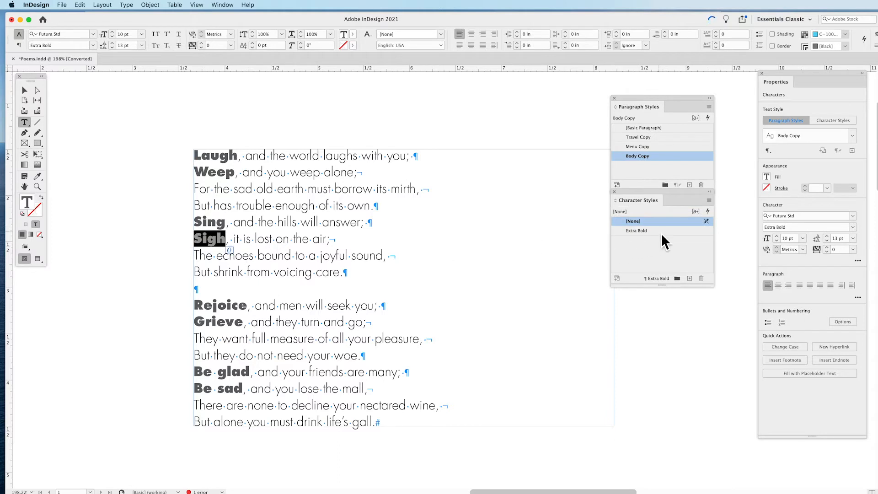
# Select the opening word "Rejoice" in the second stanza to examine its paragraph and character styles.
pyautogui.moveTo(248, 306); pyautogui.dragTo(172, 307)
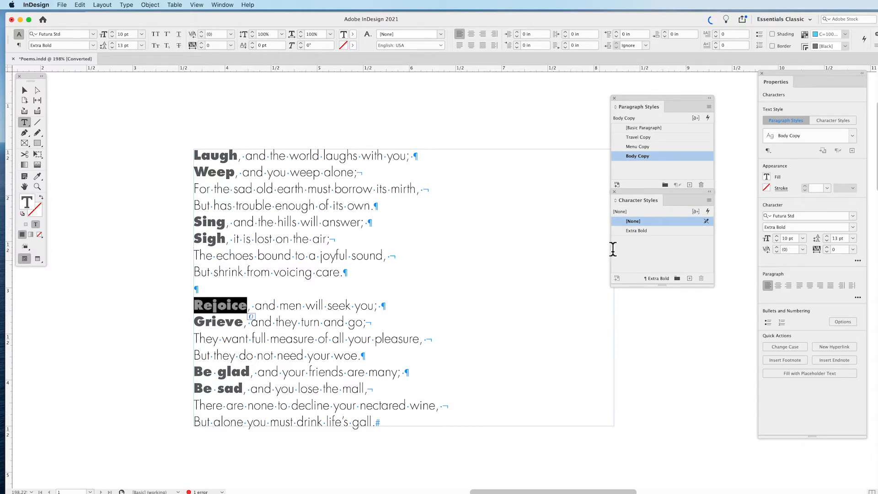
pyautogui.click(252, 338)
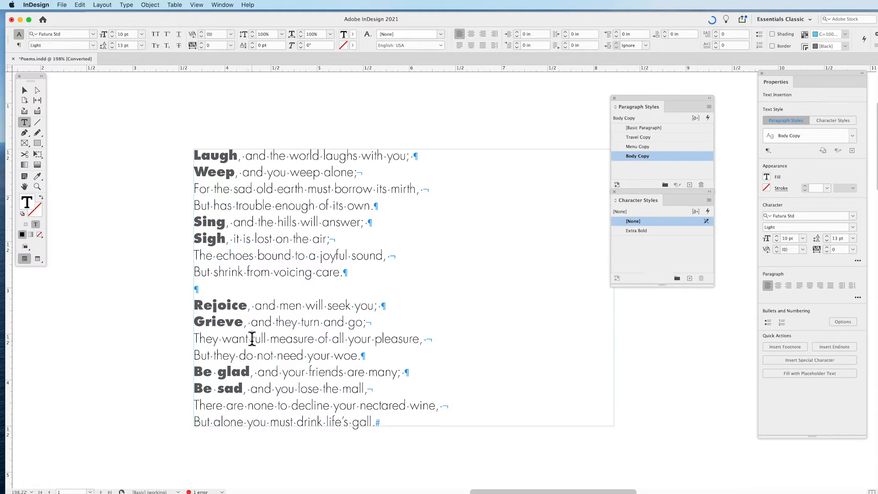
# Extend the poem's text frame downward to a height of about 3.49 in.
pyautogui.scroll(-3, 384, 320)
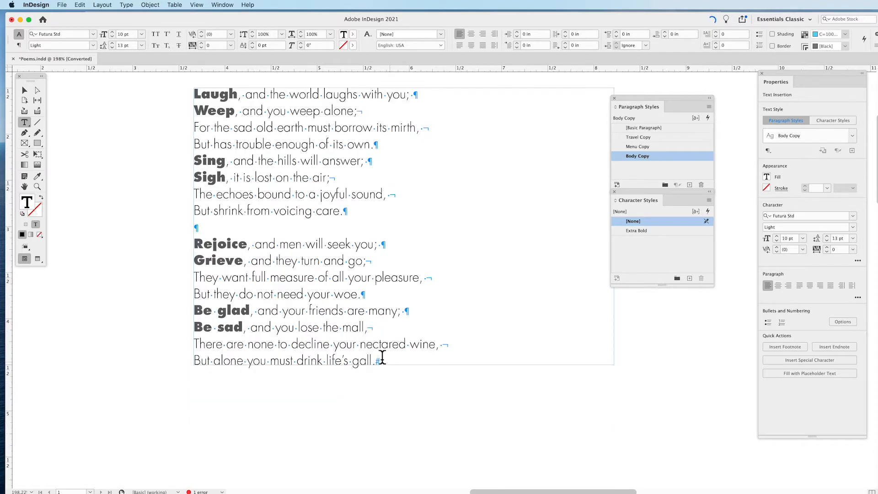
pyautogui.click(24, 90)
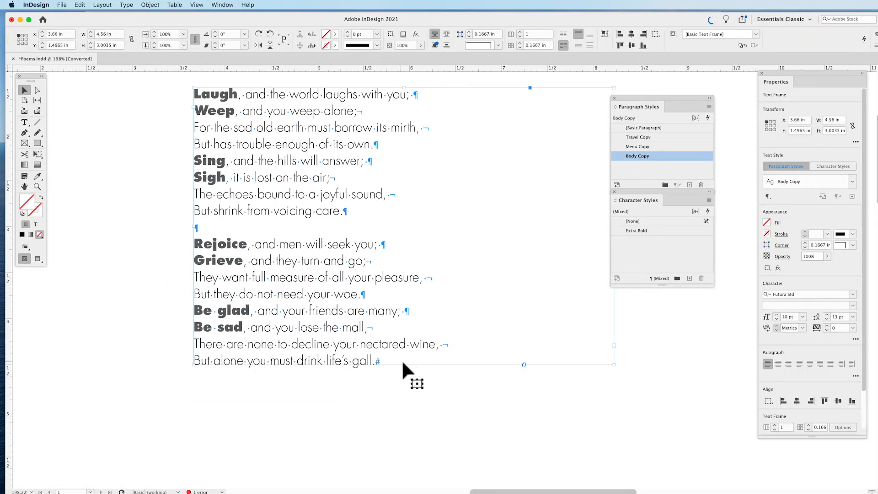
pyautogui.moveTo(407, 364); pyautogui.dragTo(402, 409)
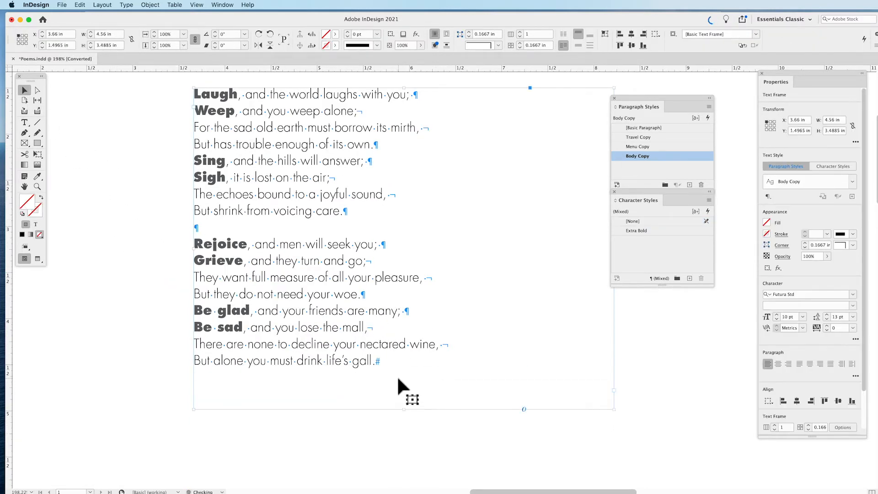
# Add a new paragraph after the poem's last line reading "More, and then it returns to its original paragrapgh styling.".
pyautogui.doubleClick(384, 361)
pyautogui.press('Return')
pyautogui.write('More')
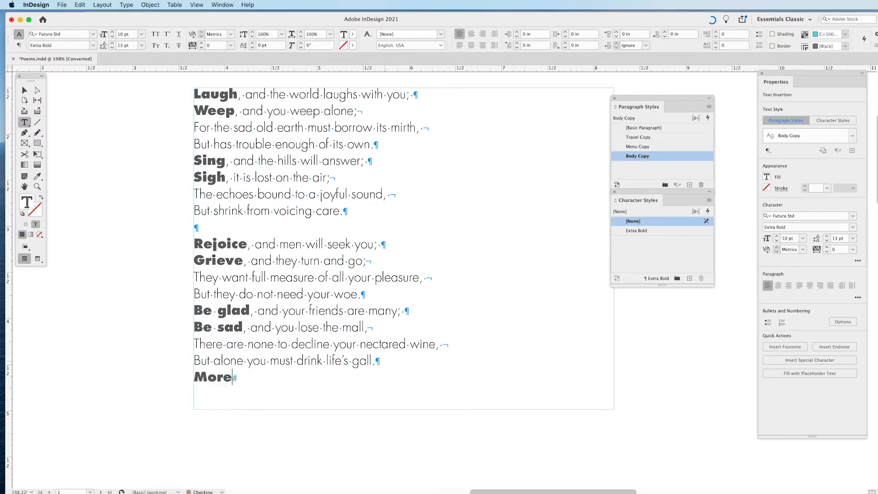
pyautogui.write(', and then it returns to ')
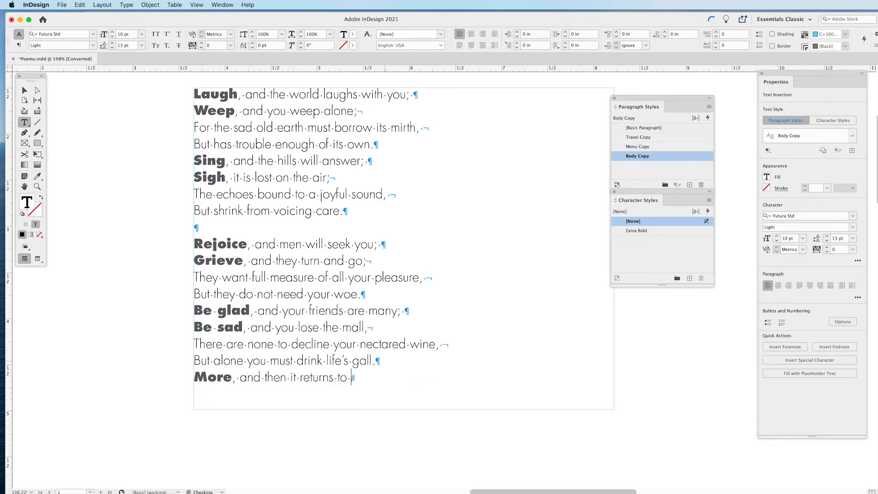
pyautogui.write('its original paragra')
pyautogui.press('BackSpace')
pyautogui.write('rapgh')
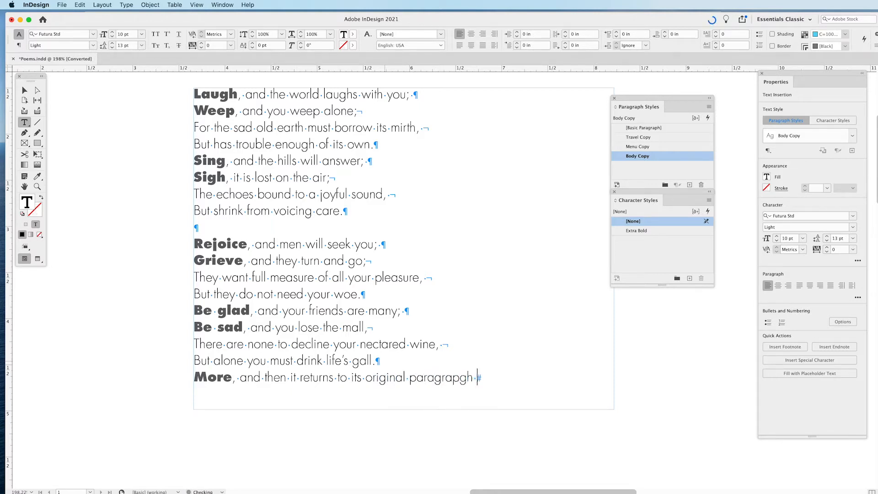
pyautogui.write(' styling.')
pyautogui.click(24, 91)
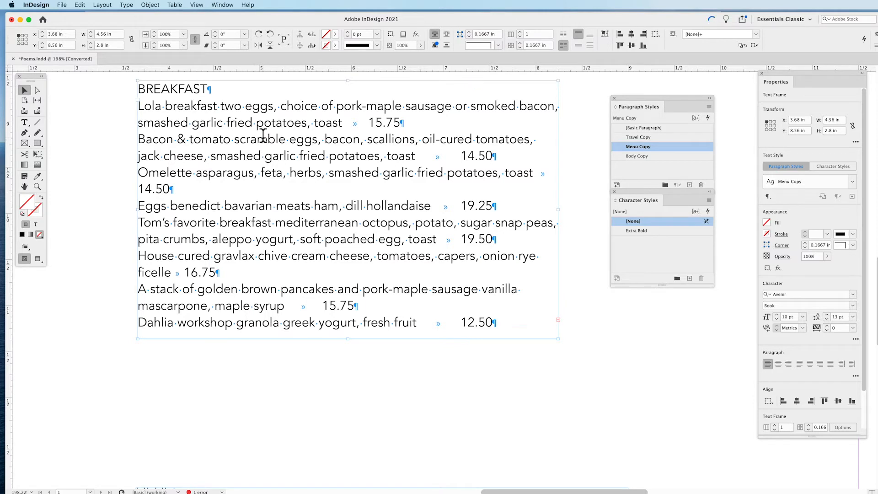
# Select some breakfast menu text and review the basic character formats of its Menu Copy paragraph style.
pyautogui.doubleClick(235, 120)
pyautogui.moveTo(207, 105); pyautogui.dragTo(243, 172)
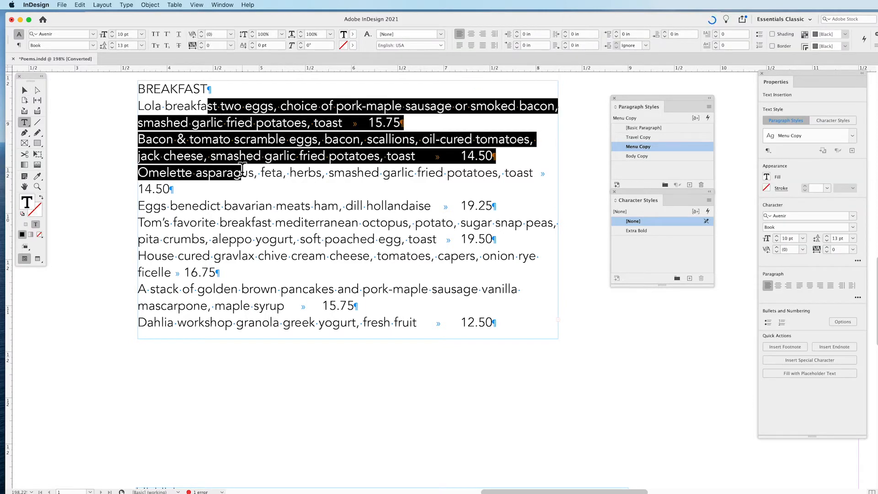
pyautogui.rightClick(667, 149)
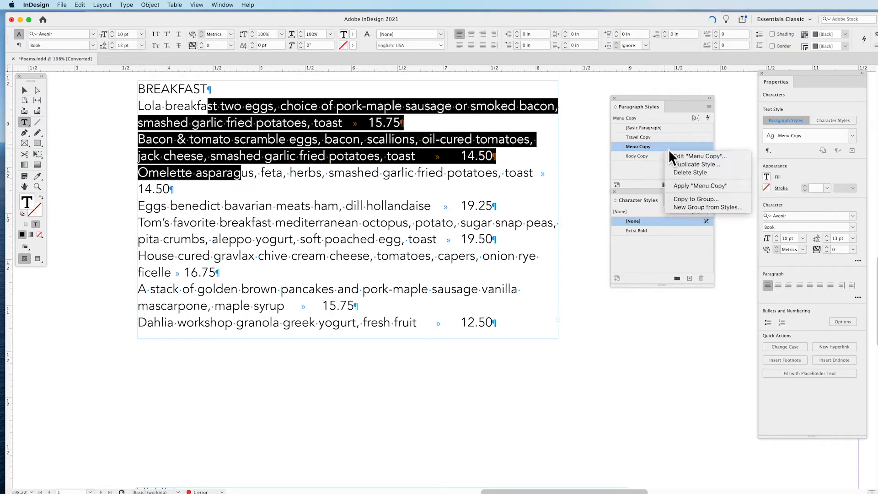
pyautogui.click(681, 155)
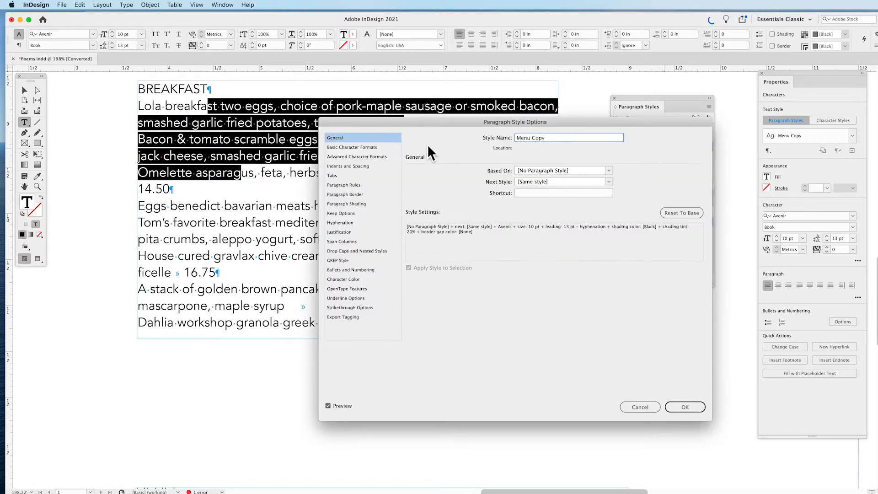
pyautogui.click(383, 146)
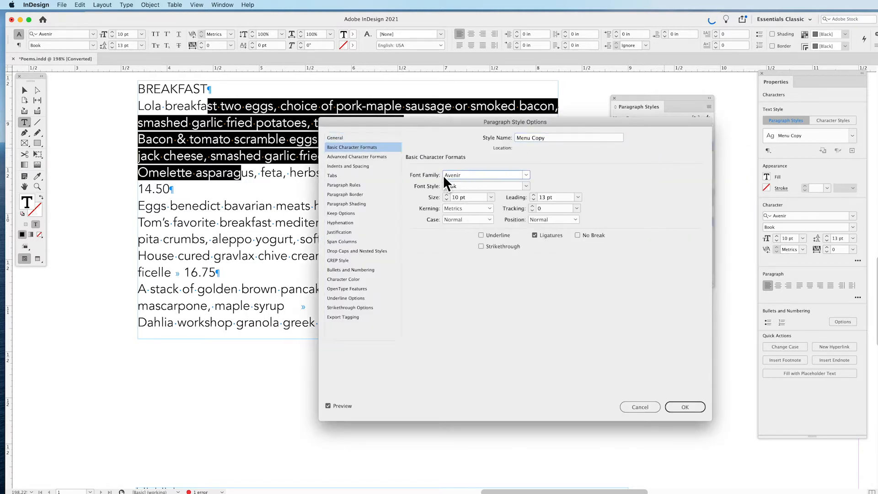
pyautogui.moveTo(468, 186); pyautogui.dragTo(436, 175)
pyautogui.click(684, 407)
pyautogui.click(329, 163)
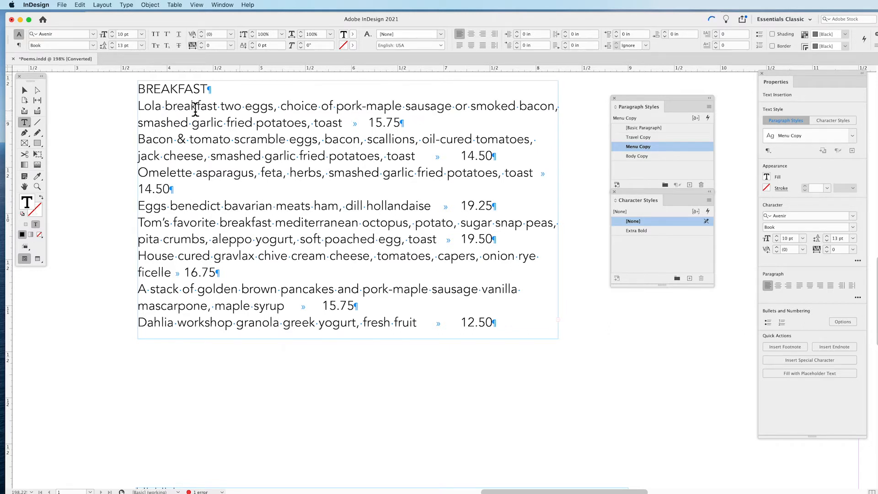
# Set the space after the "Lola breakfast" paragraph to 0.0625 in and redefine the Menu Copy style from it.
pyautogui.moveTo(138, 106); pyautogui.dragTo(440, 123)
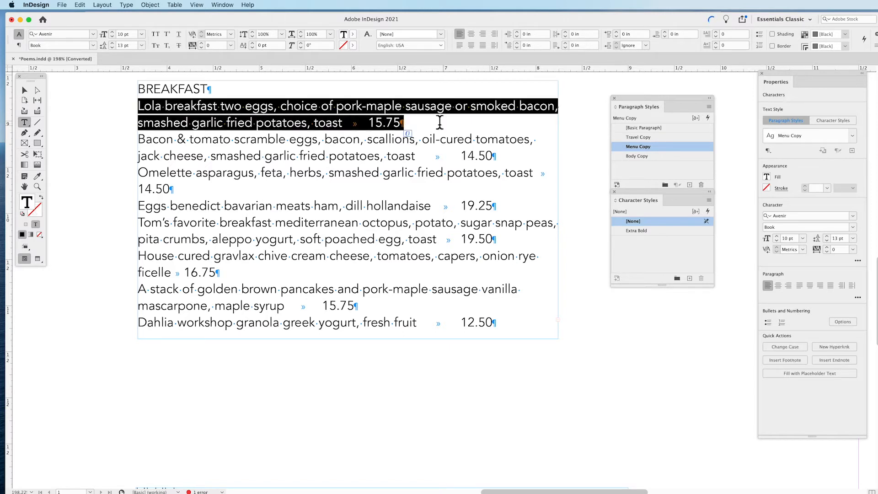
pyautogui.click(22, 45)
pyautogui.click(240, 33)
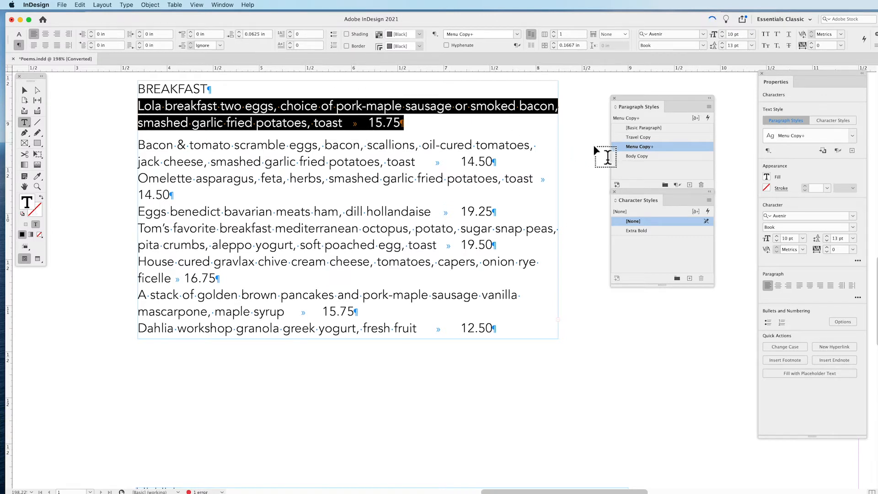
pyautogui.rightClick(662, 150)
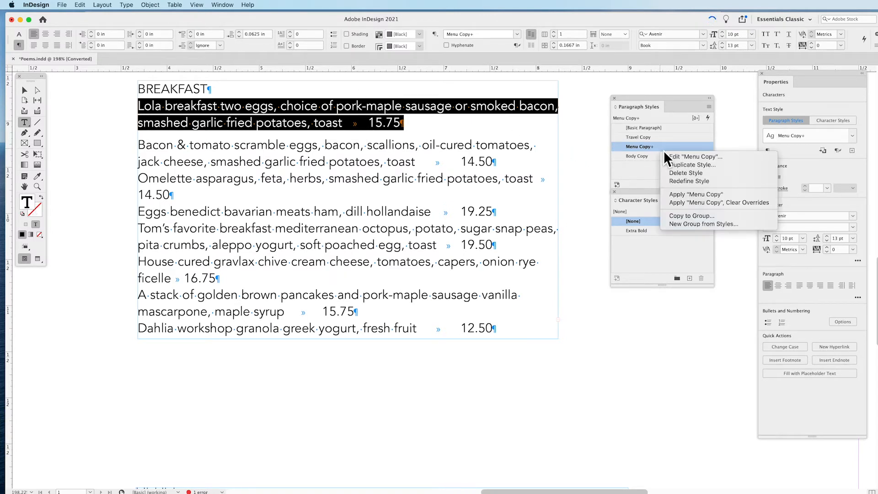
pyautogui.click(672, 182)
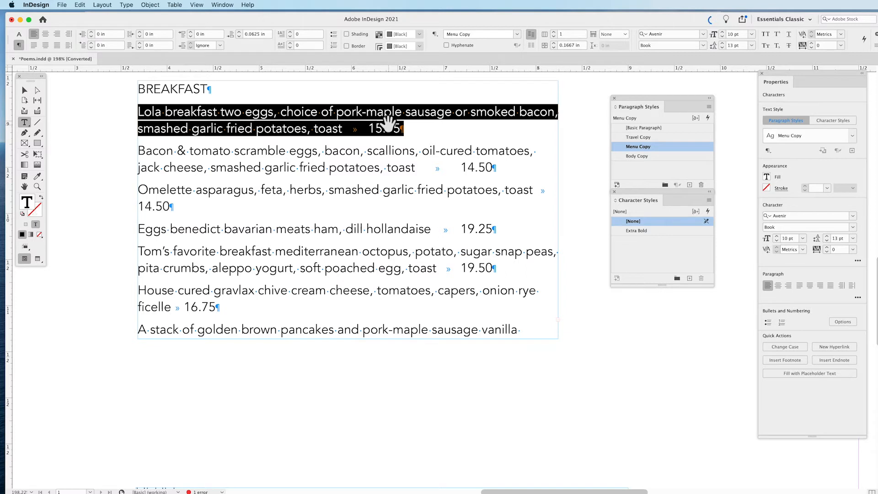
# Tighten the tracking of the "Lola breakfast" paragraph to -10 and redefine the Menu Copy style to match.
pyautogui.hotkey('alt', 'Left')
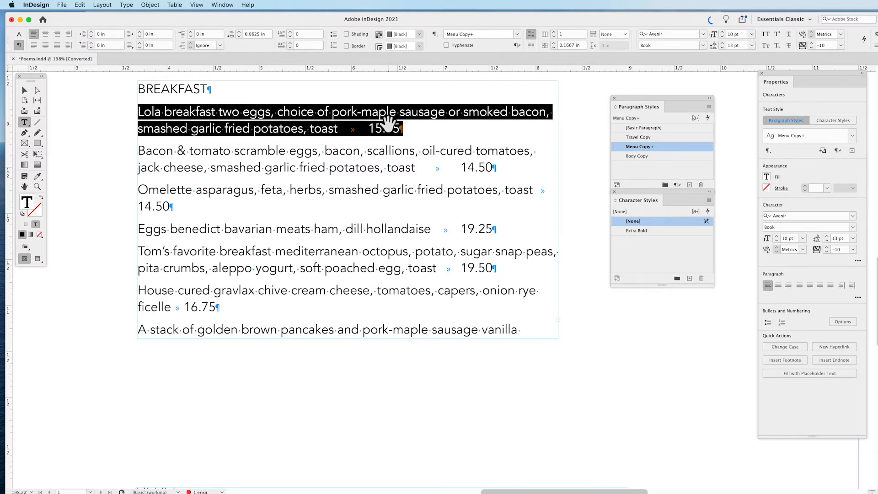
pyautogui.rightClick(669, 149)
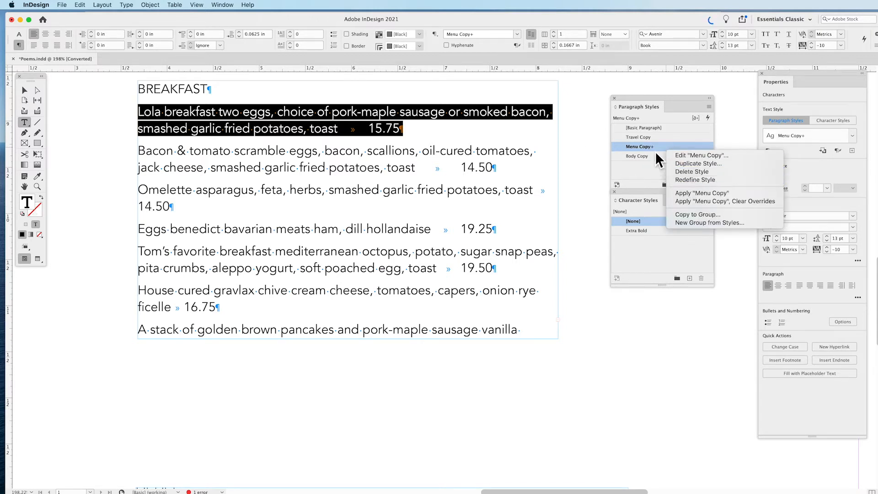
pyautogui.click(695, 180)
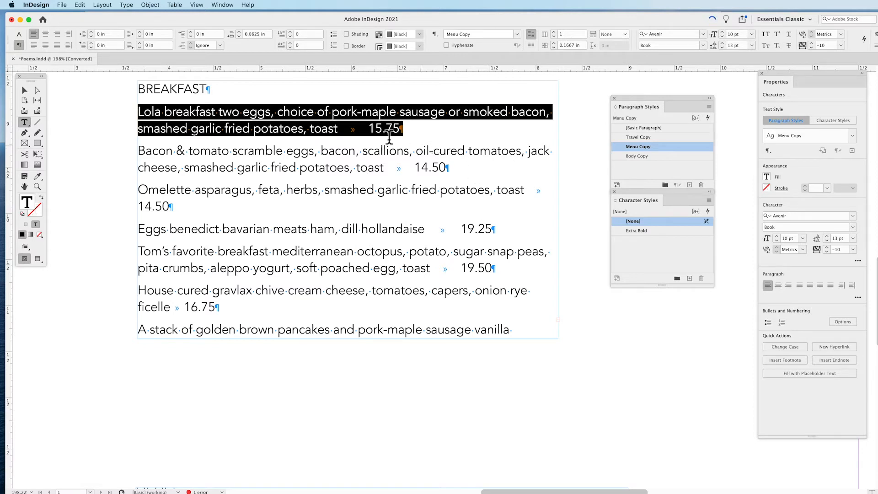
# Select the "Lola breakfast" item's price and the tab character before it to examine how the price is positioned.
pyautogui.click(369, 130)
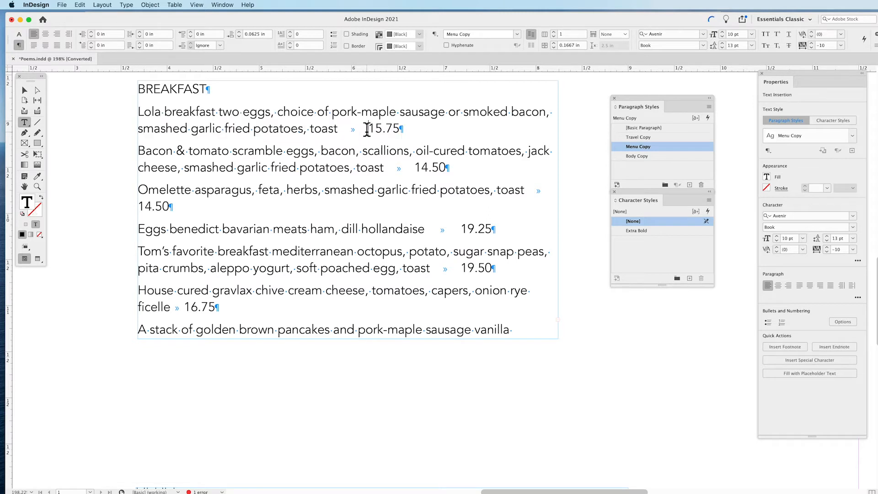
pyautogui.moveTo(367, 129); pyautogui.dragTo(405, 129)
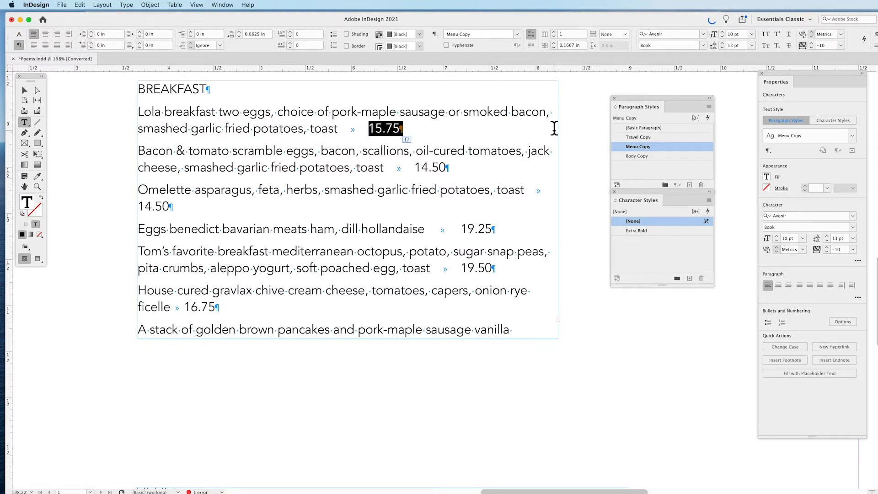
pyautogui.moveTo(368, 128); pyautogui.dragTo(348, 126)
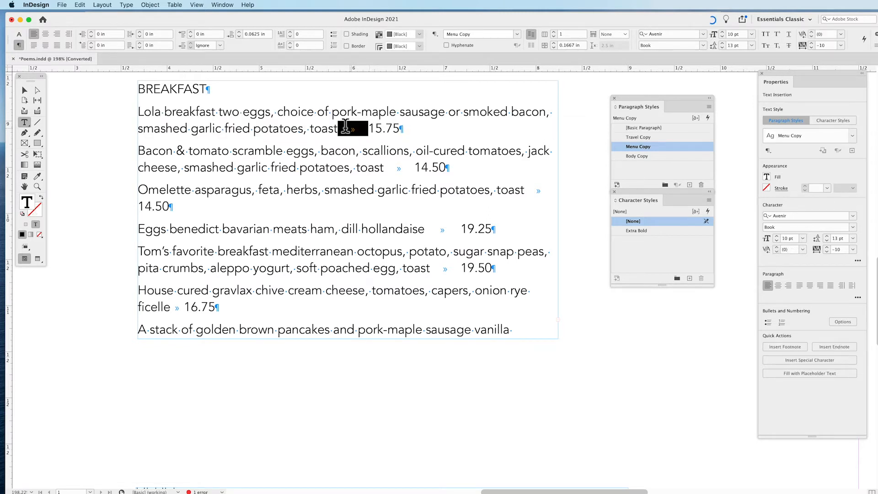
pyautogui.click(395, 128)
# Select the whole "Lola breakfast" paragraph, show the Tabs ruler and snap it above the menu text frame.
pyautogui.tripleClick(231, 112)
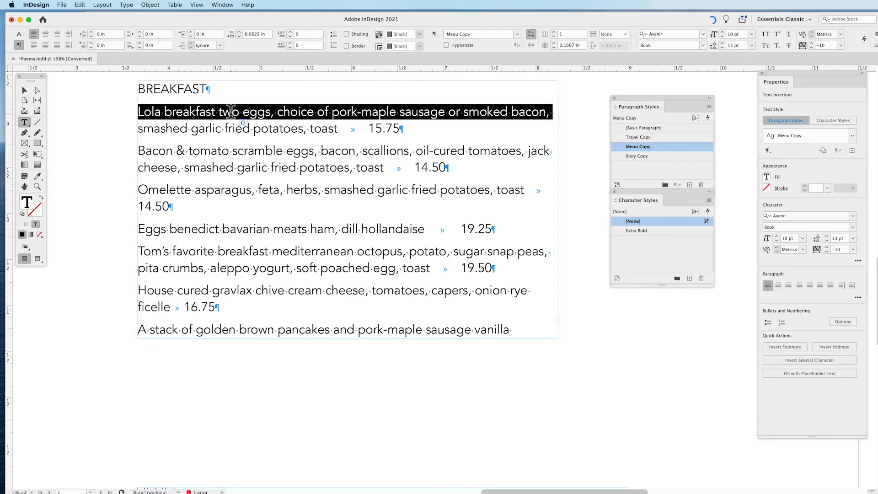
pyautogui.click(231, 111)
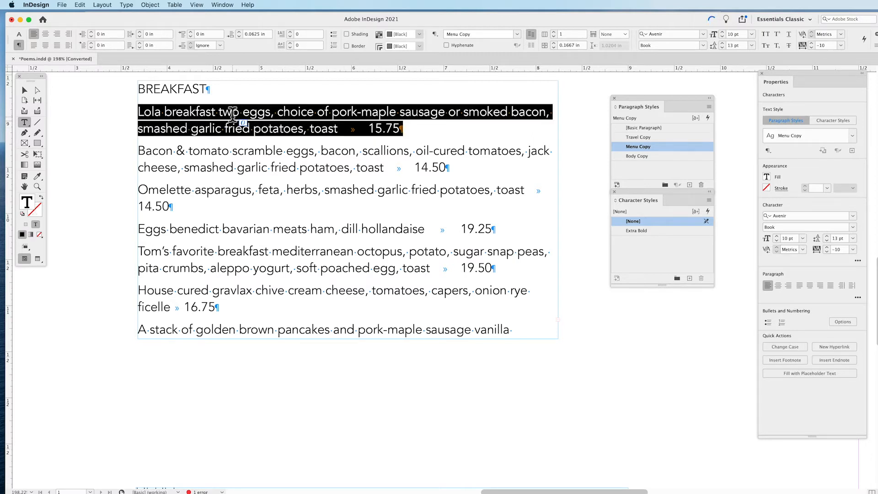
pyautogui.press('super+shift+t')
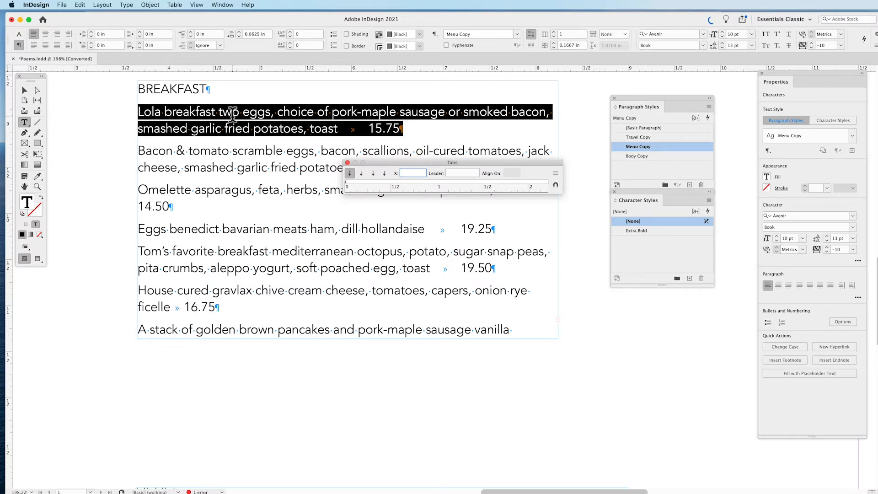
pyautogui.click(130, 6)
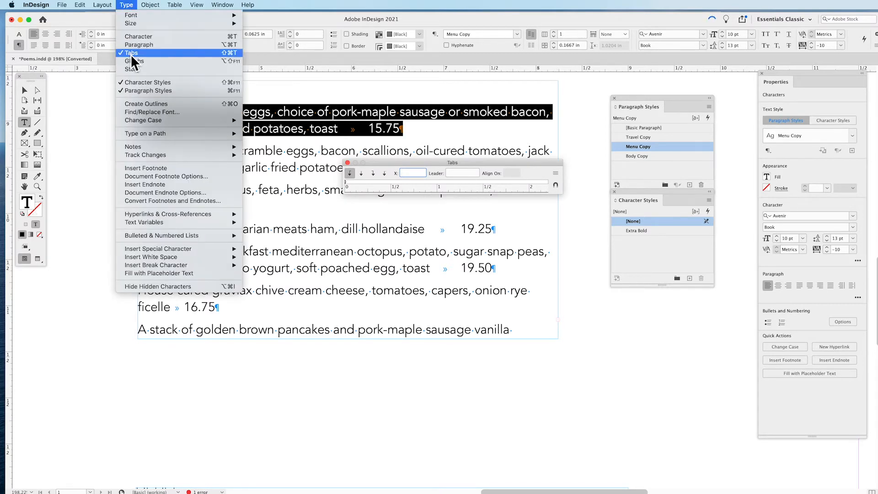
pyautogui.click(127, 5)
pyautogui.scroll(1, 197, 164)
pyautogui.scroll(3, 197, 164)
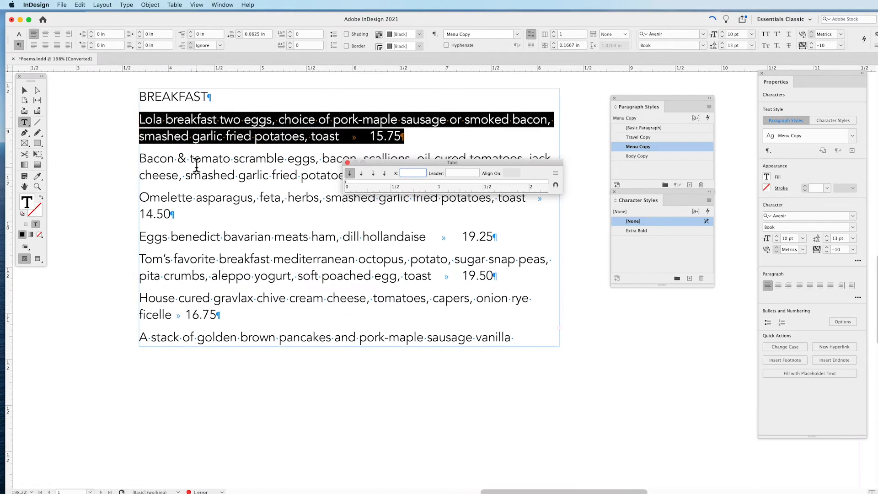
pyautogui.click(557, 186)
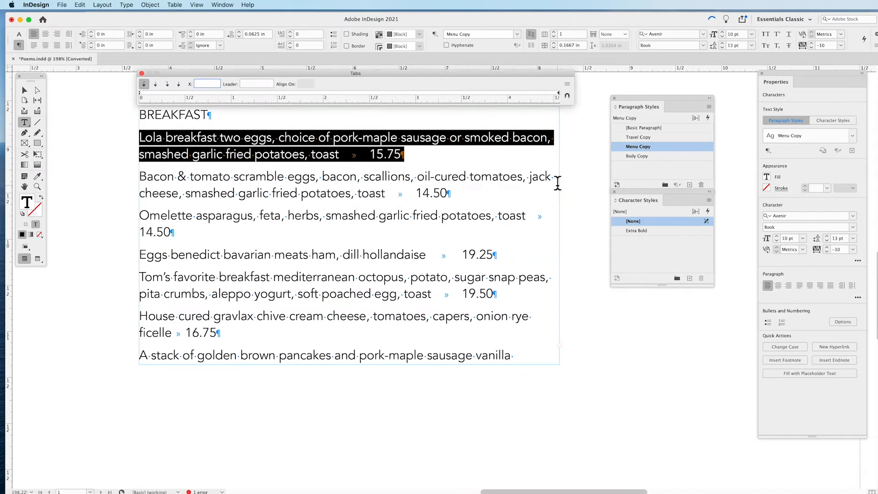
# Examine the tab characters before the first two items' prices and reselect the whole "Lola breakfast" paragraph.
pyautogui.click(369, 154)
pyautogui.moveTo(369, 156); pyautogui.dragTo(351, 156)
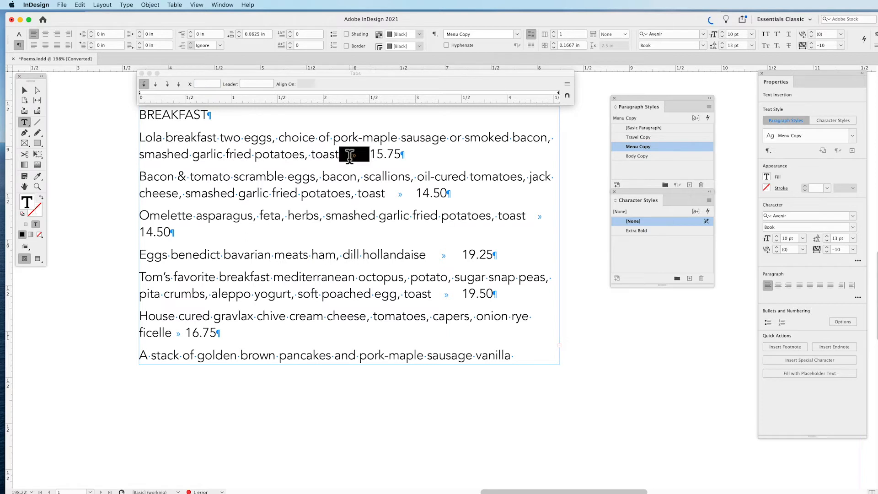
pyautogui.moveTo(415, 194); pyautogui.dragTo(389, 194)
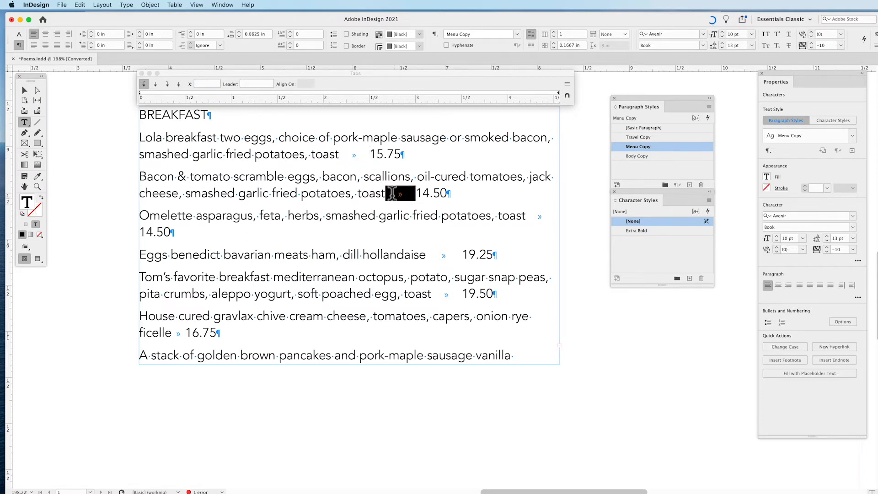
pyautogui.click(348, 155)
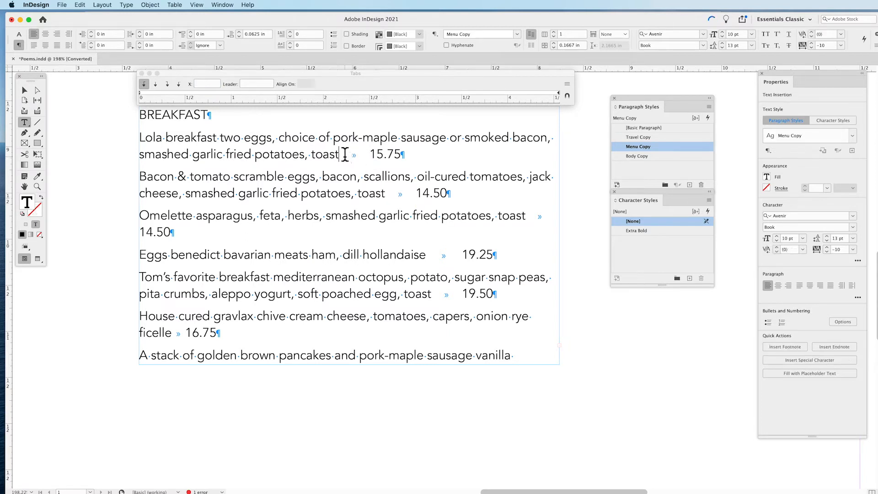
pyautogui.moveTo(368, 156); pyautogui.dragTo(342, 155)
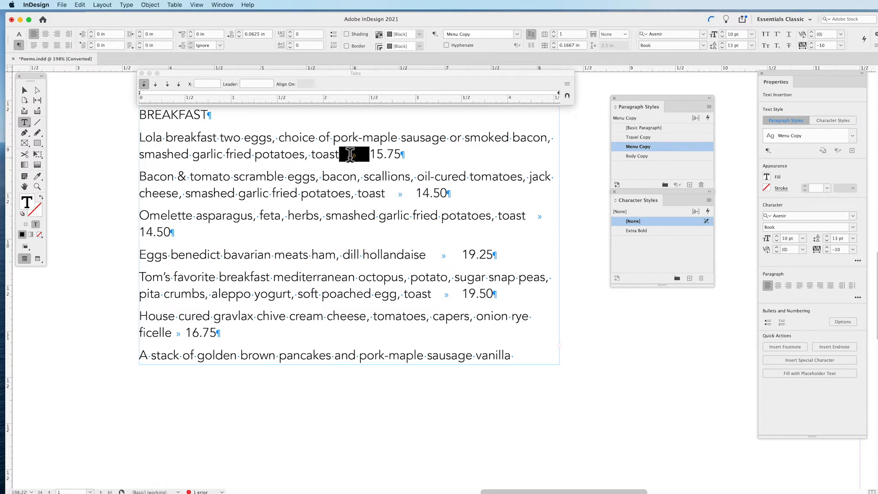
pyautogui.tripleClick(271, 136)
pyautogui.click(272, 137)
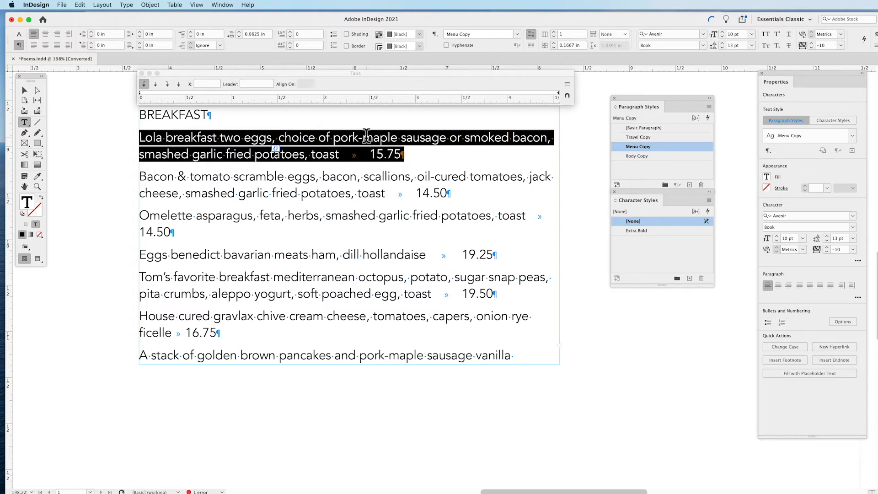
# Add a right-aligned tab stop at 4.5139 in to the "Lola breakfast" paragraph, with a period as its leader.
pyautogui.click(168, 85)
pyautogui.click(553, 93)
pyautogui.moveTo(554, 94); pyautogui.dragTo(559, 94)
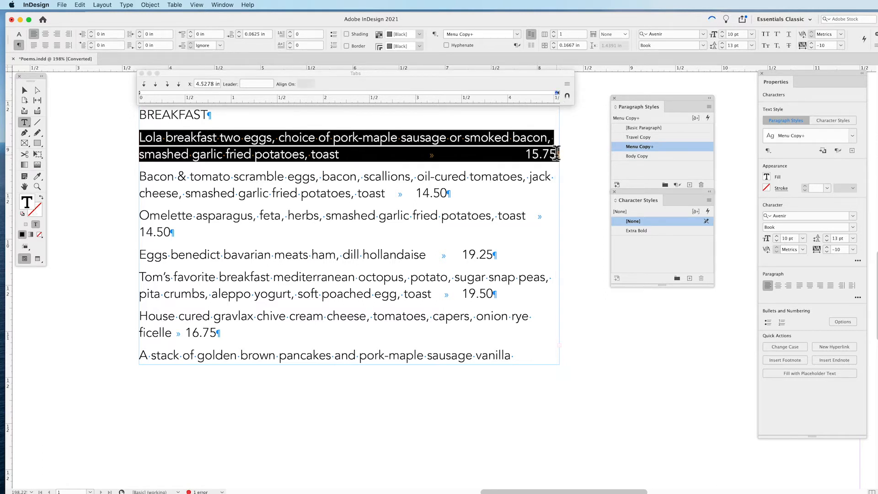
pyautogui.moveTo(558, 94); pyautogui.dragTo(558, 95)
pyautogui.click(264, 84)
pyautogui.write('.')
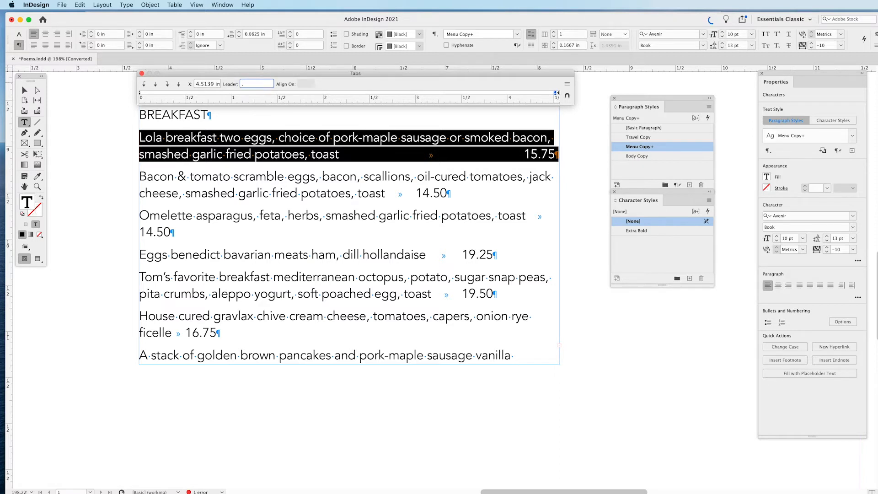
pyautogui.press('Return')
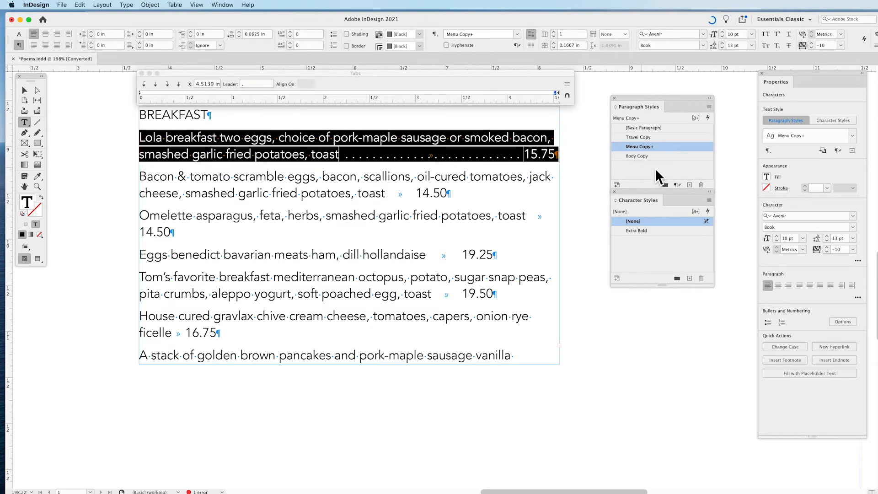
# Redefine the Menu Copy paragraph style to include the new price tab, and close the Tabs ruler.
pyautogui.rightClick(663, 149)
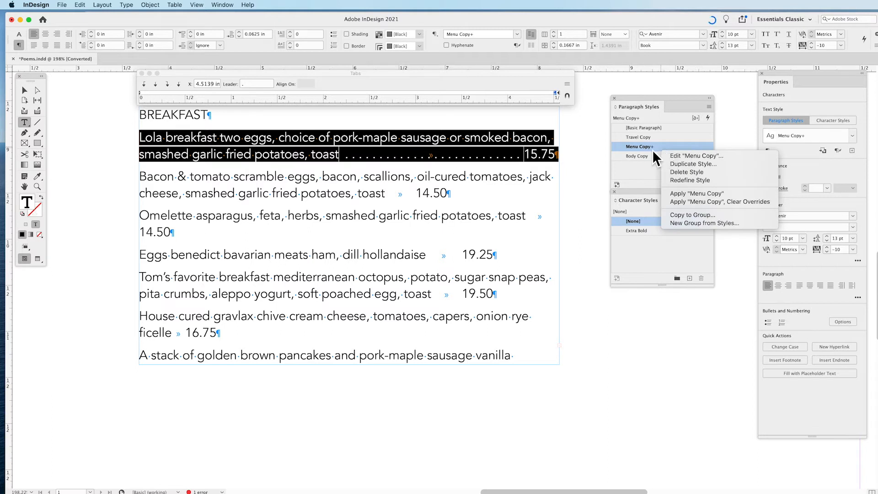
pyautogui.click(685, 179)
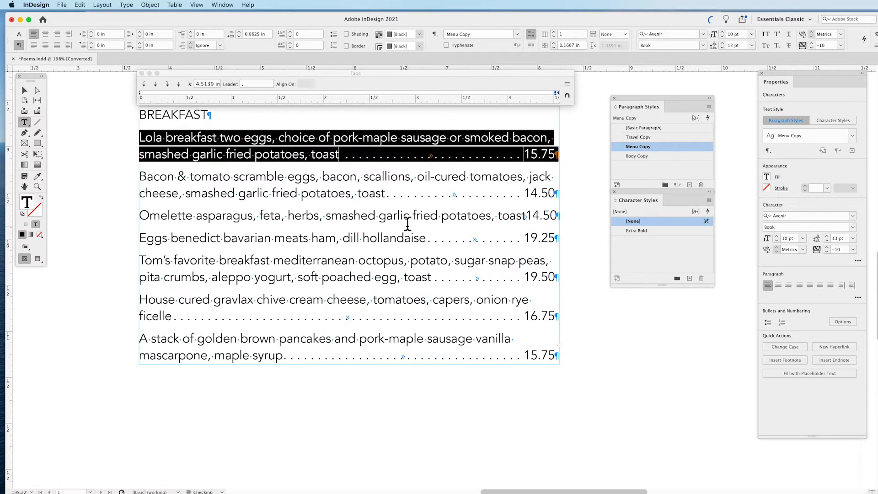
pyautogui.click(511, 149)
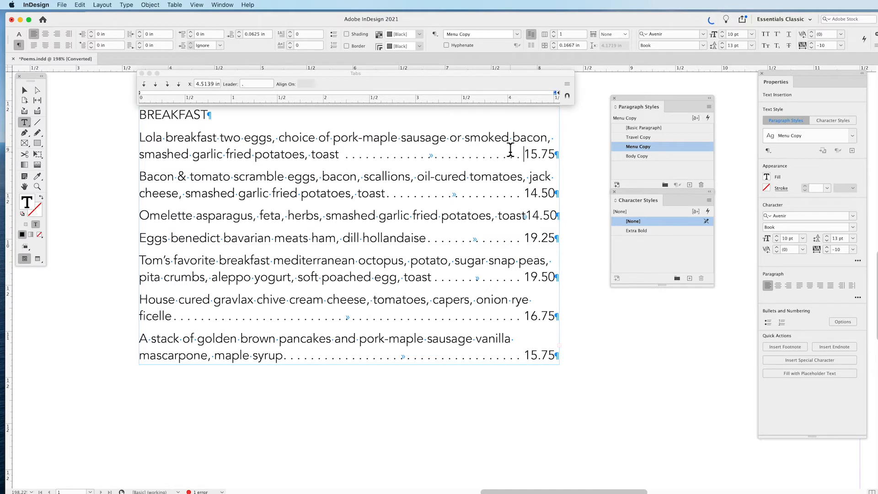
pyautogui.click(143, 73)
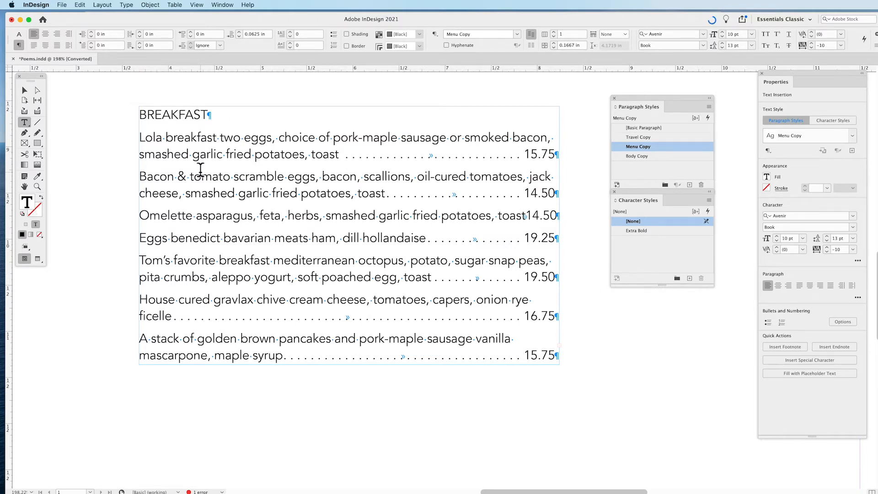
# Try the Medium font style on the words "Lola breakfast two eggs", and settle on Avenir Black.
pyautogui.moveTo(273, 137); pyautogui.dragTo(139, 139)
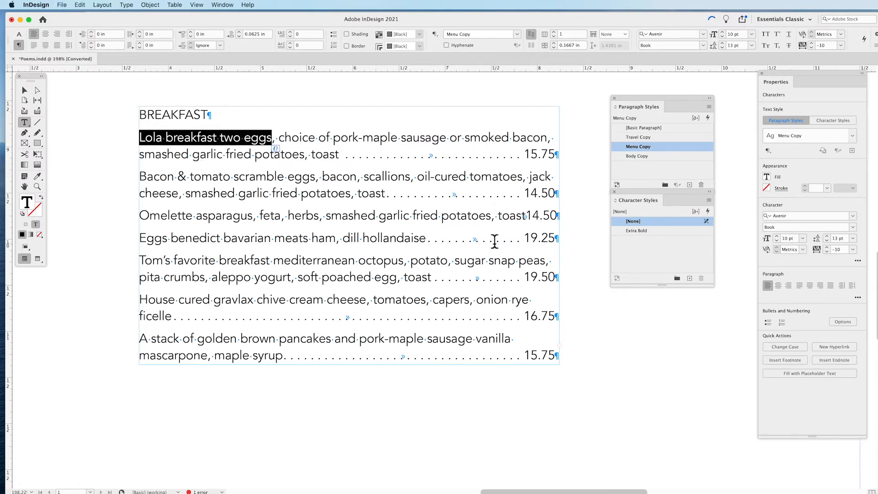
pyautogui.click(19, 35)
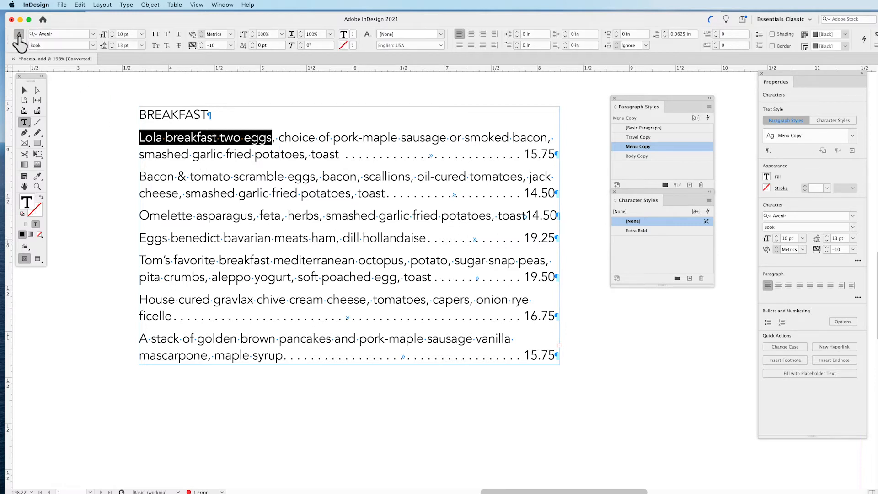
pyautogui.click(93, 46)
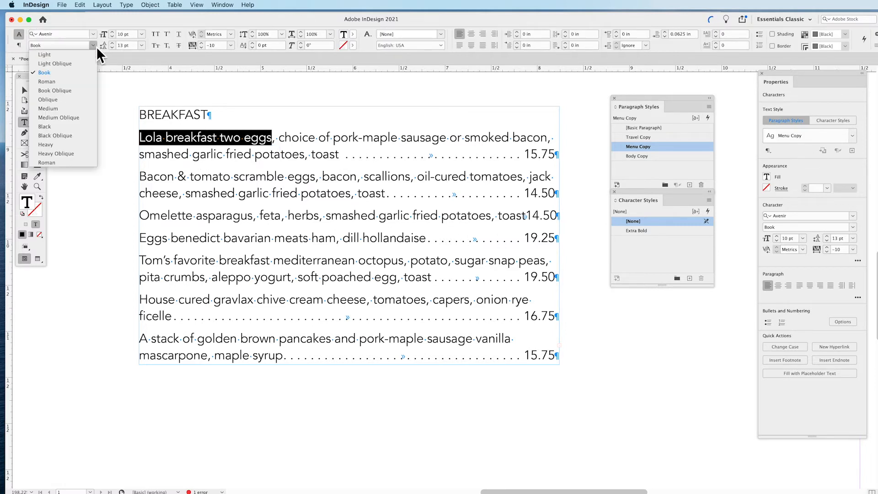
pyautogui.click(69, 111)
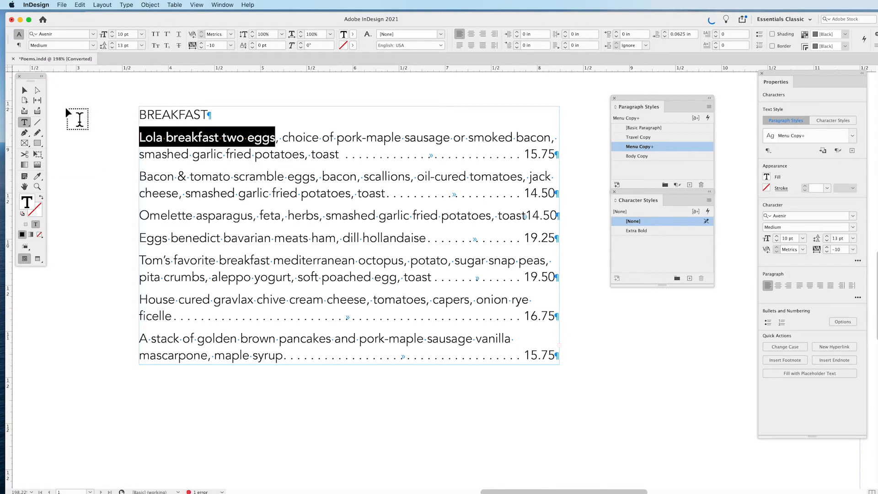
pyautogui.click(93, 45)
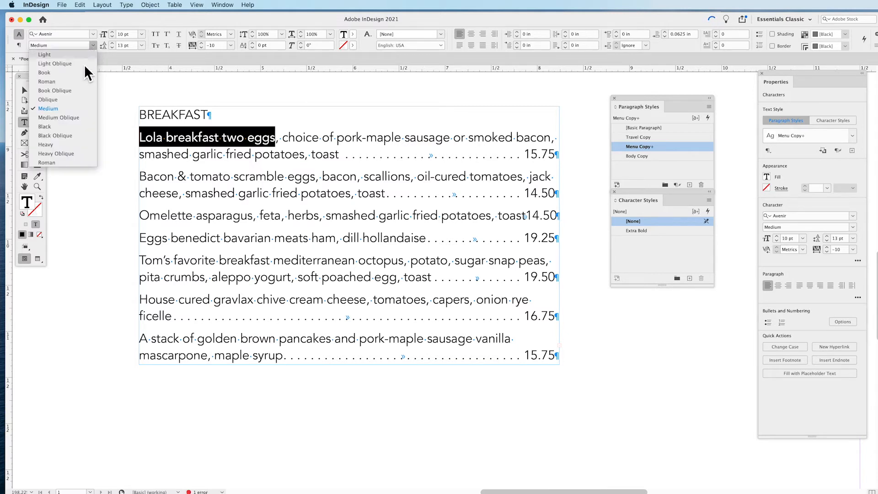
pyautogui.click(65, 128)
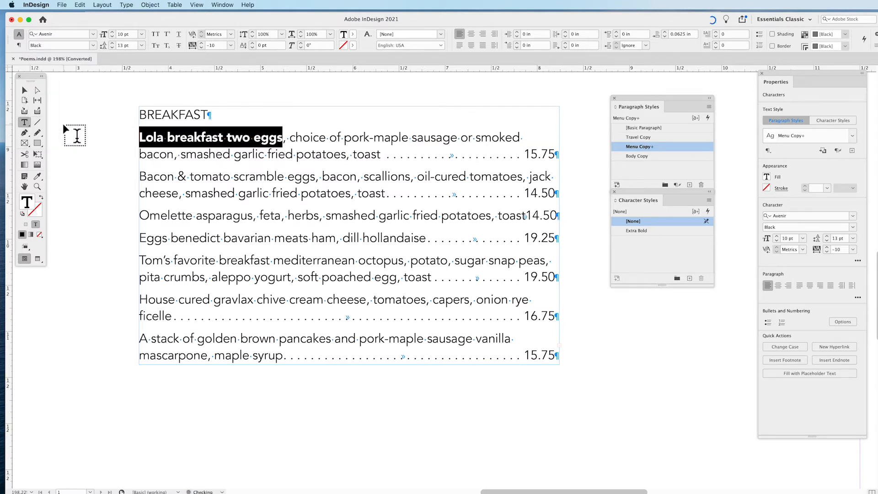
pyautogui.click(278, 178)
# Start a new character style from the bold words "Lola breakfast two eggs", named "Black Lead in for menu item".
pyautogui.moveTo(280, 139); pyautogui.dragTo(140, 136)
pyautogui.click(709, 201)
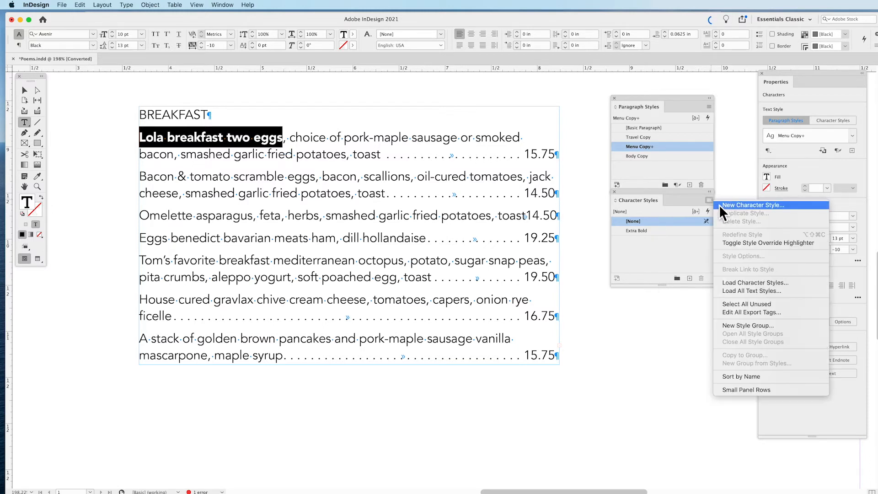
pyautogui.click(726, 206)
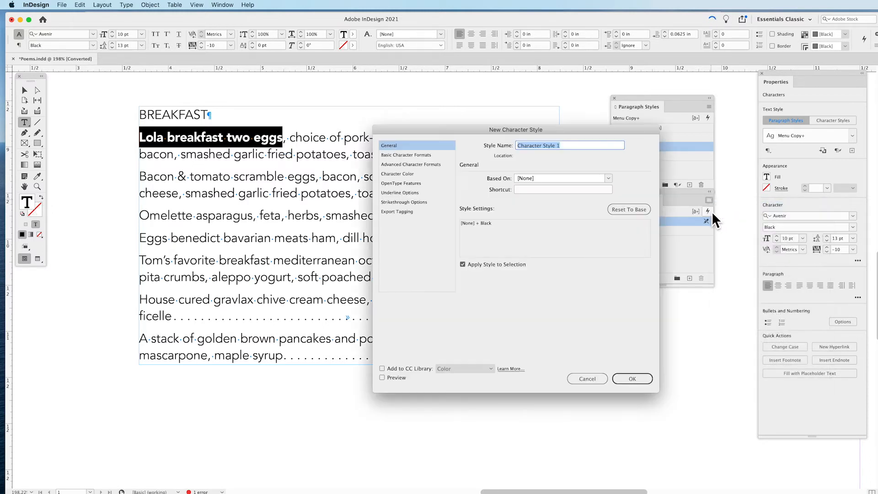
pyautogui.write('Black Lea')
pyautogui.write('d in')
pyautogui.write(' for er')
pyautogui.press('BackSpace')
pyautogui.press('BackSpace')
pyautogui.write('reci')
pyautogui.press('BackSpace')
pyautogui.press('BackSpace')
pyautogui.press('BackSpace')
pyautogui.write('menu item')
# Set the lead-in style's character color to [Black] at 80% tint and create the style.
pyautogui.click(432, 156)
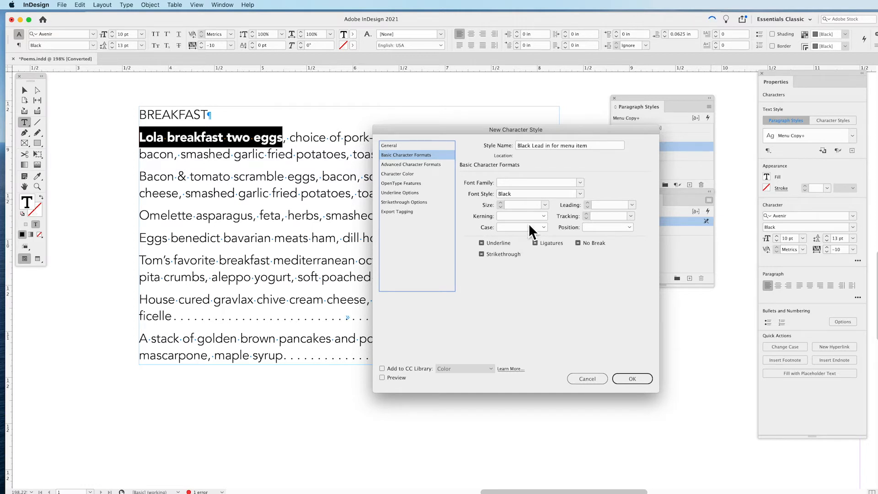
pyautogui.click(414, 174)
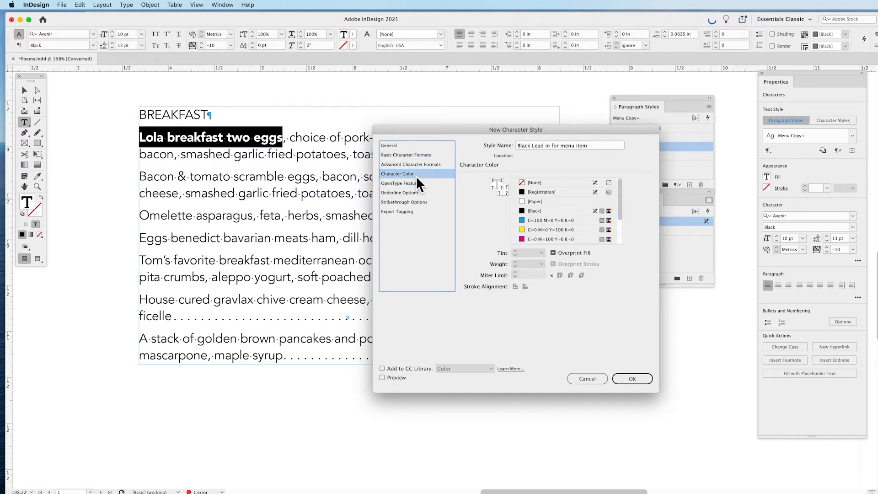
pyautogui.click(545, 211)
pyautogui.click(531, 255)
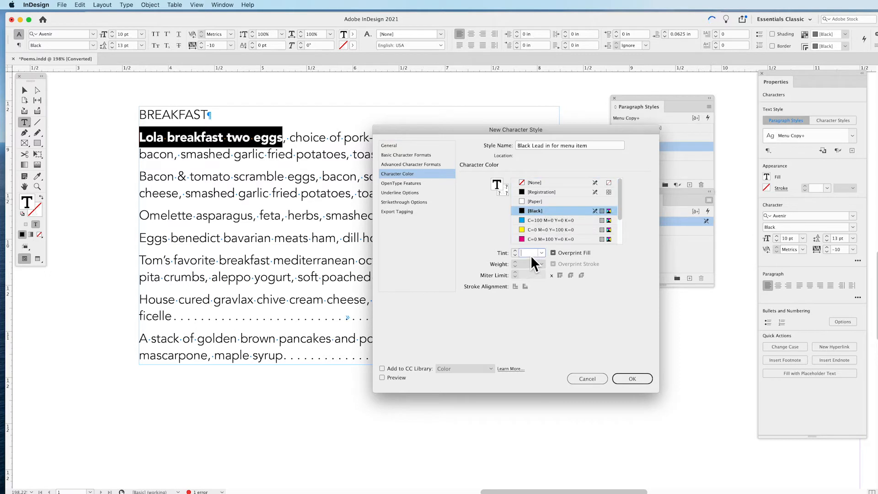
pyautogui.write('80')
pyautogui.press('Return')
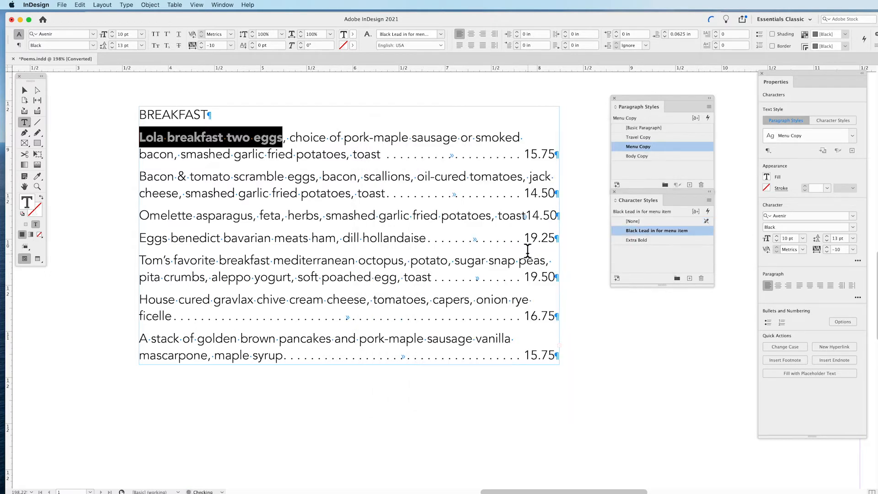
pyautogui.click(283, 178)
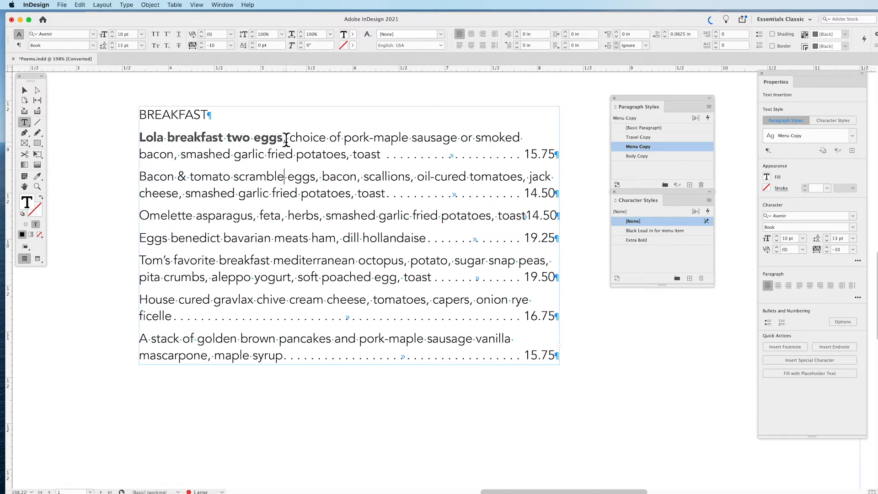
# Select the "Lola breakfast" item's price, try the Heavy font style on it, and settle on Black.
pyautogui.moveTo(291, 140); pyautogui.dragTo(554, 153)
pyautogui.click(176, 155)
pyautogui.write(',')
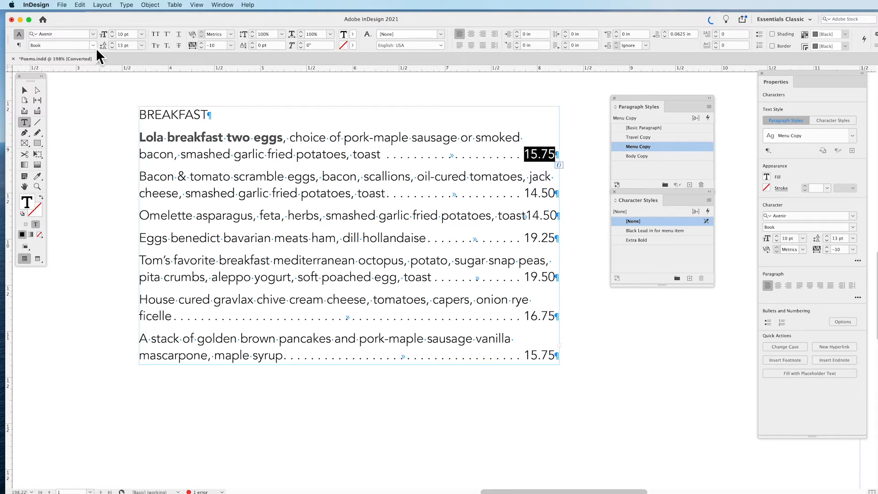
pyautogui.click(93, 46)
pyautogui.click(70, 144)
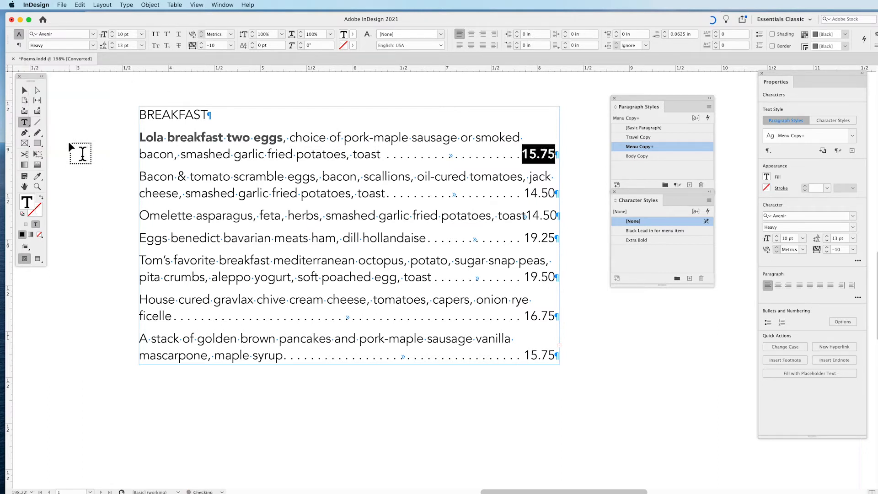
pyautogui.click(93, 45)
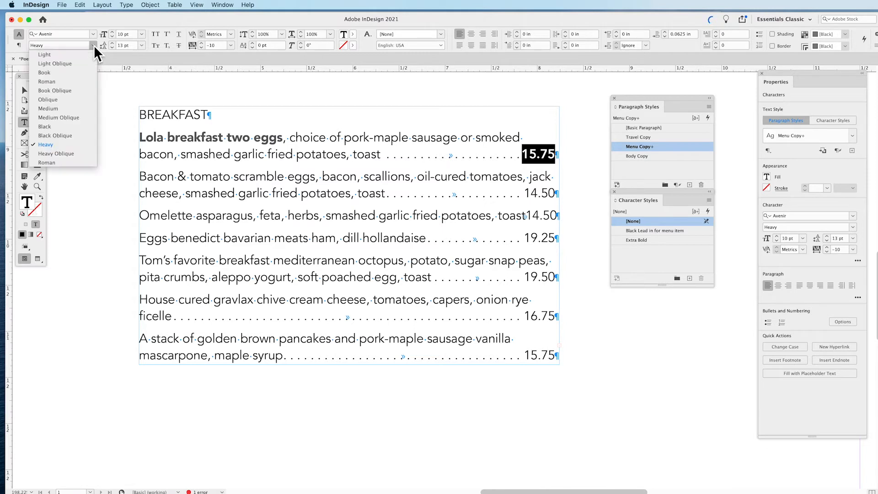
pyautogui.click(51, 130)
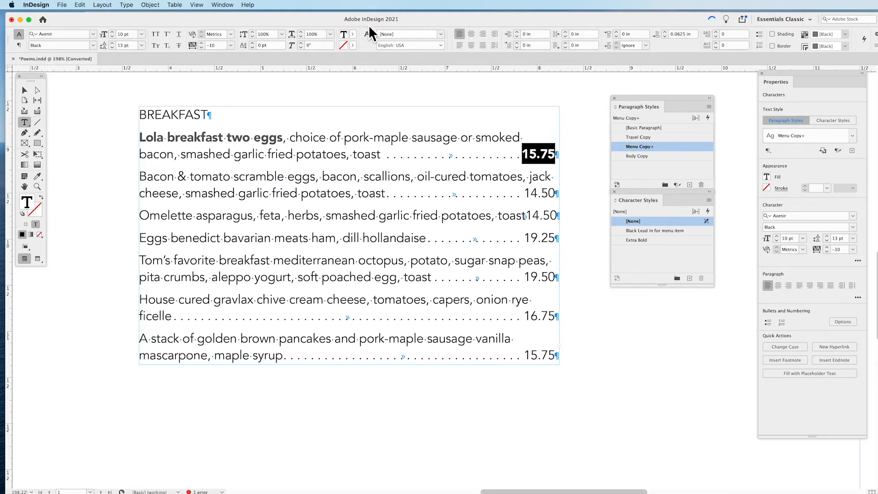
# Color the selected price with the red C=15 M=100 Y=100 K=0 swatch and set its size to 11 pt.
pyautogui.click(353, 35)
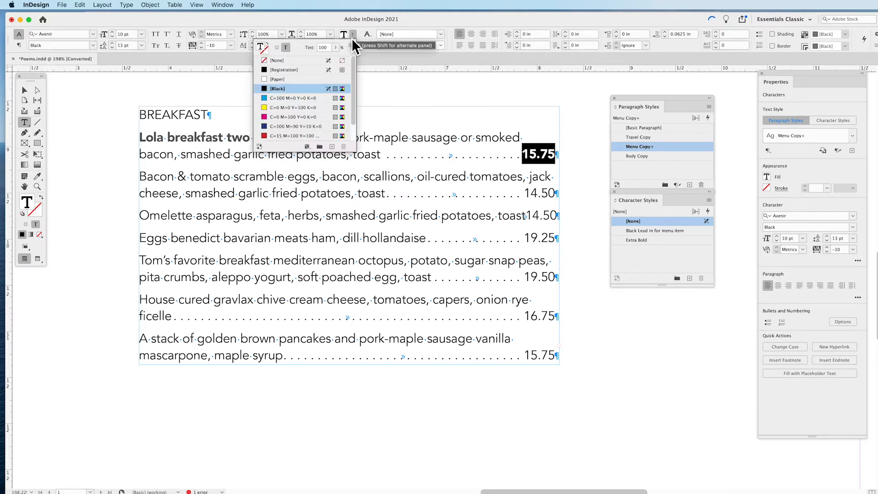
pyautogui.click(284, 140)
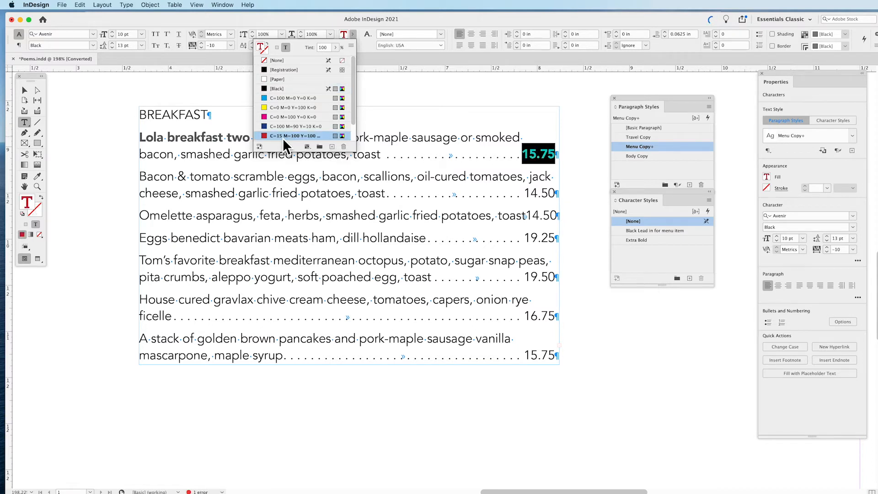
pyautogui.click(336, 23)
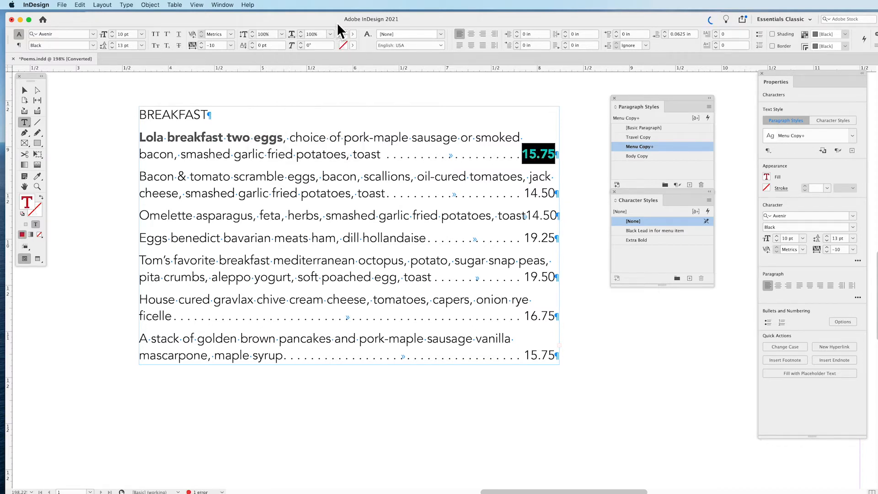
pyautogui.click(115, 33)
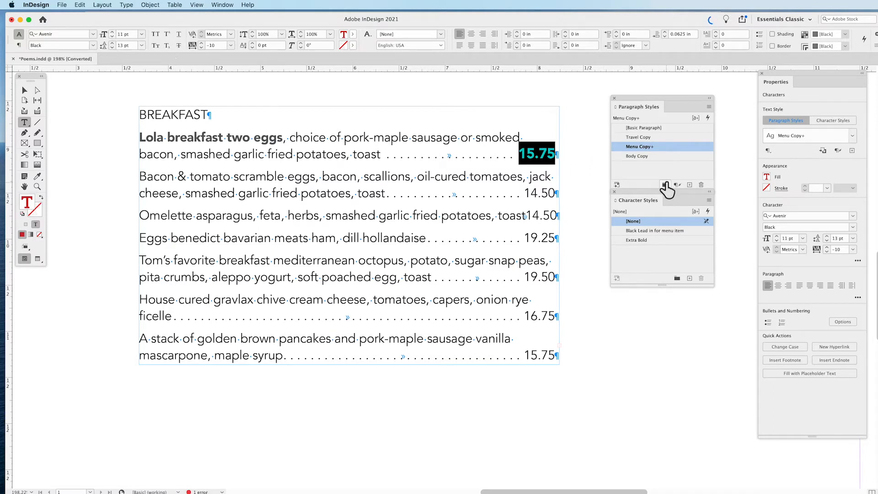
# Create a character style named "Bold red price" from the selected price, checking its basic formats and color settings.
pyautogui.click(709, 200)
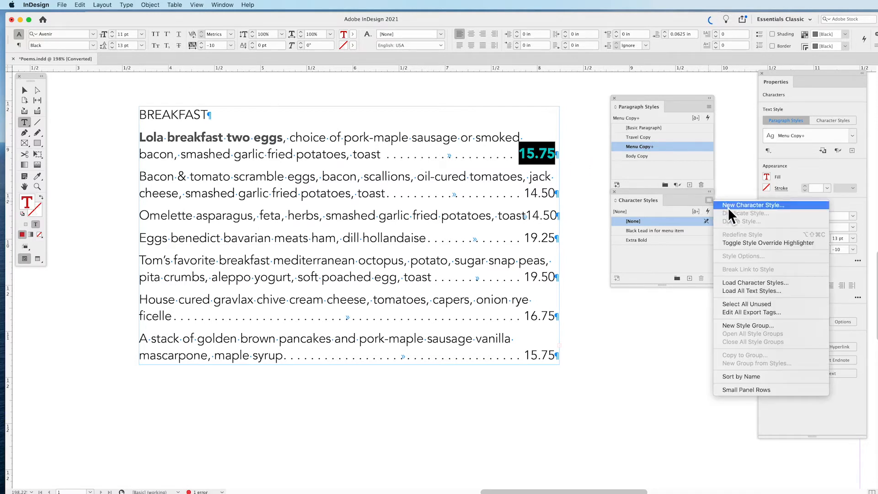
pyautogui.click(729, 209)
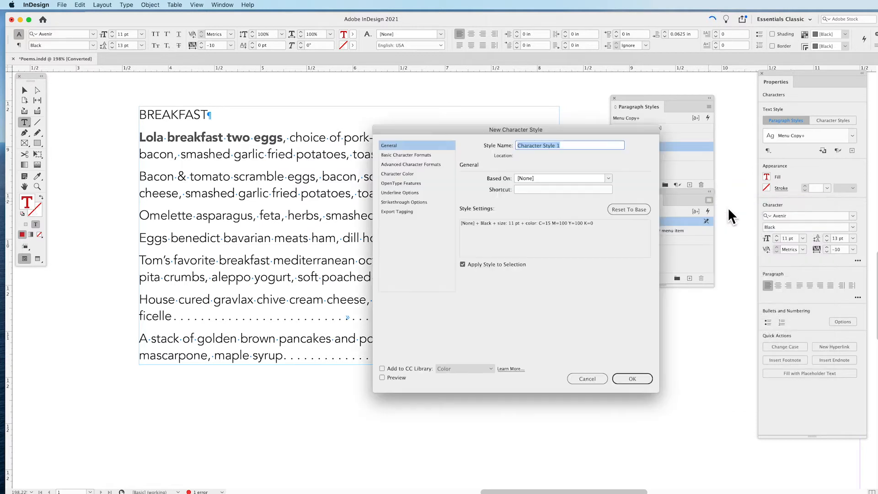
pyautogui.write('Bold red price')
pyautogui.click(436, 155)
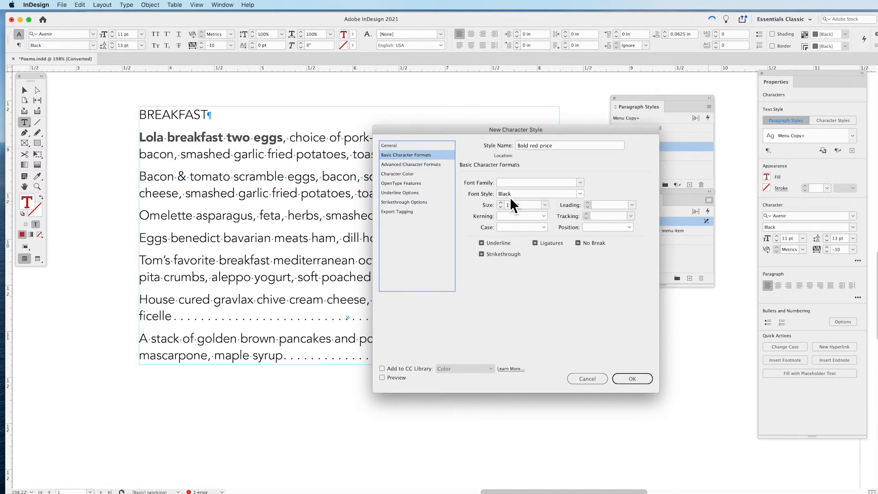
pyautogui.click(402, 175)
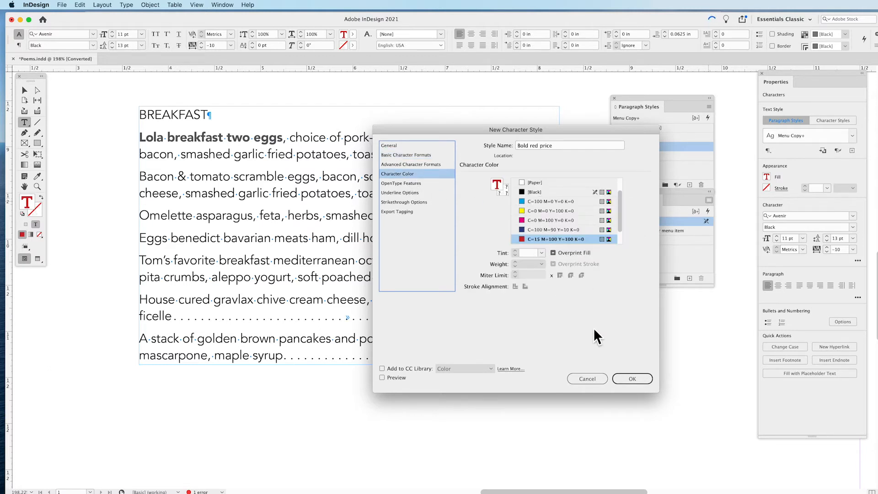
pyautogui.click(630, 377)
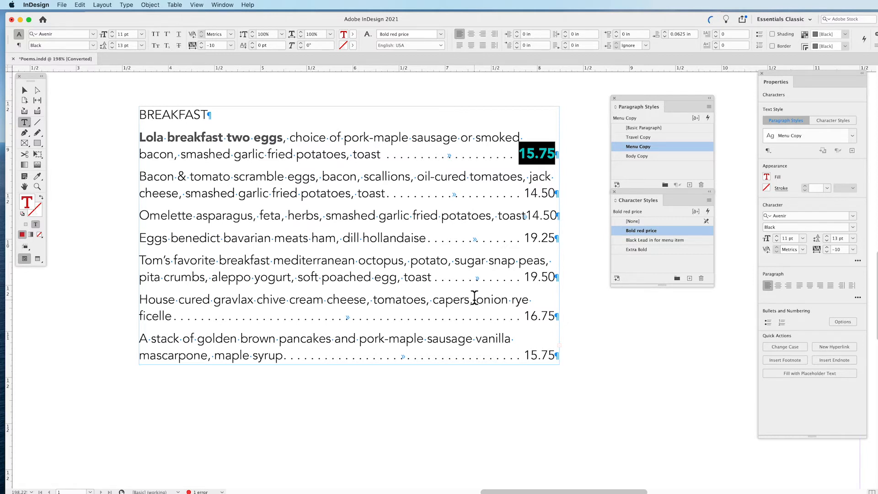
# Examine the plain description text between the bold lead-in and the red price of the "Lola breakfast" item.
pyautogui.click(338, 136)
pyautogui.moveTo(311, 137); pyautogui.dragTo(479, 145)
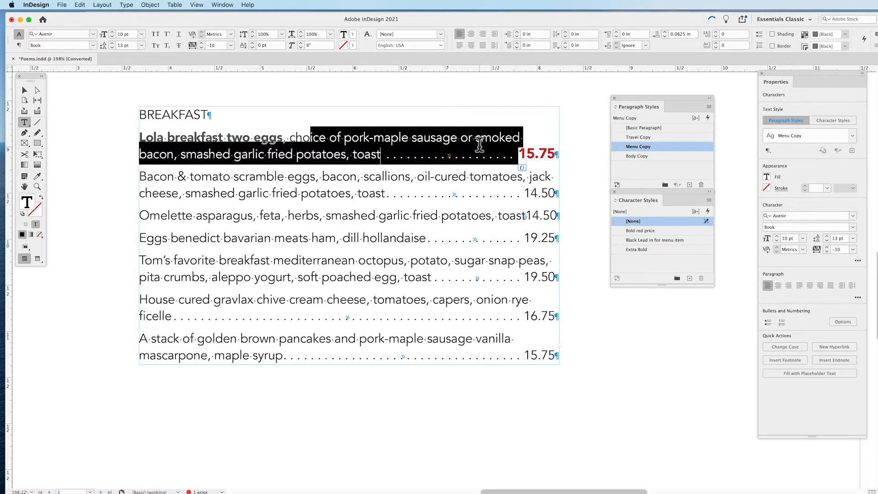
pyautogui.click(355, 150)
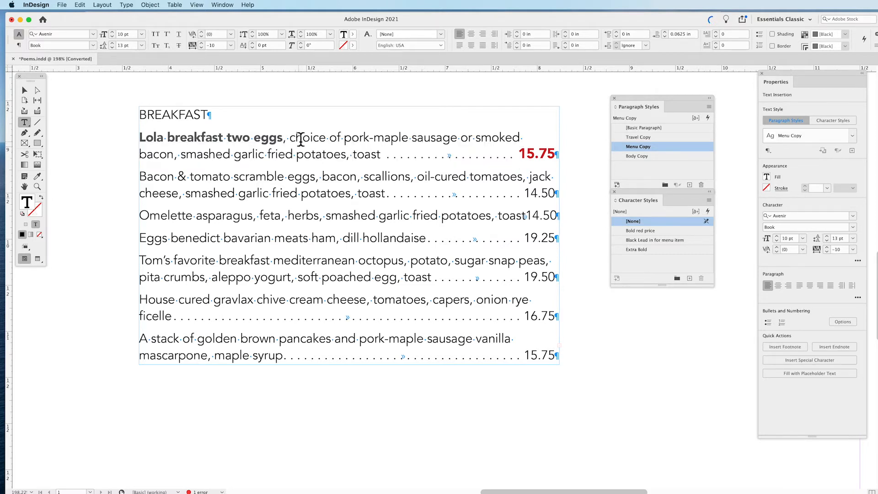
# Open the Menu Copy paragraph style's Drop Caps and Nested Styles settings and add a new nested style.
pyautogui.moveTo(517, 154); pyautogui.dragTo(557, 154)
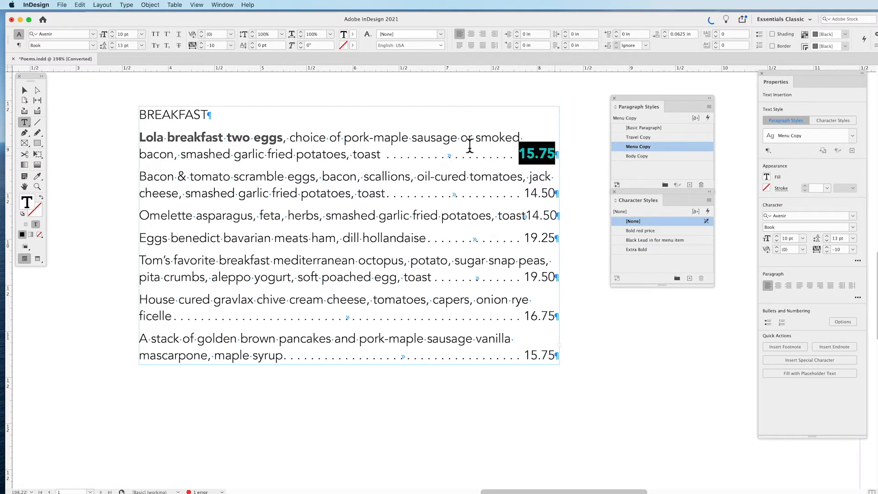
pyautogui.moveTo(279, 137); pyautogui.dragTo(236, 143)
pyautogui.click(341, 154)
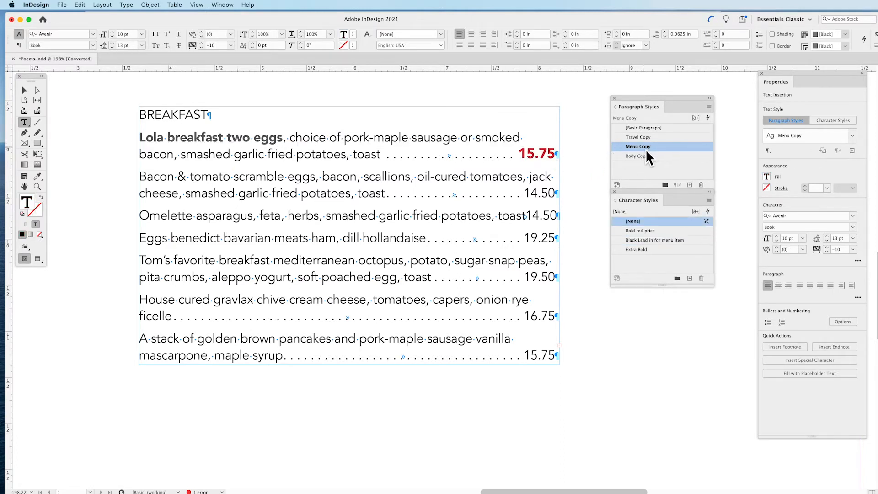
pyautogui.rightClick(670, 147)
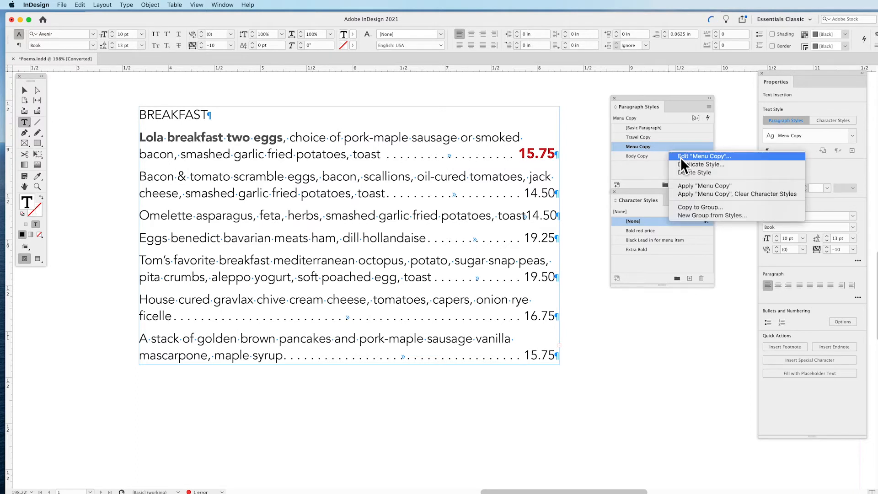
pyautogui.click(681, 157)
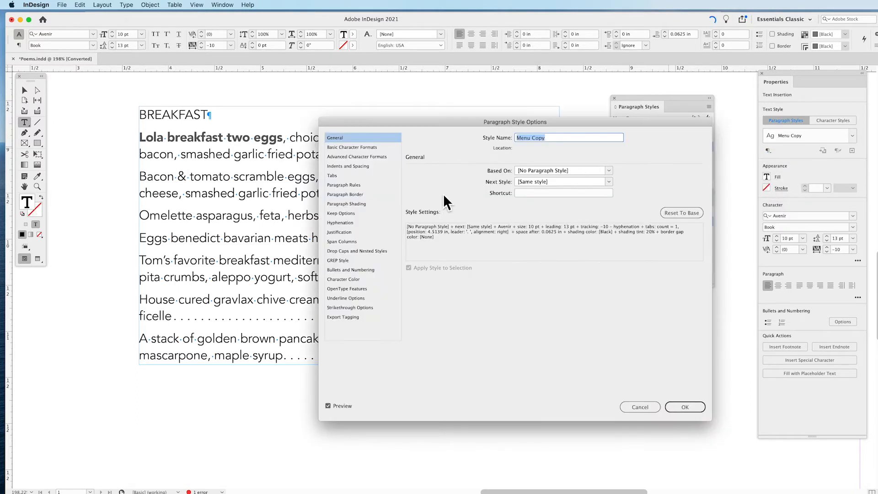
pyautogui.click(367, 252)
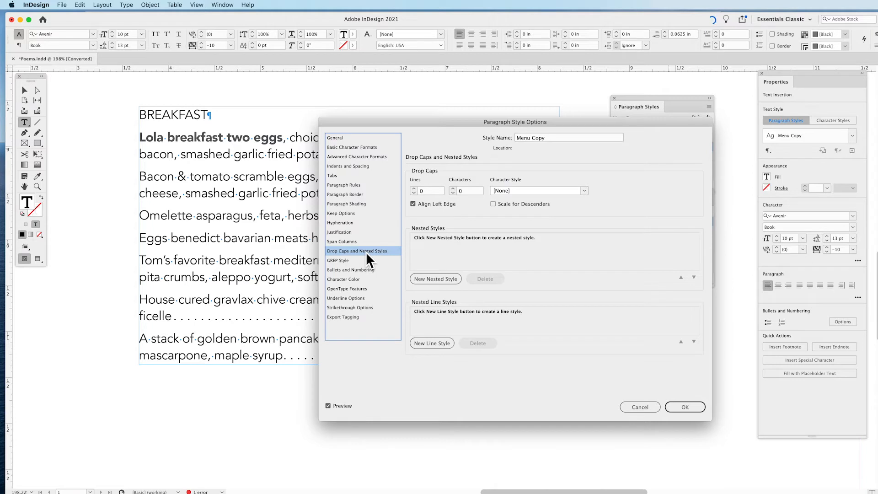
pyautogui.click(447, 278)
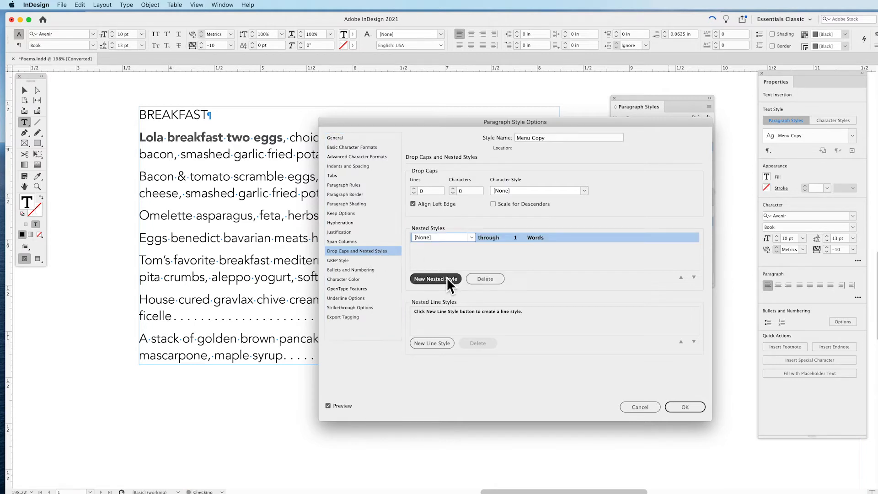
# Assign the "Black Lead in for menu item" character style to the new nested style, through 1 Words.
pyautogui.moveTo(418, 126); pyautogui.dragTo(445, 106)
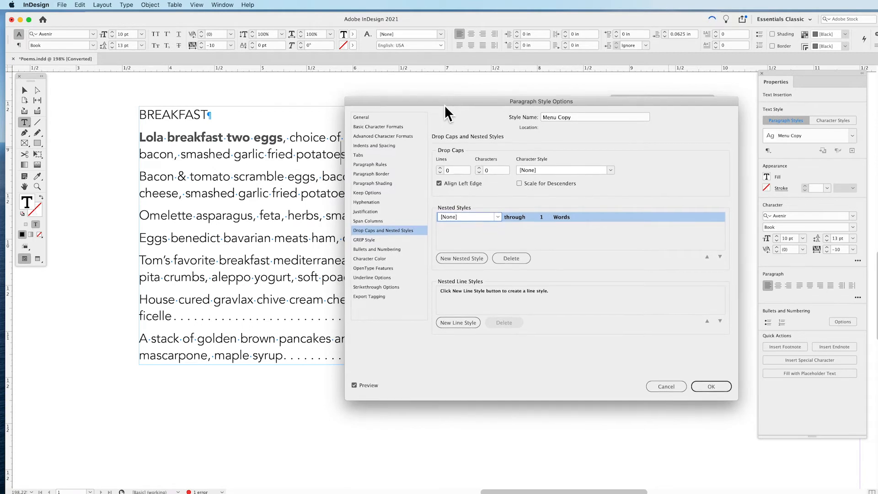
pyautogui.click(501, 221)
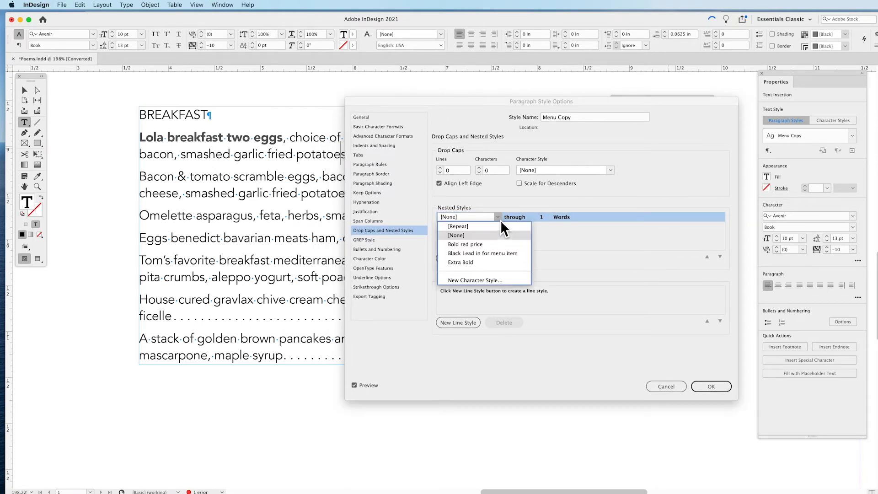
pyautogui.click(499, 256)
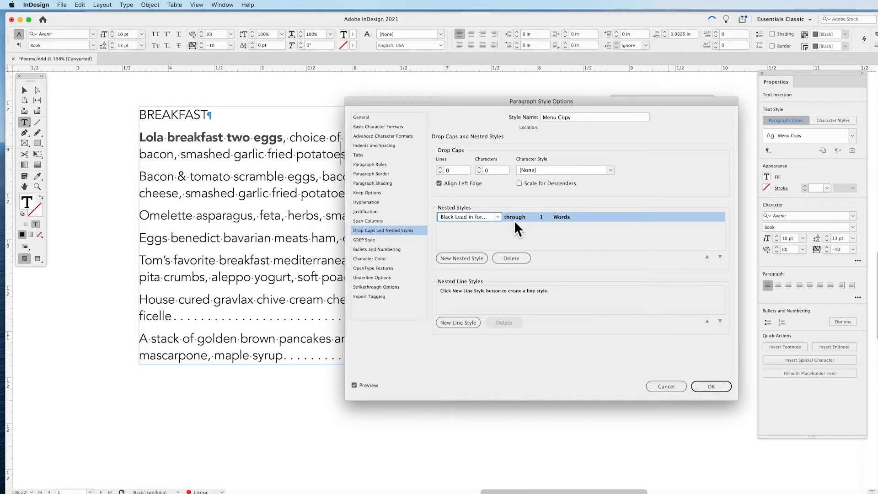
pyautogui.click(542, 229)
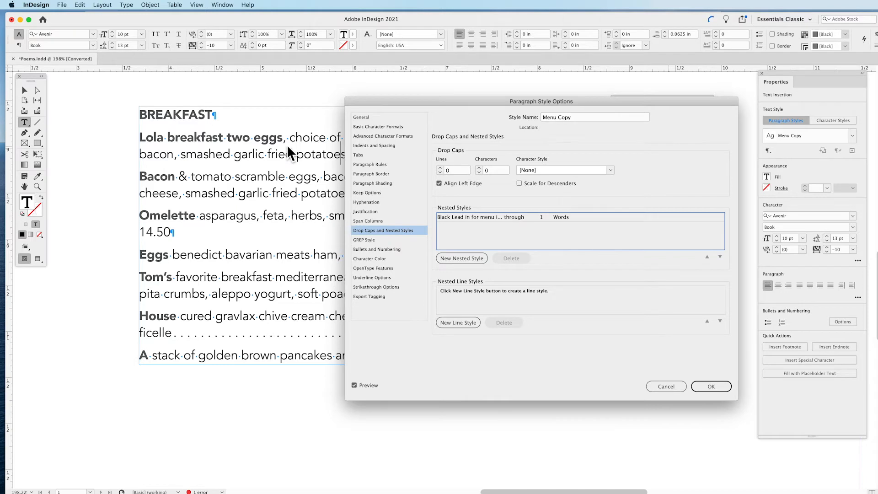
# Make the lead-in nested style run up to 1 comma, and reposition the options dialog so the "Lola breakfast" item is uncovered.
pyautogui.click(559, 218)
pyautogui.click(525, 218)
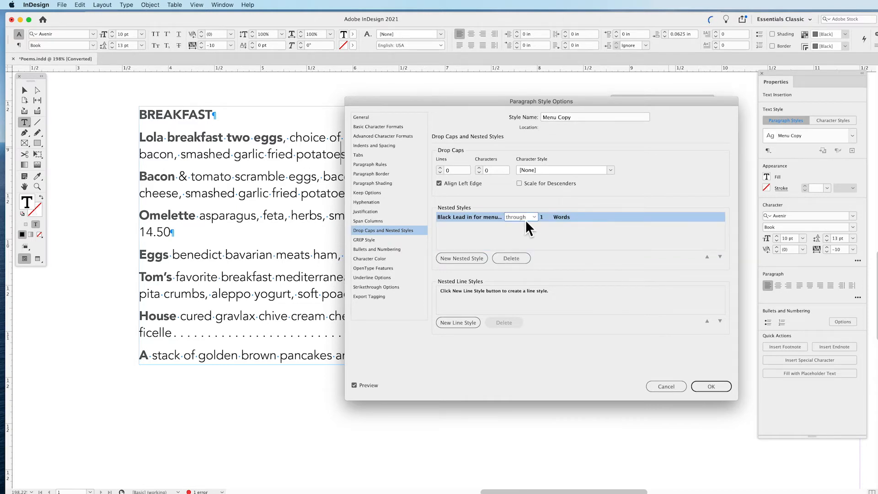
pyautogui.click(533, 218)
pyautogui.click(531, 233)
pyautogui.click(579, 219)
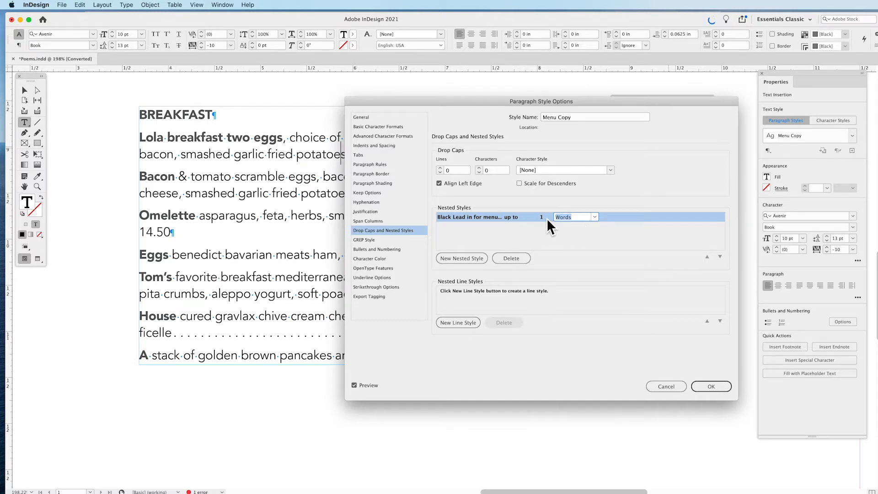
pyautogui.write(',')
pyautogui.click(514, 237)
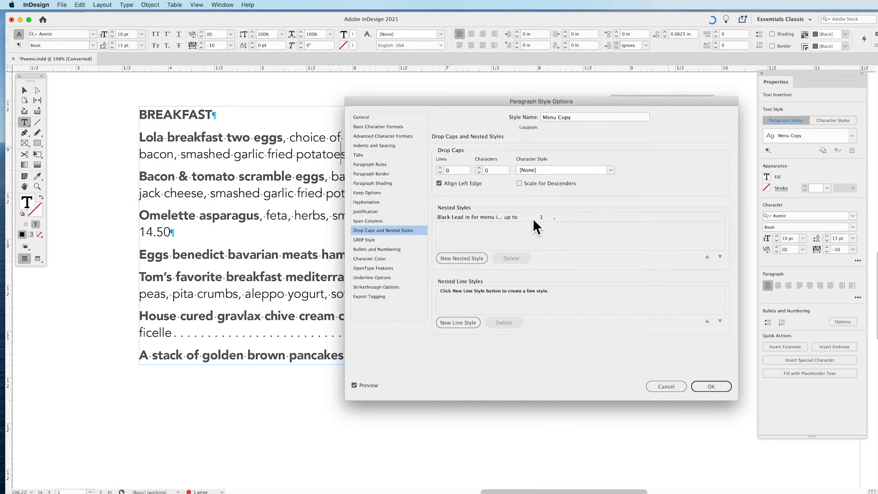
pyautogui.click(515, 218)
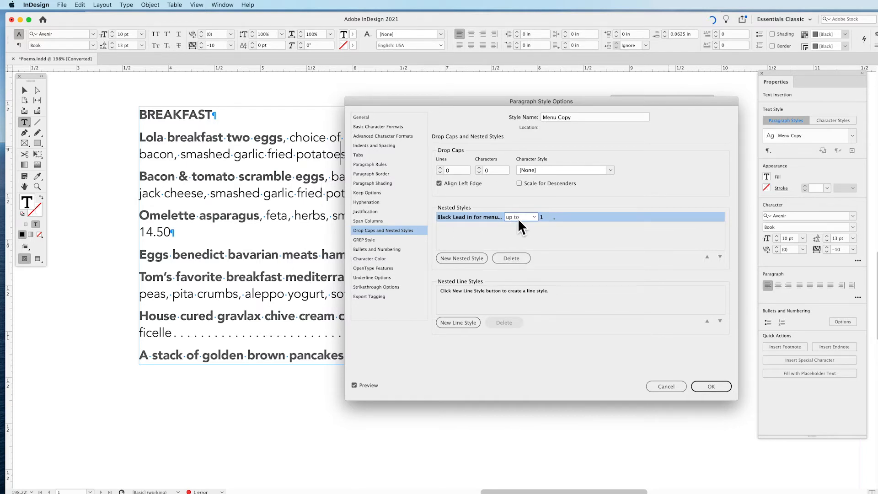
pyautogui.moveTo(473, 101); pyautogui.dragTo(322, 178)
pyautogui.click(561, 229)
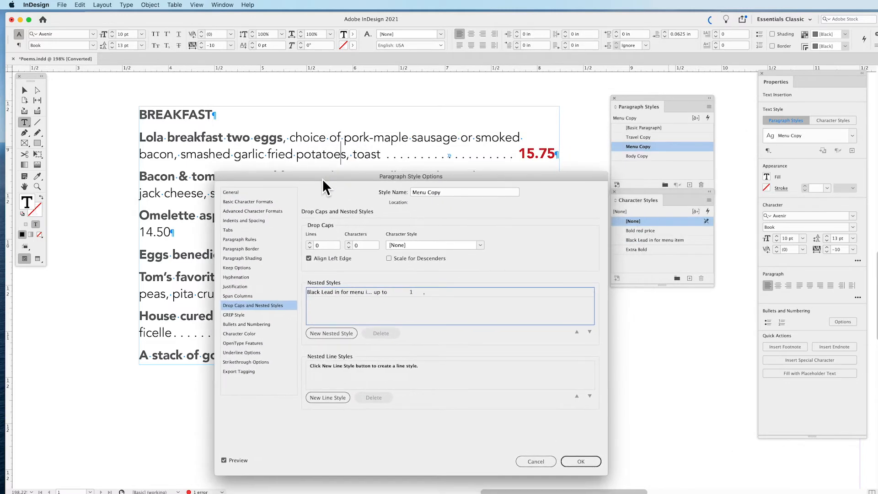
# Add a second nested style with [None] as its character style for the plain menu description.
pyautogui.click(332, 332)
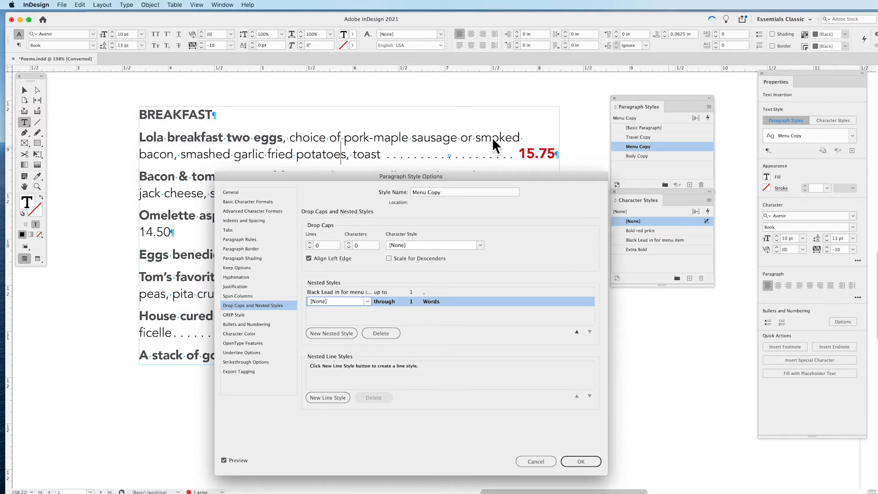
pyautogui.click(344, 305)
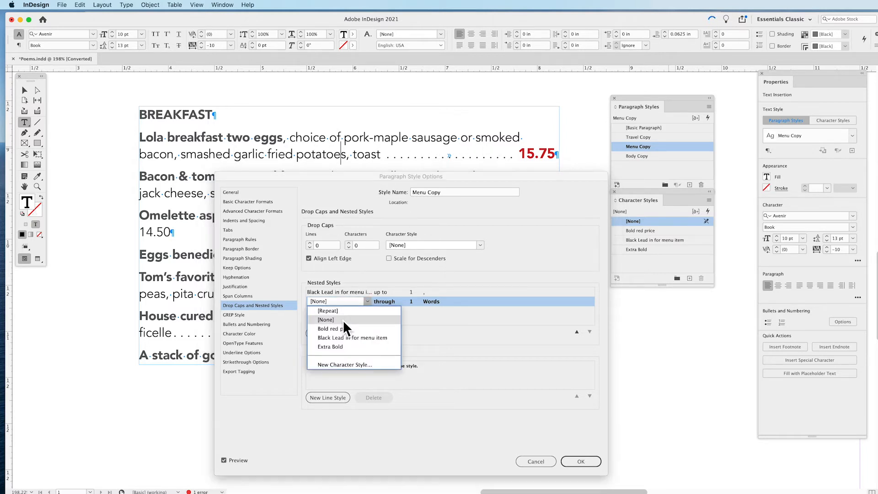
pyautogui.click(343, 320)
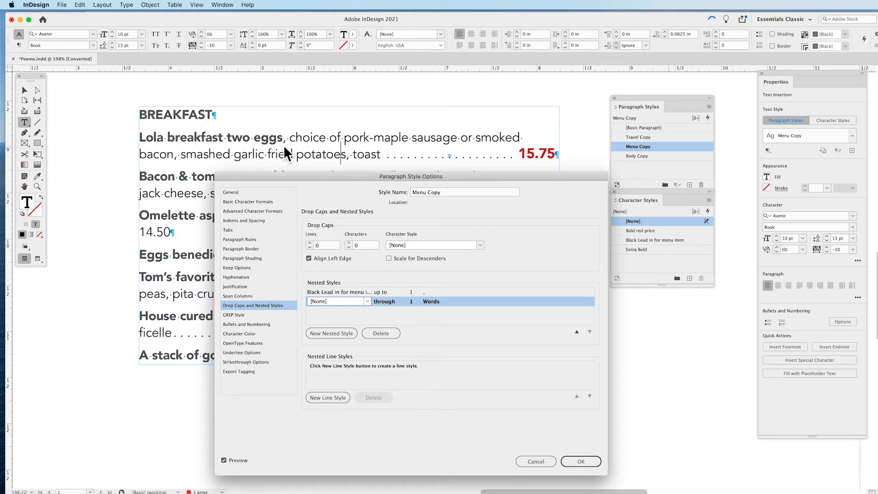
pyautogui.click(330, 304)
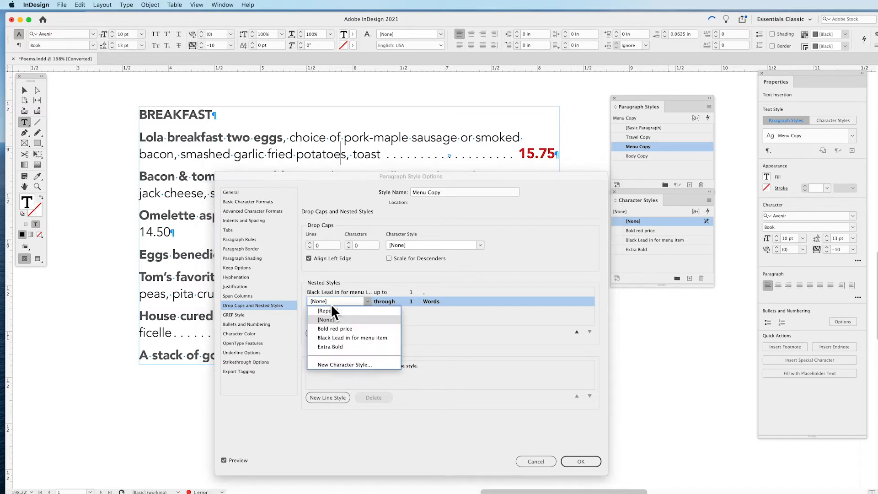
pyautogui.click(339, 320)
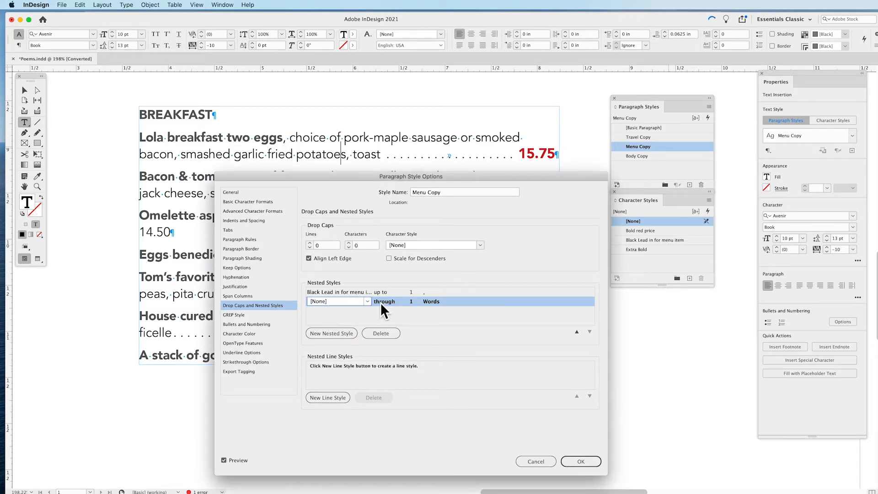
# Set the [None] nested style to run through 1 Tab Characters.
pyautogui.click(412, 304)
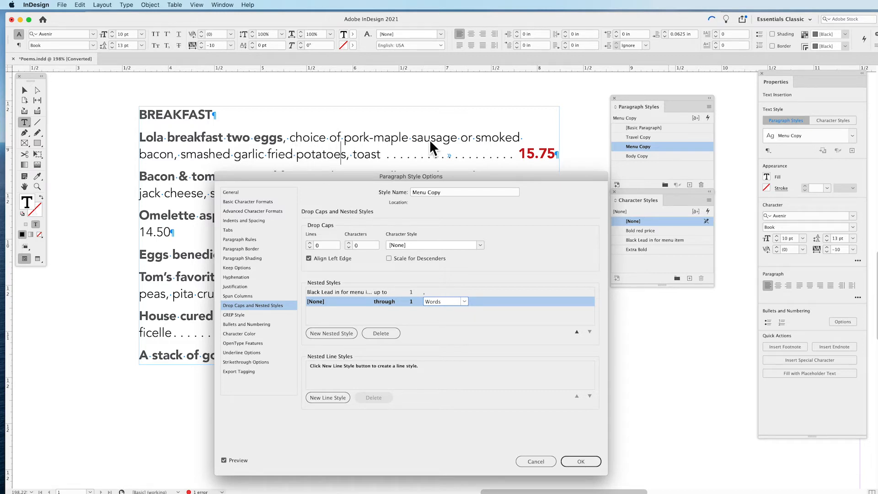
pyautogui.click(386, 302)
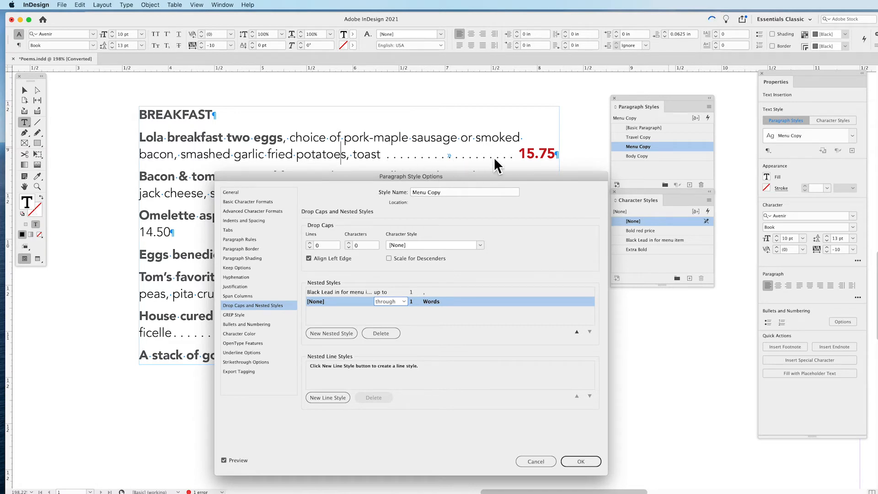
pyautogui.click(430, 301)
pyautogui.click(465, 301)
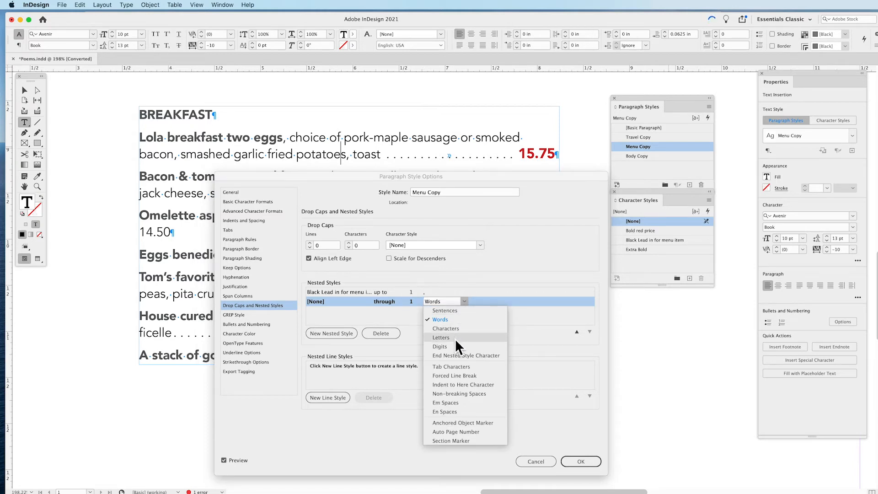
pyautogui.click(462, 366)
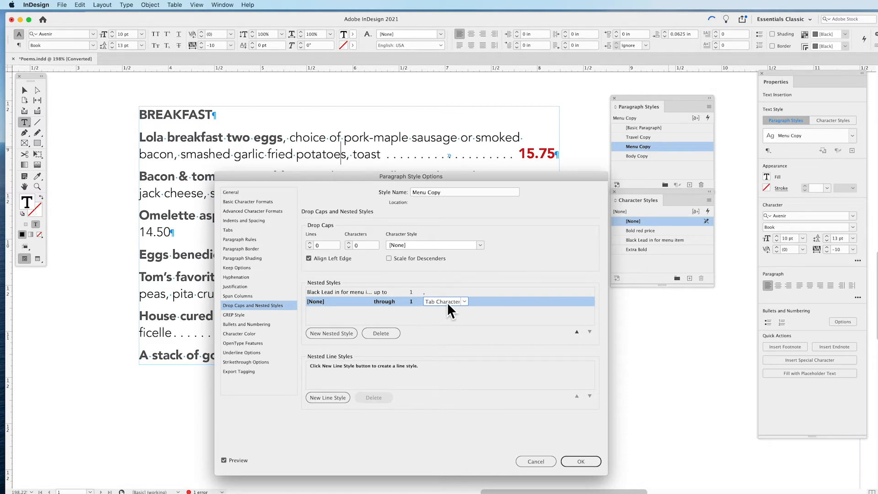
pyautogui.click(481, 308)
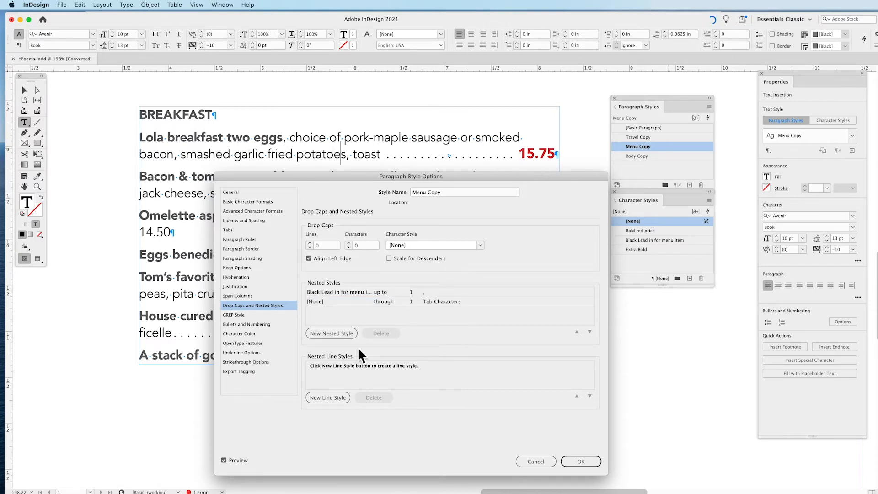
# Add a third nested style applying "Bold red price" through 1 Sentences.
pyautogui.click(333, 334)
pyautogui.click(368, 311)
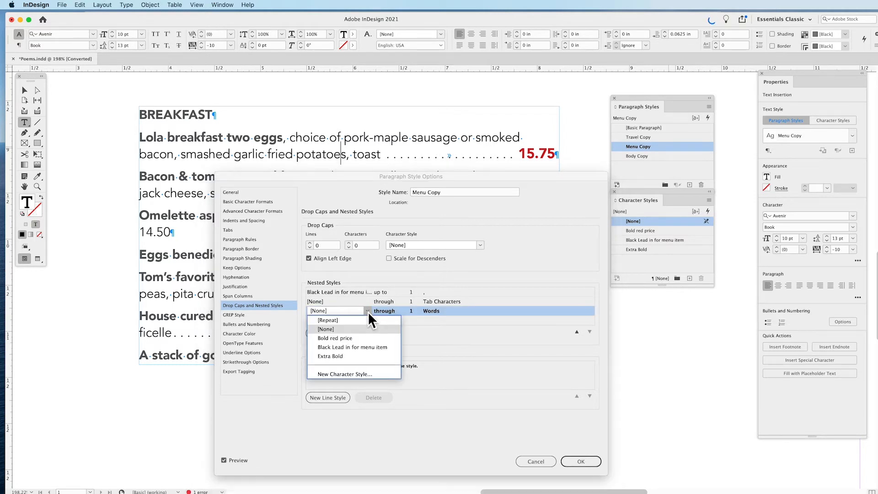
pyautogui.click(352, 339)
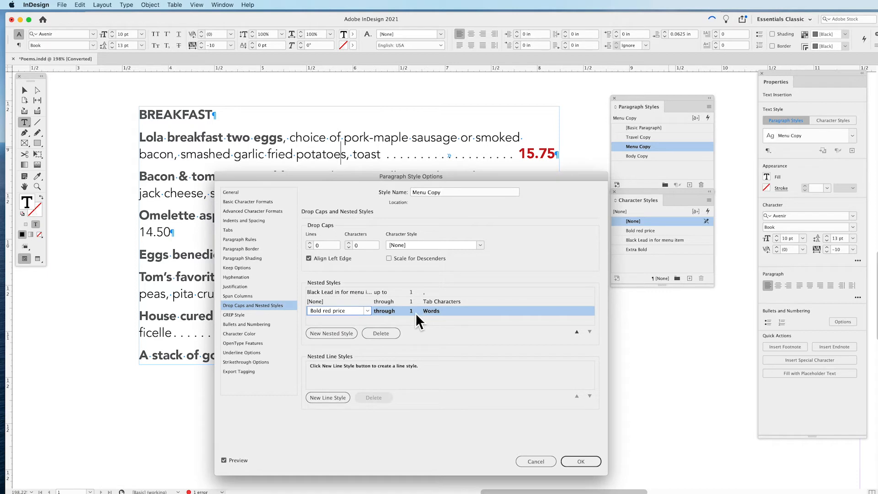
pyautogui.click(440, 315)
pyautogui.click(463, 311)
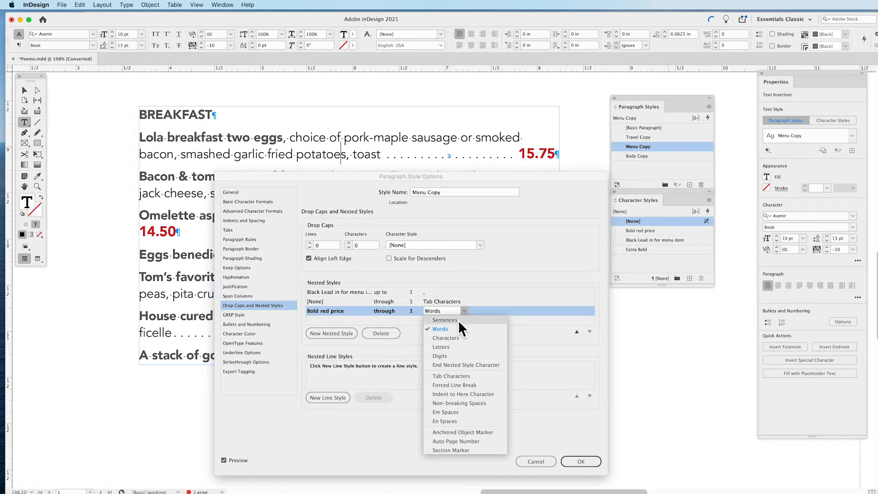
pyautogui.click(458, 320)
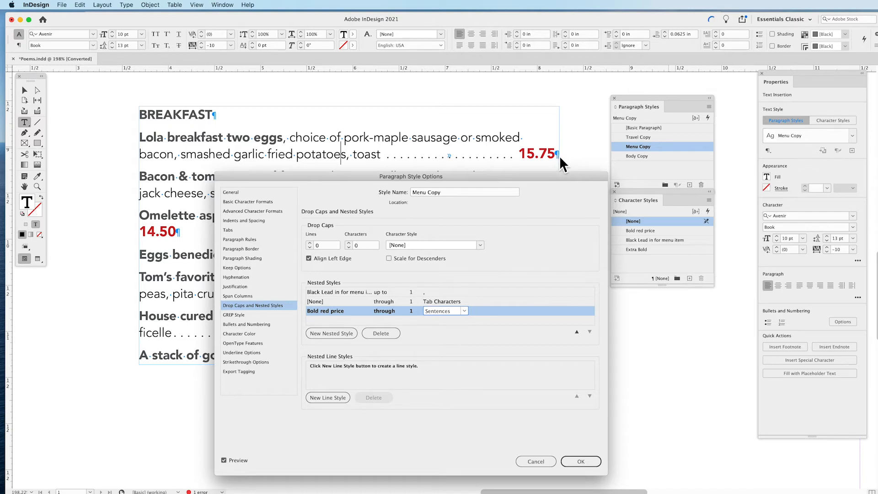
pyautogui.click(445, 321)
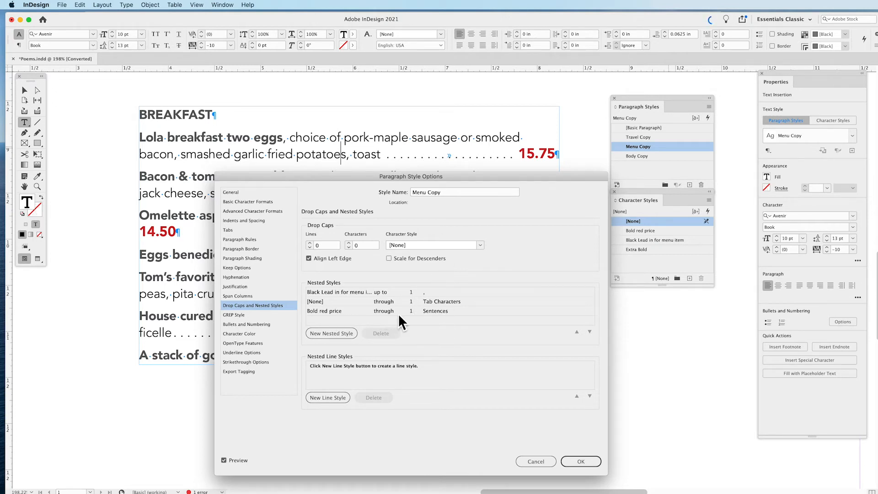
# Review the end-point options for the "Bold red price" nested style, keep Sentences, and apply the Menu Copy style changes.
pyautogui.click(437, 312)
pyautogui.click(464, 312)
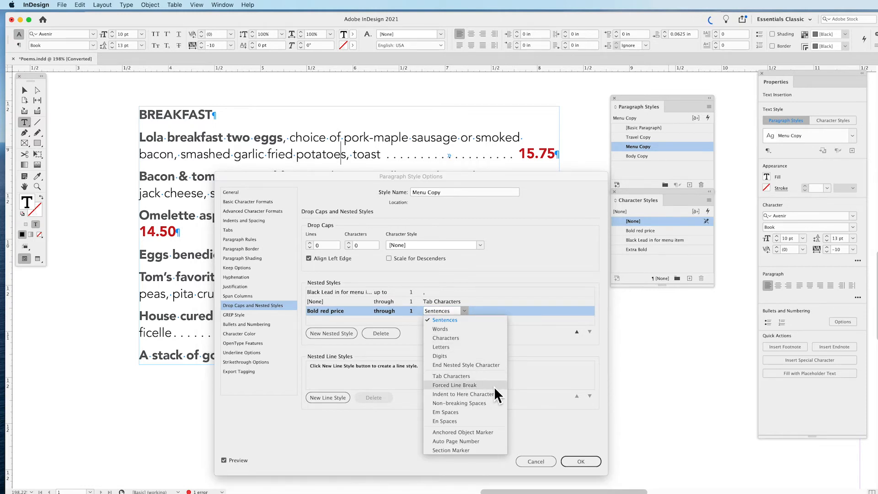
pyautogui.click(473, 320)
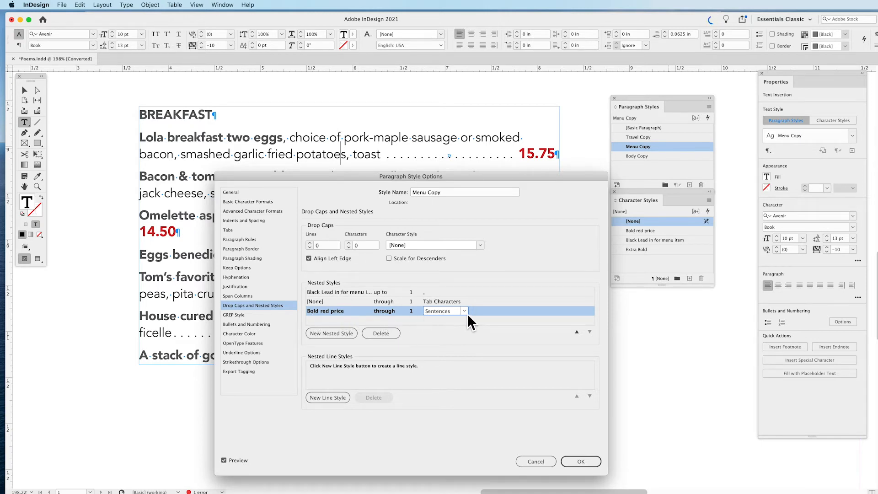
pyautogui.click(574, 462)
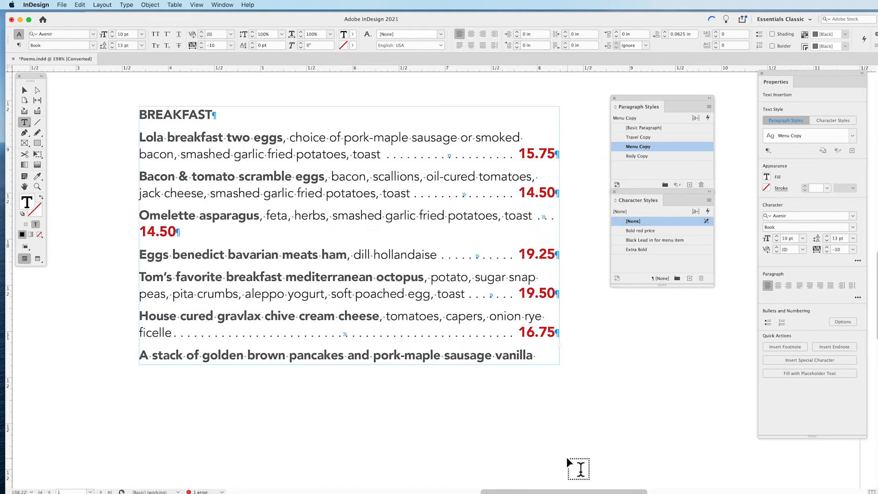
# Extend the menu text frame downward to fit more items, and insert a comma after "pancakes" in the golden brown pancakes item.
pyautogui.click(24, 90)
pyautogui.moveTo(349, 366); pyautogui.dragTo(350, 426)
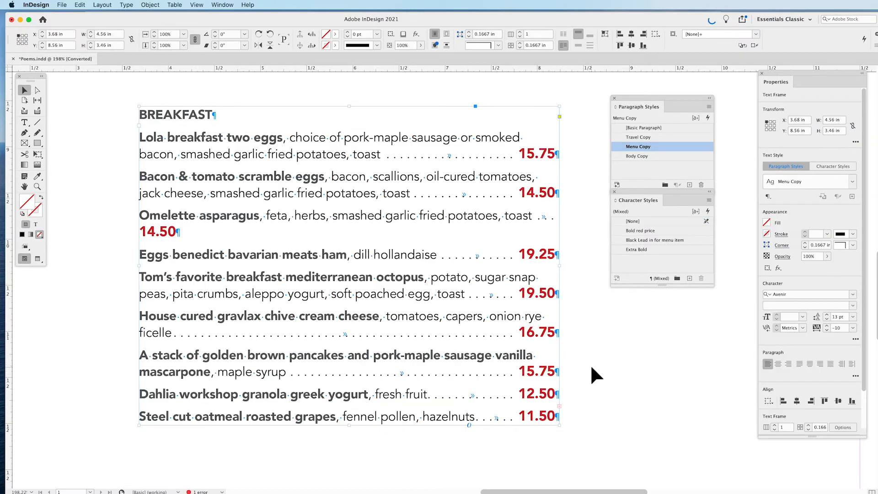
pyautogui.doubleClick(252, 372)
pyautogui.moveTo(141, 354); pyautogui.dragTo(212, 373)
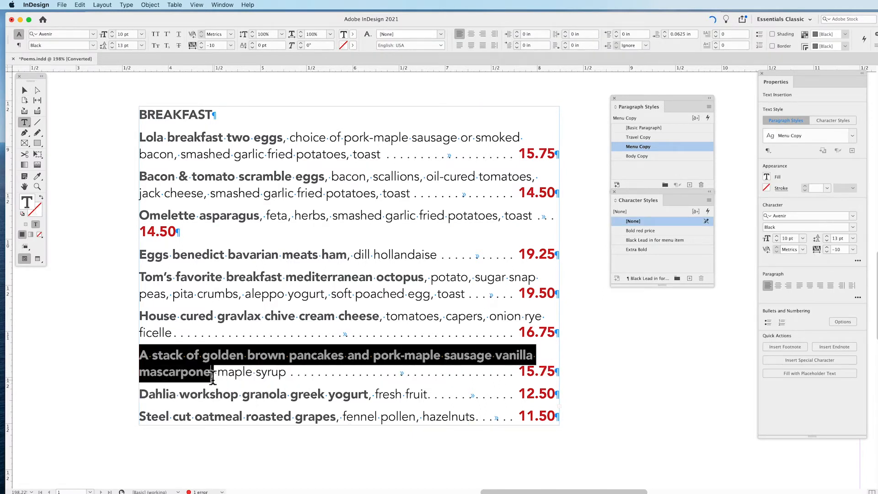
pyautogui.click(211, 373)
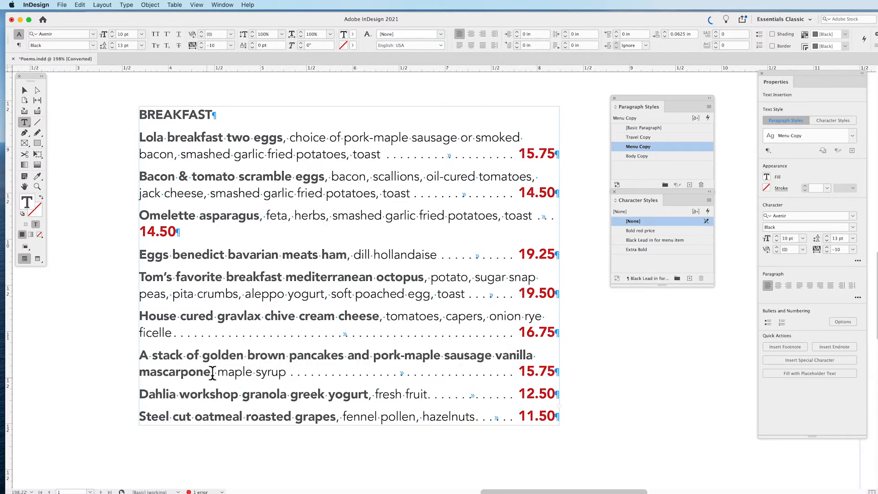
pyautogui.click(344, 355)
pyautogui.write(',')
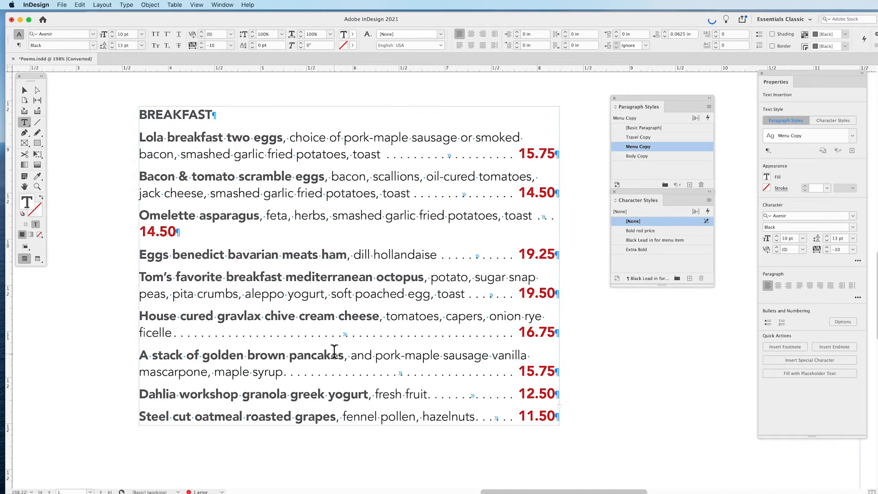
# Insert forced line breaks before "oil-cured" and before "garlic" in the "Bacon & tomato scramble eggs" description.
pyautogui.click(438, 178)
pyautogui.hotkey('shift', 'Return')
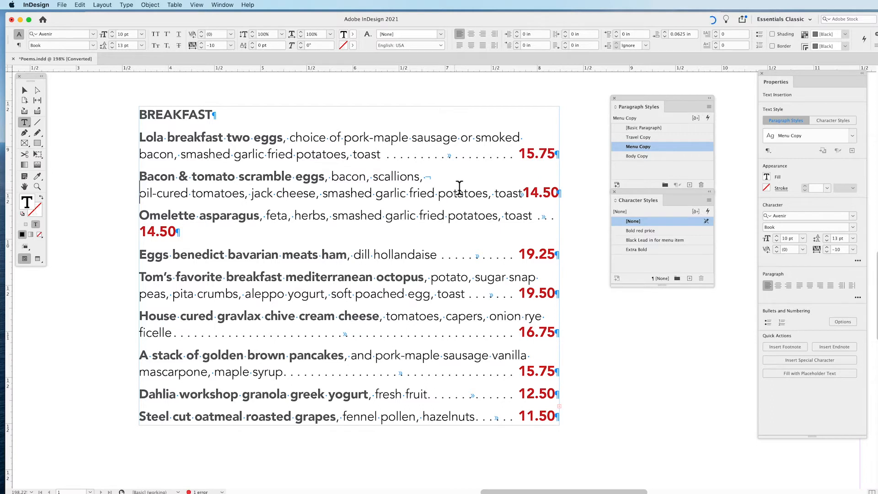
pyautogui.click(375, 193)
pyautogui.hotkey('shift', 'Return')
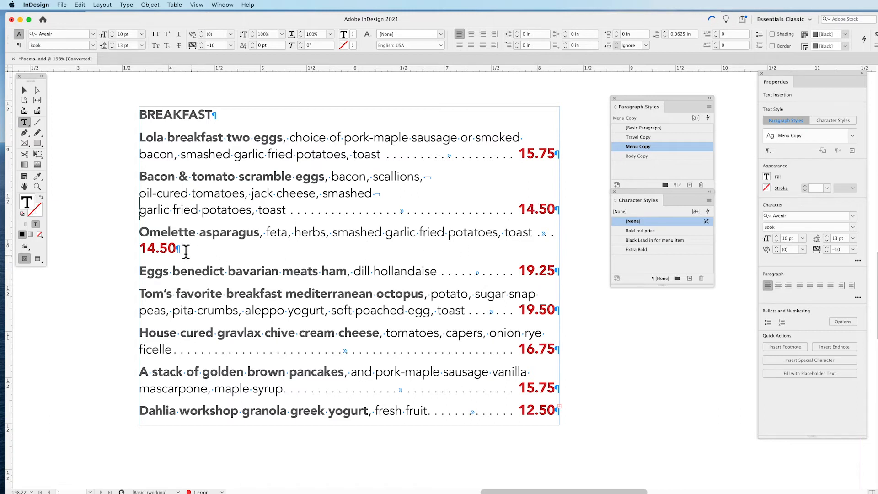
# Try a forced line break before "toast" in the Omelette asparagus item, and undo it.
pyautogui.moveTo(145, 230); pyautogui.dragTo(183, 247)
pyautogui.click(229, 251)
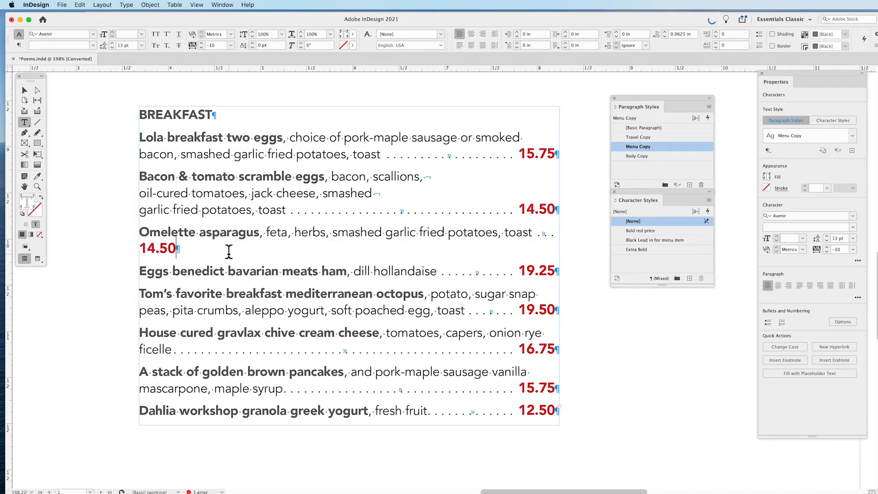
pyautogui.moveTo(277, 232); pyautogui.dragTo(479, 227)
pyautogui.moveTo(538, 232); pyautogui.dragTo(551, 231)
pyautogui.click(547, 231)
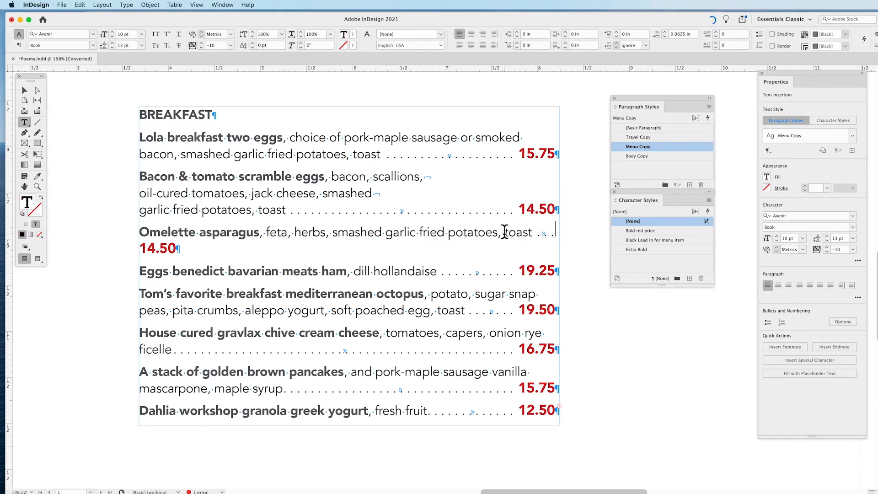
pyautogui.hotkey('shift', 'Return')
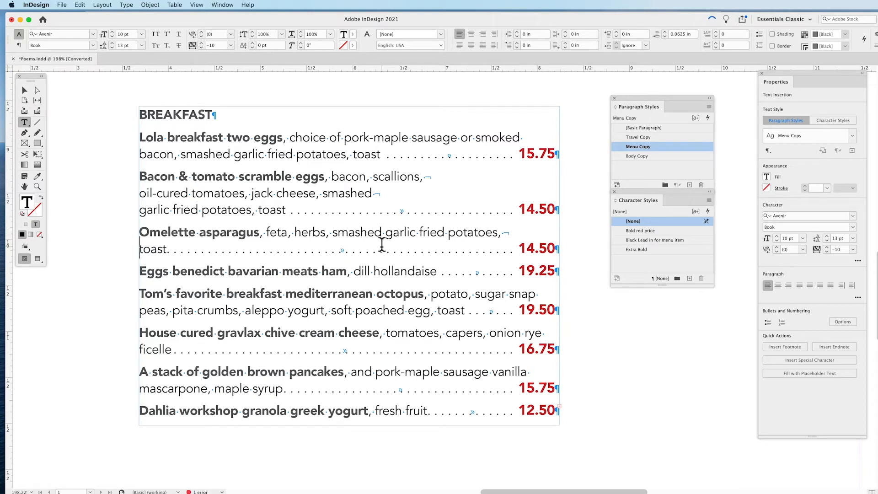
pyautogui.press('super+z')
# Insert forced line breaks before "garlic" in the omelette item and before "sugar" and "soft" in the octopus item.
pyautogui.click(385, 232)
pyautogui.hotkey('shift', 'Return')
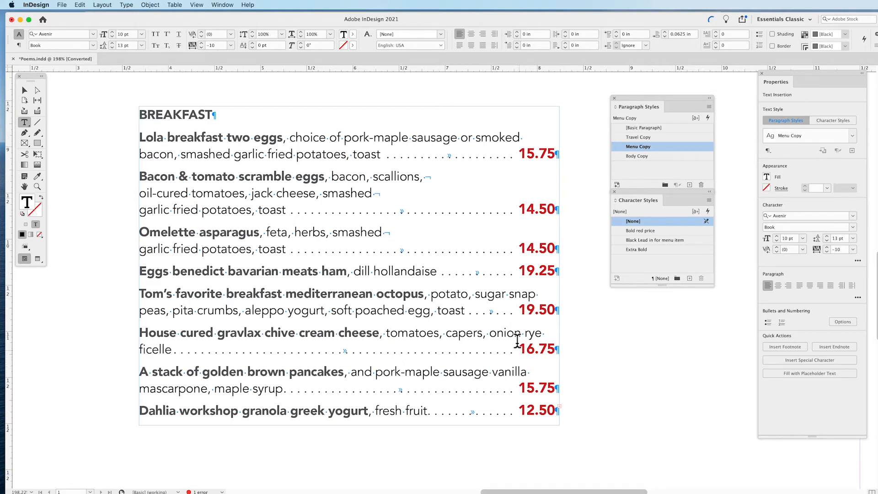
pyautogui.click(475, 294)
pyautogui.hotkey('shift', 'Return')
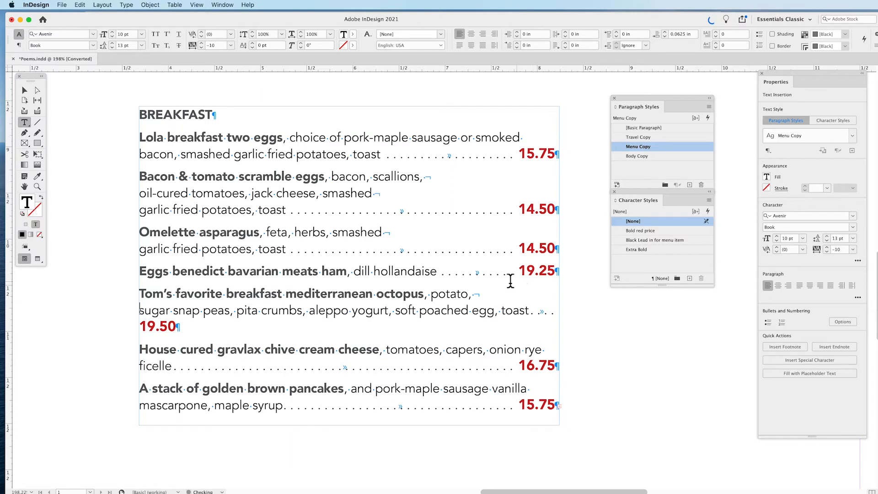
pyautogui.click(395, 311)
pyautogui.hotkey('shift', 'Return')
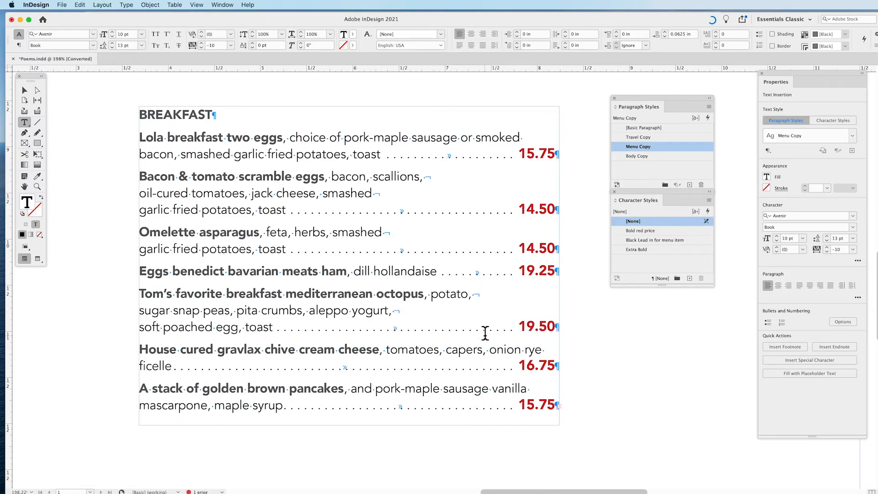
pyautogui.click(504, 360)
pyautogui.hotkey('shift', 'Return')
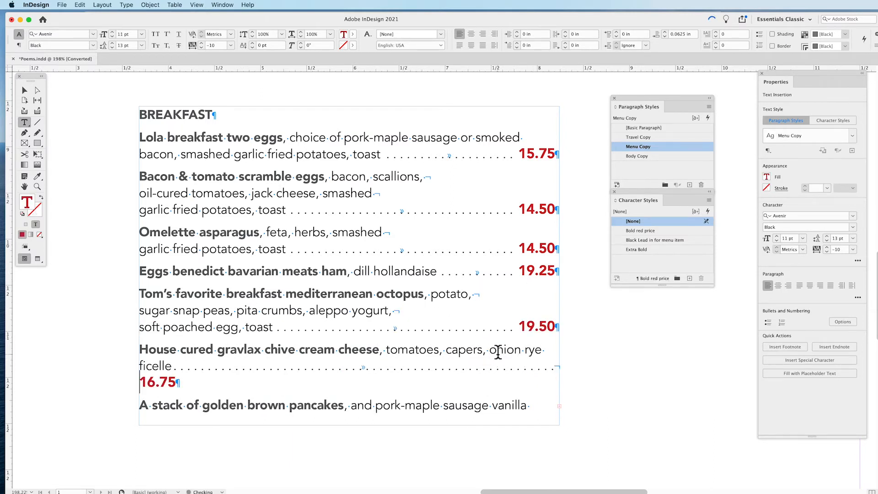
pyautogui.press('BackSpace')
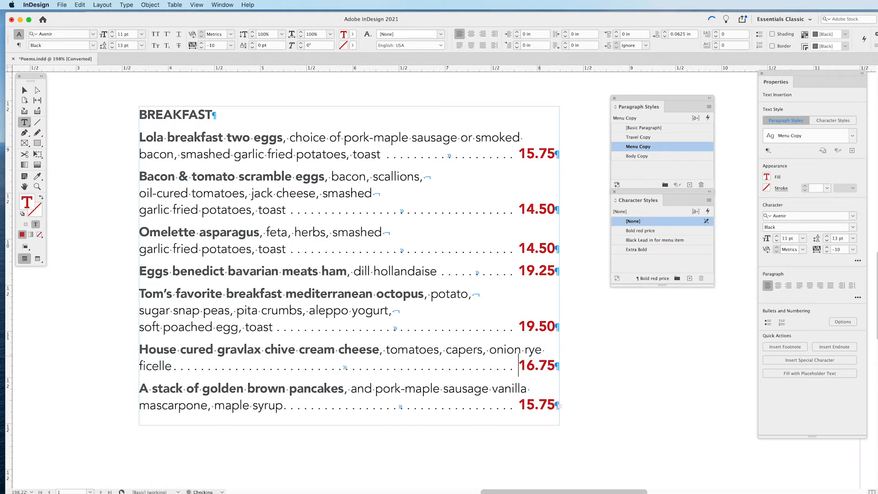
# Insert forced line breaks before "onion" in the gravlax item and before "sausage" in the pancakes item.
pyautogui.click(488, 350)
pyautogui.hotkey('shift', 'Return')
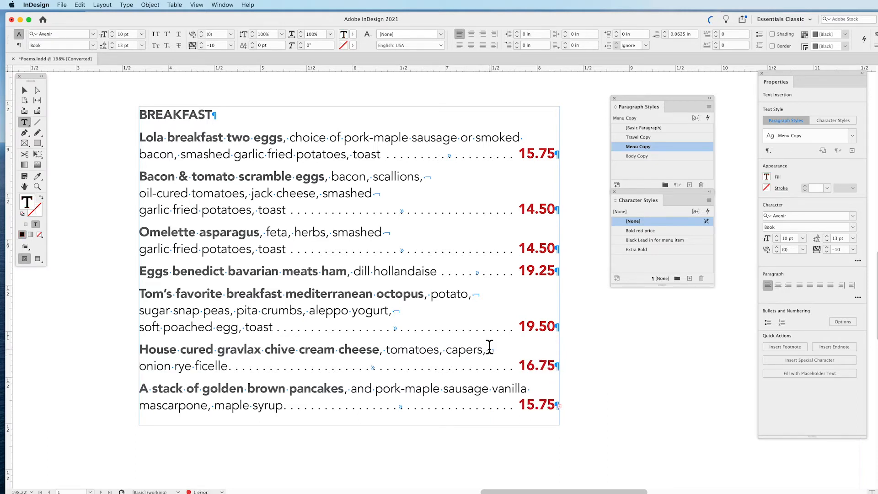
pyautogui.click(443, 389)
pyautogui.hotkey('shift', 'Return')
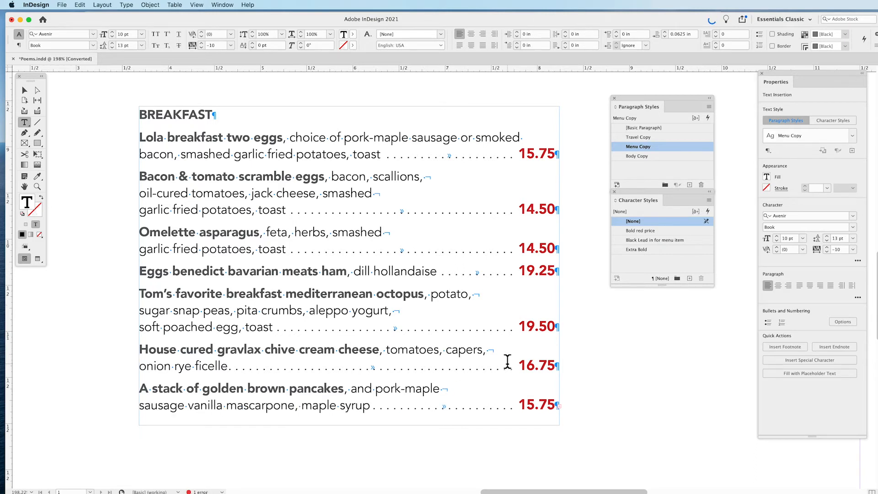
# Extend the bottom edge of the breakfast menu text frame to a height of about 3.8 in.
pyautogui.press('Escape')
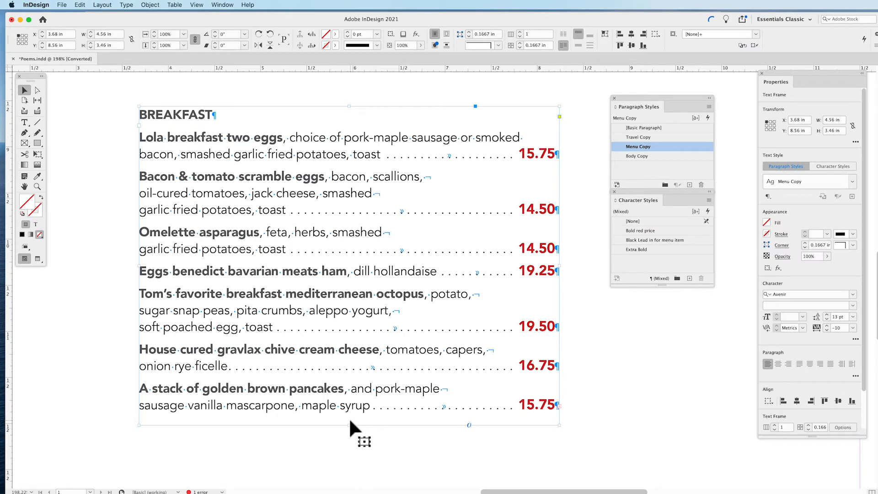
pyautogui.moveTo(349, 425); pyautogui.dragTo(354, 456)
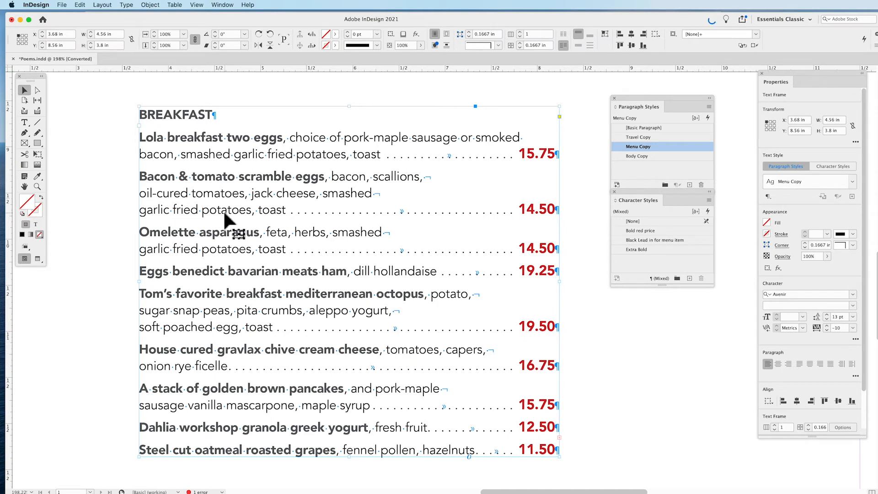
# Remove the tab before the price of the Bacon & tomato scramble item and insert it again.
pyautogui.moveTo(326, 179); pyautogui.dragTo(138, 177)
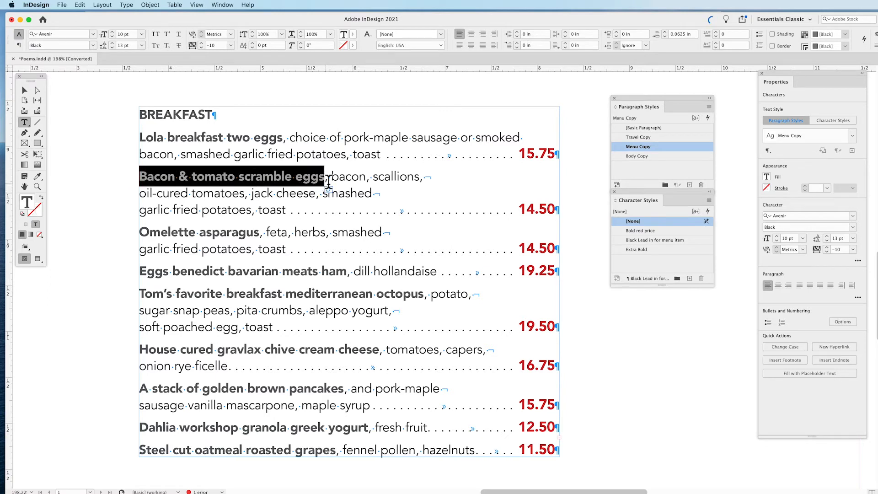
pyautogui.click(347, 209)
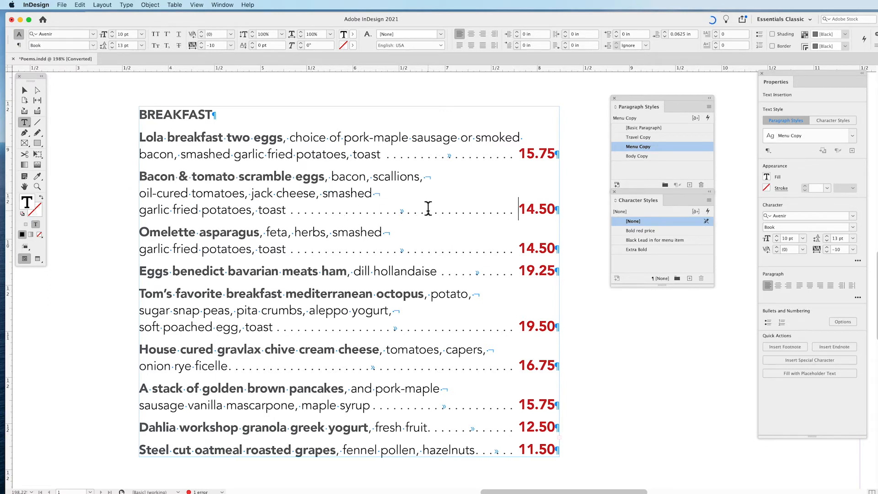
pyautogui.press('BackSpace')
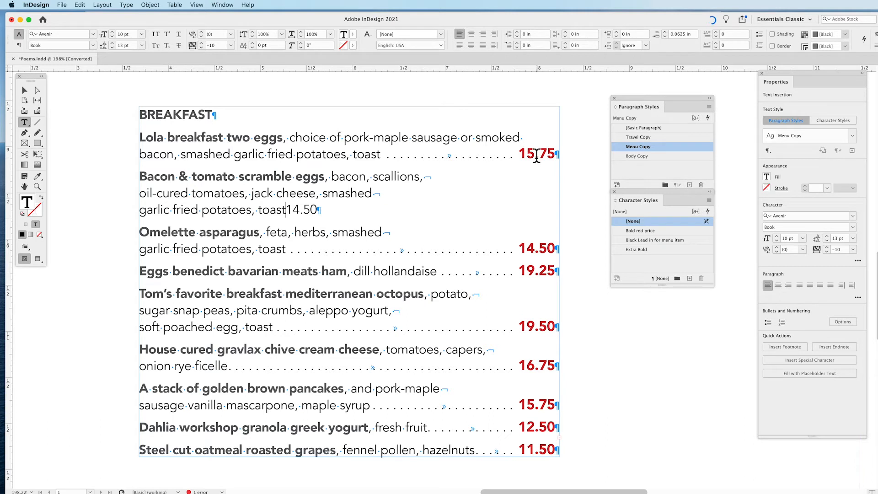
pyautogui.press('Tab')
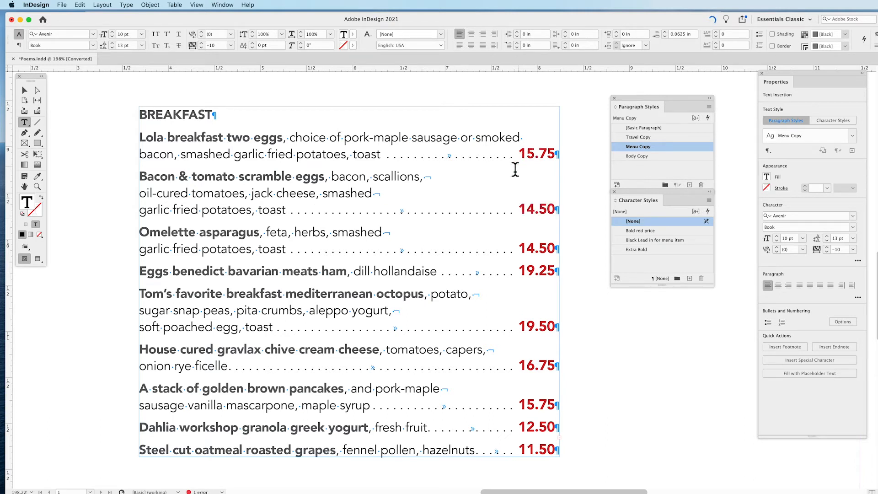
pyautogui.moveTo(514, 211); pyautogui.dragTo(494, 212)
pyautogui.click(502, 211)
# Edit the Menu Copy paragraph style and add a new nested style to its Drop Caps and Nested Styles settings.
pyautogui.rightClick(677, 149)
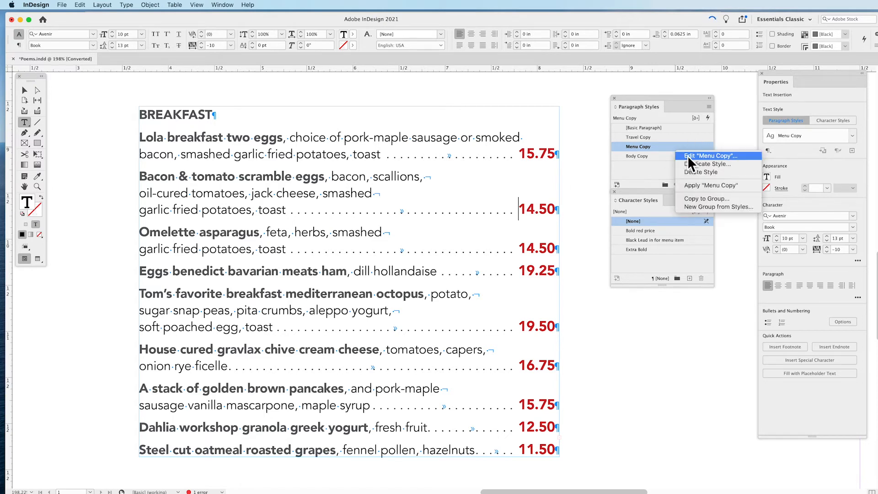
pyautogui.click(688, 156)
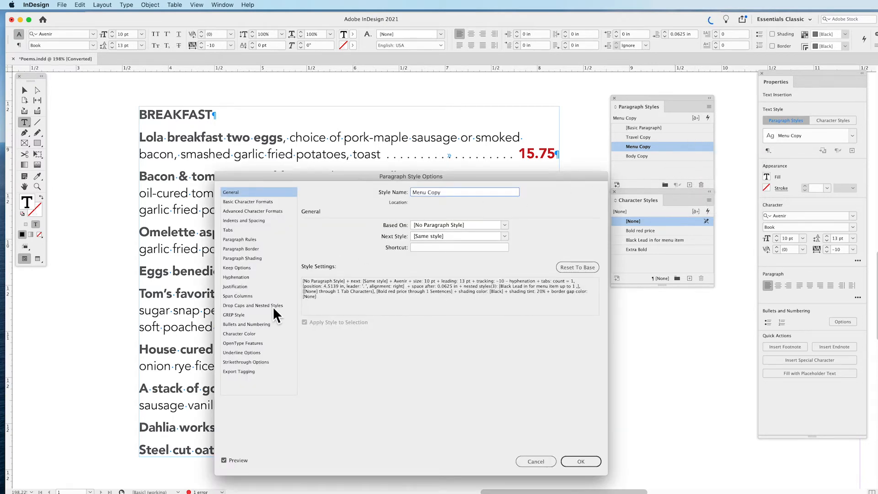
pyautogui.click(265, 305)
pyautogui.moveTo(344, 186); pyautogui.dragTo(549, 133)
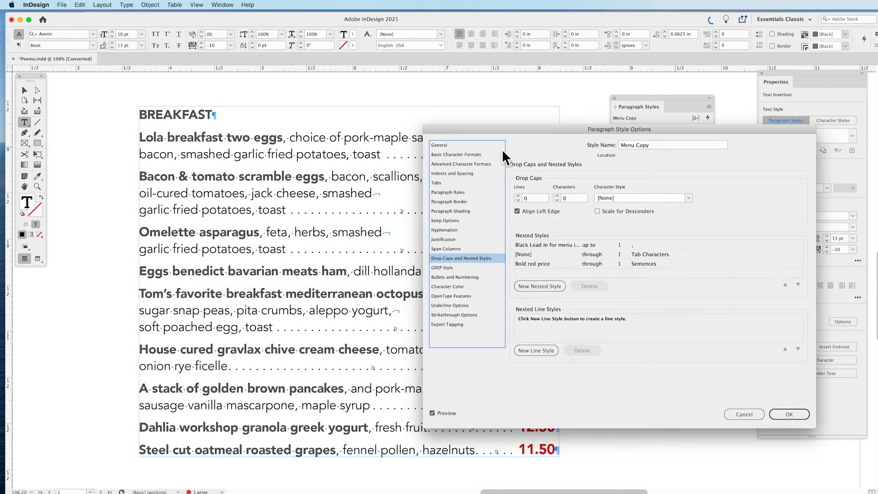
pyautogui.moveTo(501, 134); pyautogui.dragTo(281, 228)
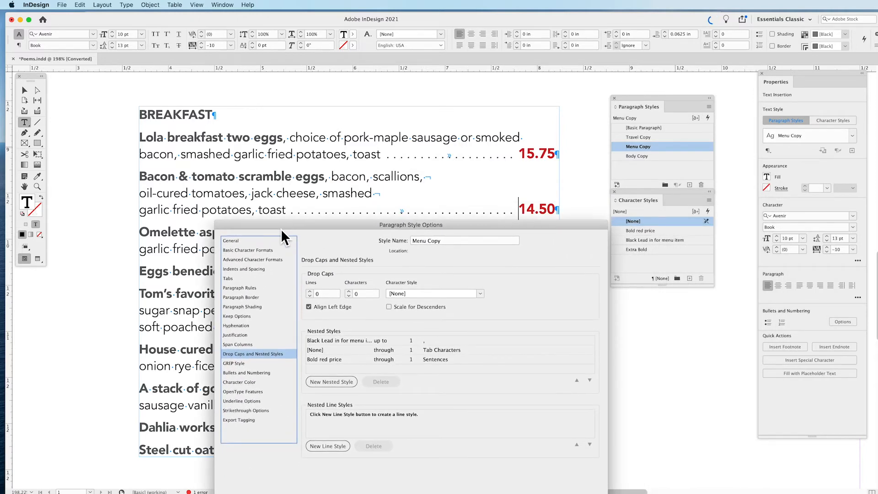
pyautogui.click(345, 386)
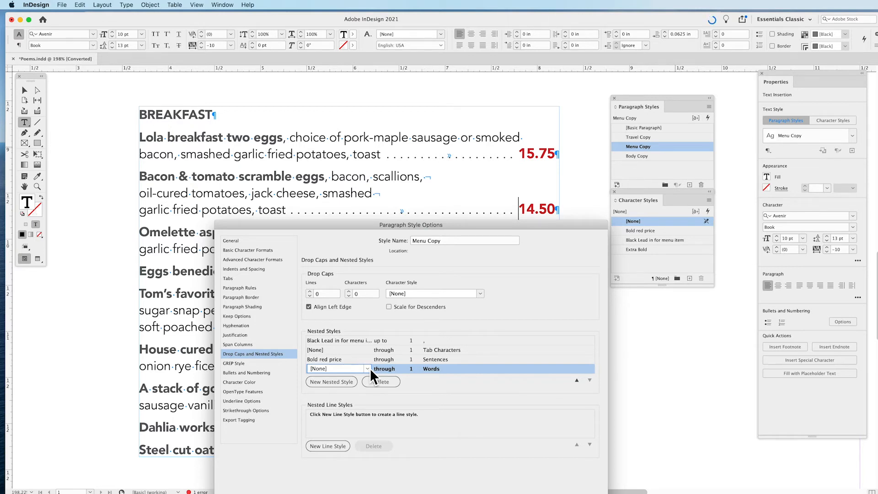
# Start a new character style for the added nested style and set its character color to [Black].
pyautogui.click(369, 369)
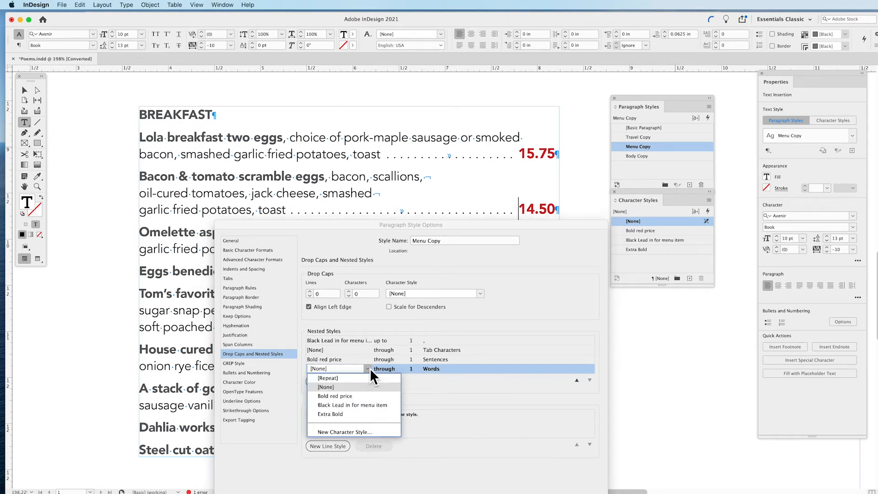
pyautogui.click(346, 432)
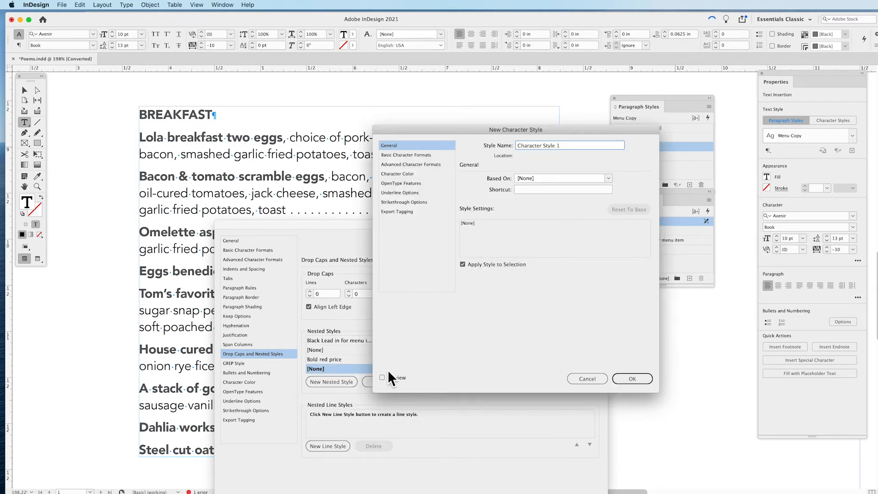
pyautogui.moveTo(437, 132); pyautogui.dragTo(520, 179)
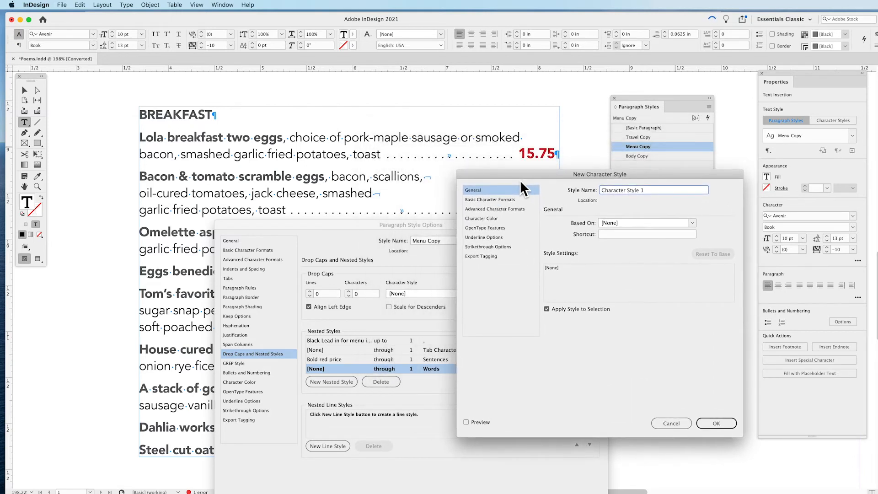
pyautogui.click(495, 222)
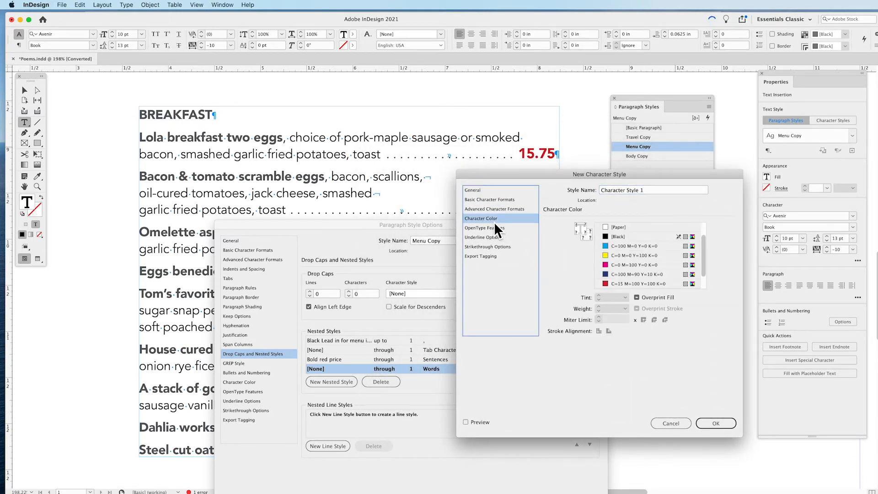
pyautogui.click(636, 240)
pyautogui.scroll(-2, 636, 240)
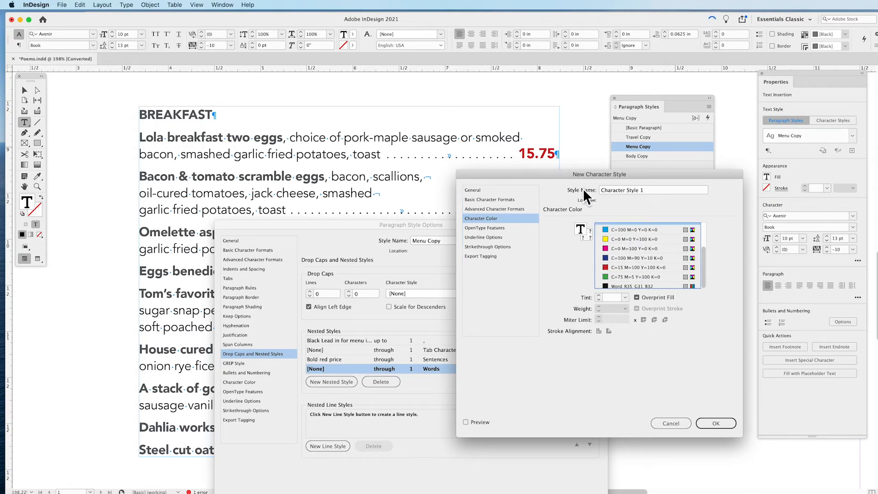
# Name the new character style "leader color", set its tint to 35, and accept it.
pyautogui.tripleClick(640, 190)
pyautogui.press('BackSpace')
pyautogui.write('leader color')
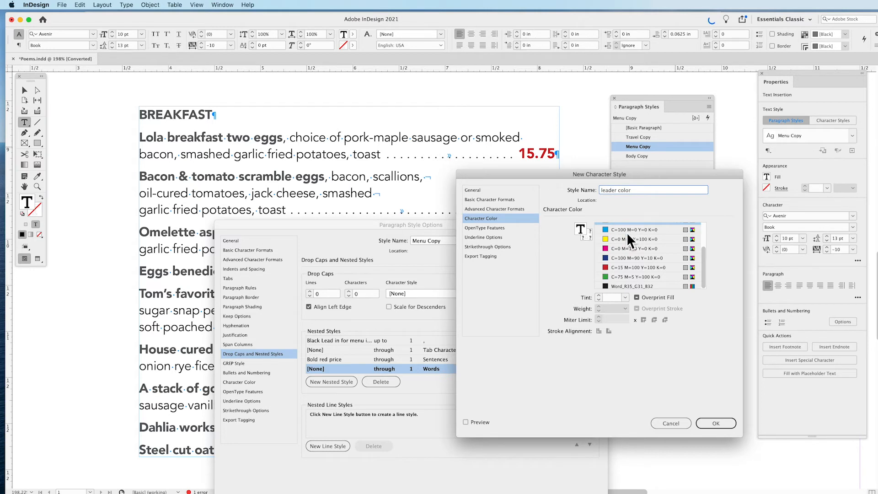
pyautogui.scroll(2, 630, 240)
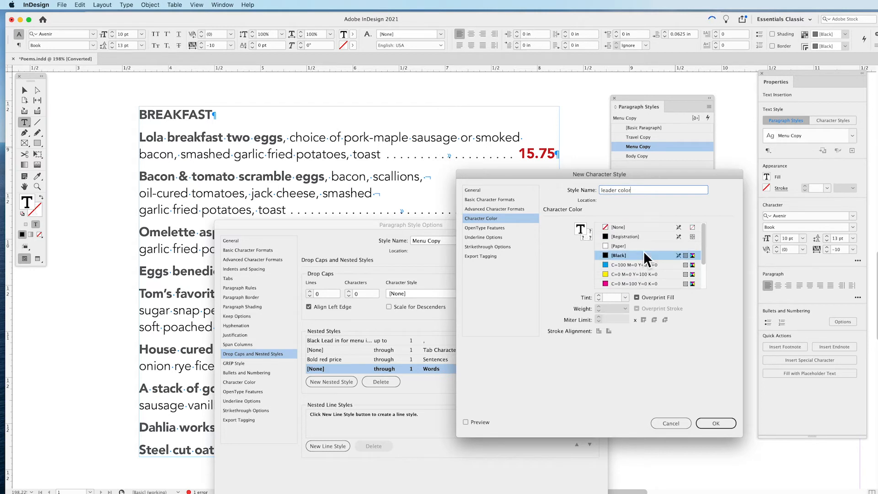
pyautogui.click(615, 298)
pyautogui.write('35')
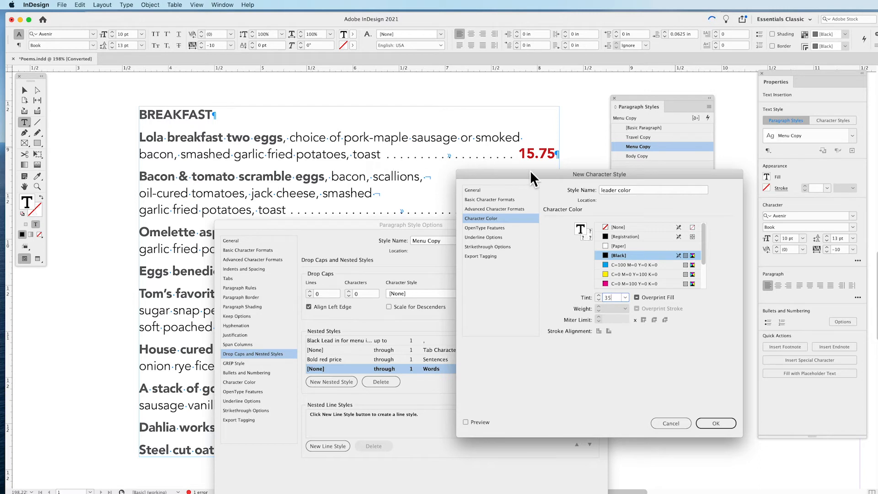
pyautogui.click(713, 422)
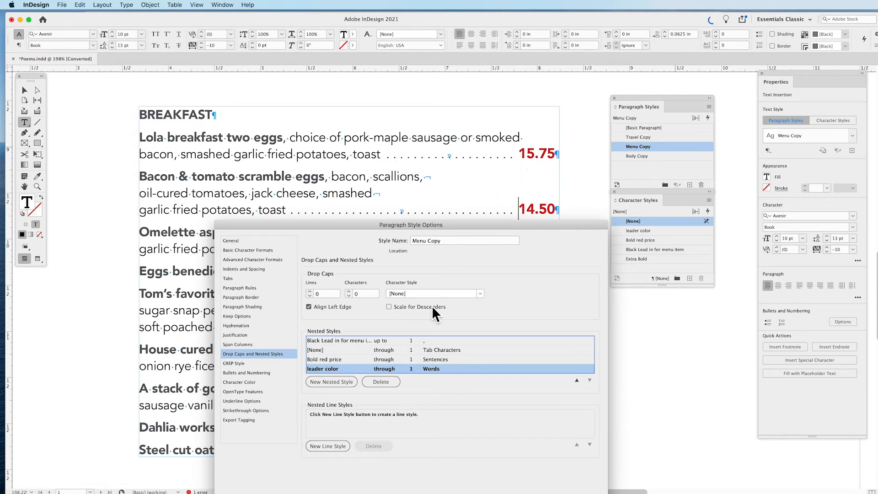
# Move the leader color nested style above Bold red price and make the [None] entry apply up to 1 Tab Characters.
pyautogui.click(579, 384)
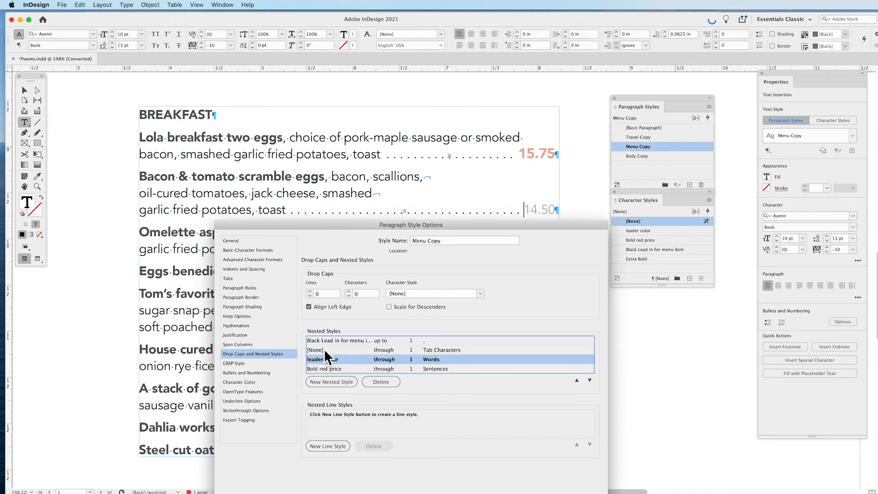
pyautogui.click(385, 349)
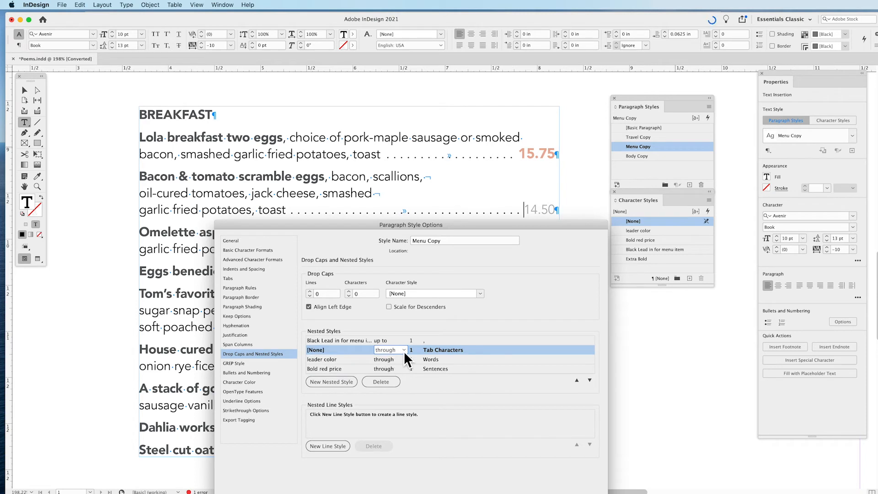
pyautogui.click(403, 351)
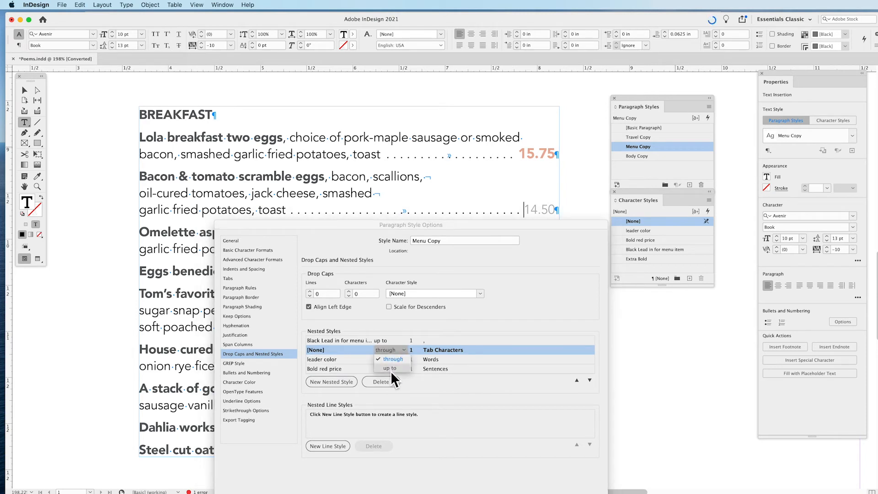
pyautogui.click(390, 369)
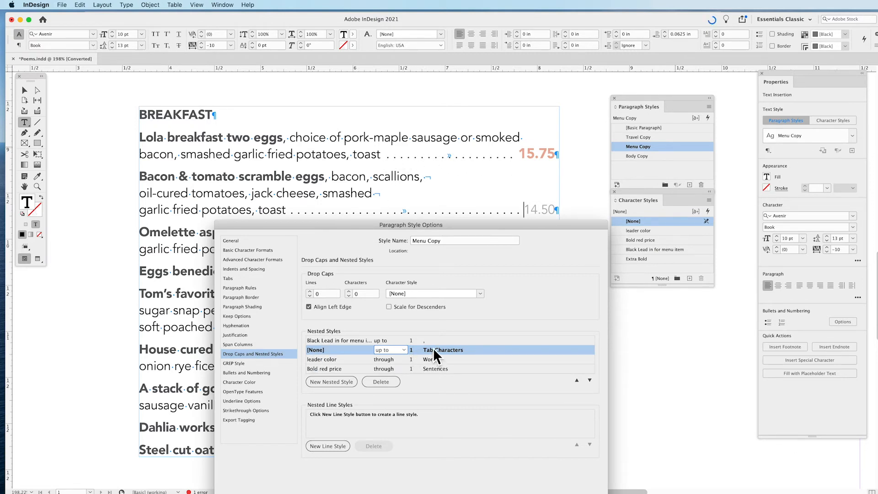
pyautogui.click(330, 360)
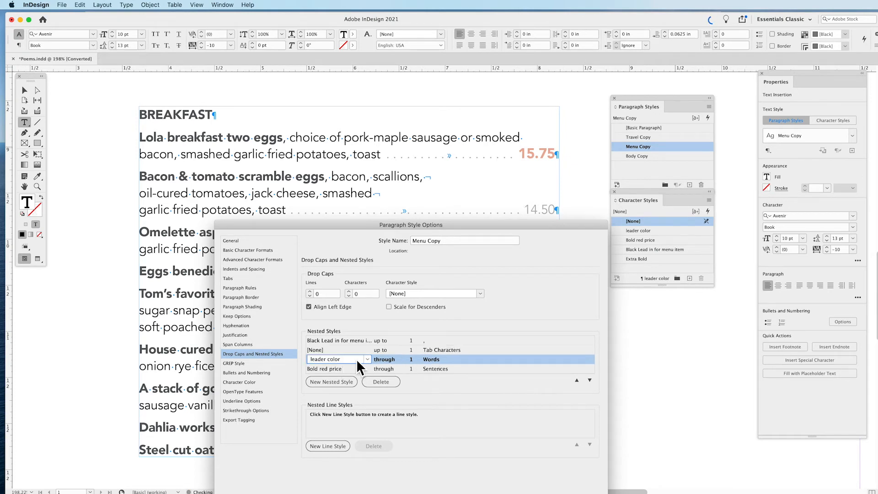
# Make the leader color nested style apply through 1 Tab Characters and accept the Menu Copy paragraph style changes.
pyautogui.click(430, 361)
pyautogui.click(466, 360)
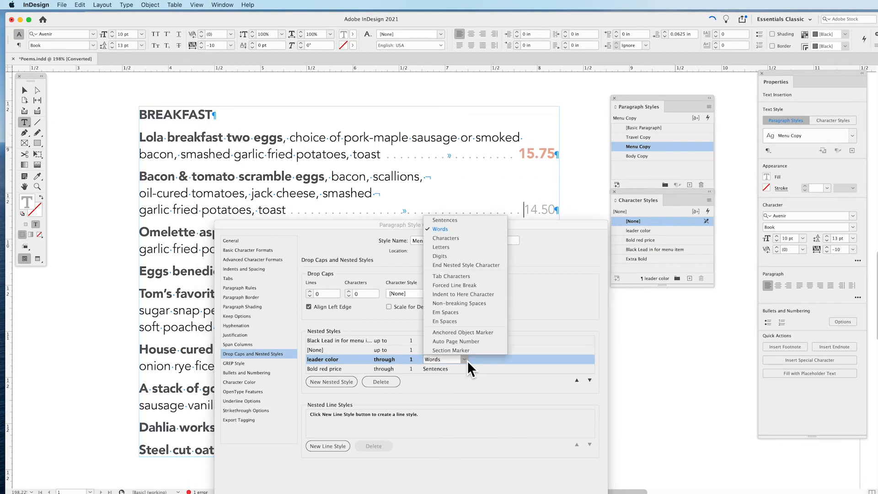
pyautogui.click(471, 275)
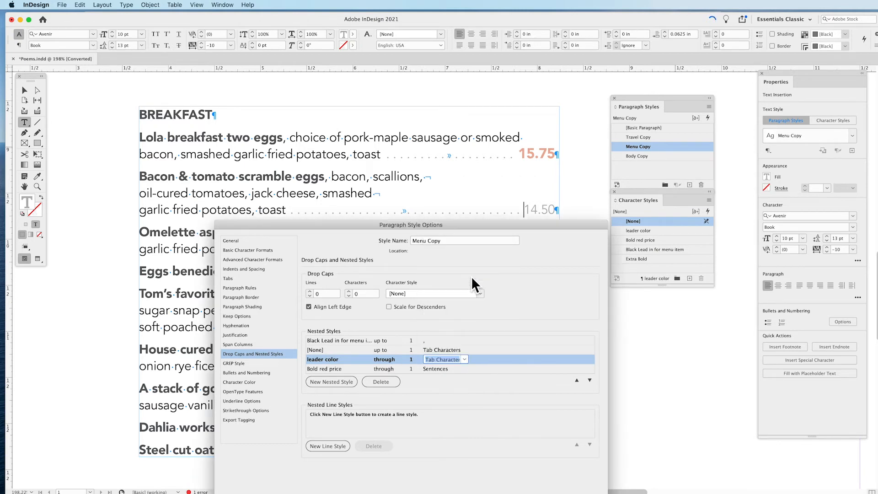
pyautogui.click(478, 369)
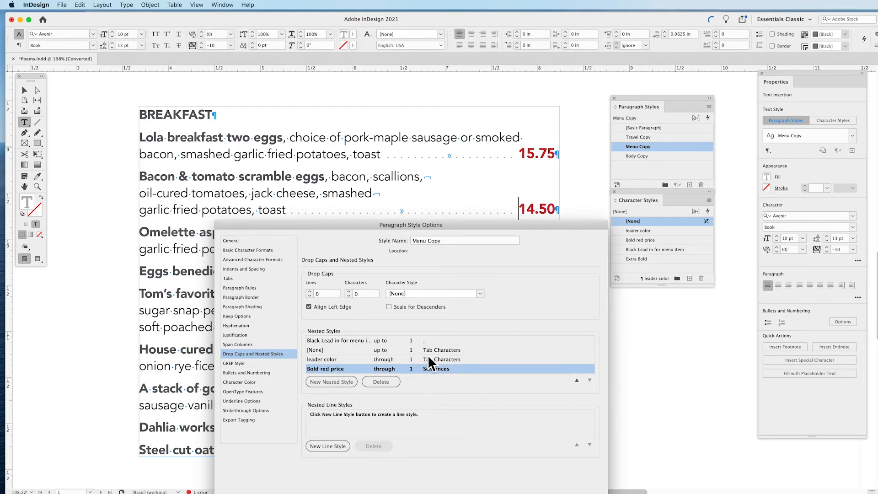
pyautogui.moveTo(289, 225); pyautogui.dragTo(194, 246)
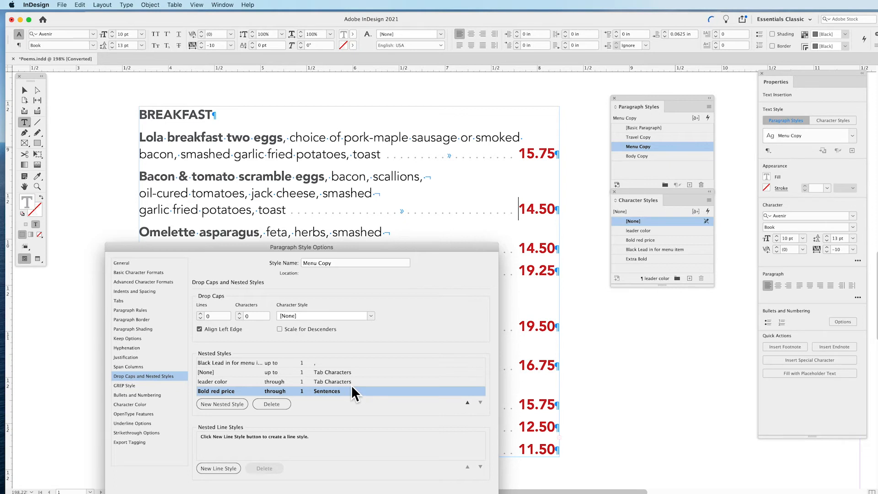
pyautogui.click(227, 362)
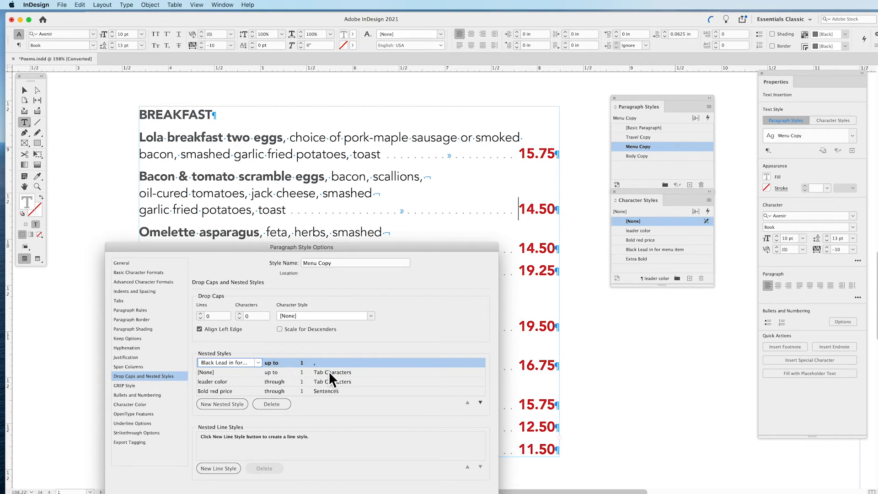
pyautogui.click(212, 381)
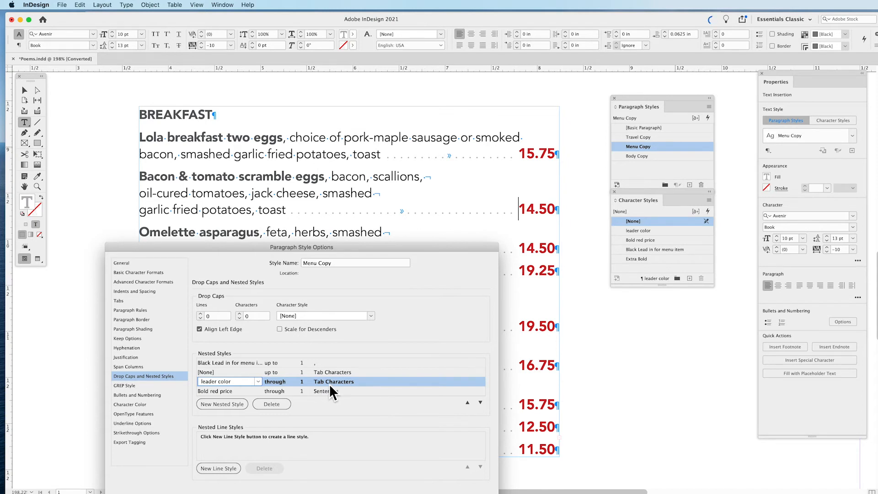
pyautogui.click(235, 393)
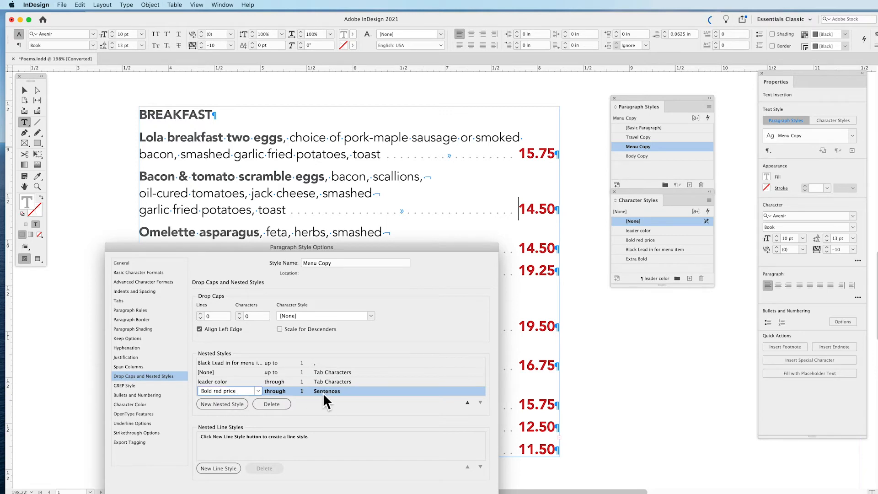
pyautogui.moveTo(247, 257); pyautogui.dragTo(243, 124)
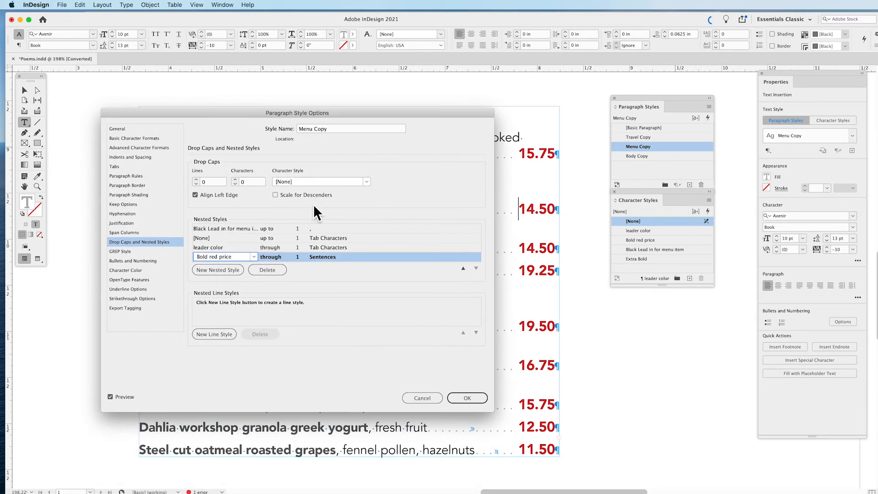
pyautogui.click(467, 398)
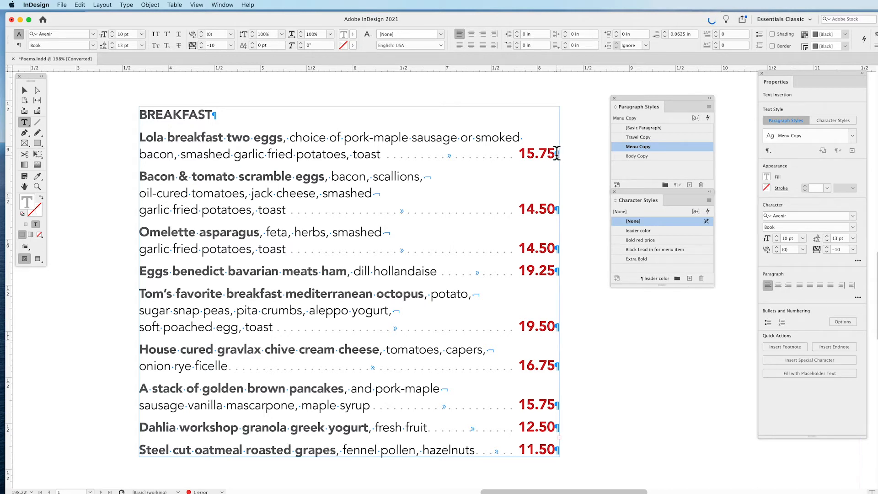
# Narrow the breakfast text frame from its right side to about 3.435 in wide.
pyautogui.click(26, 91)
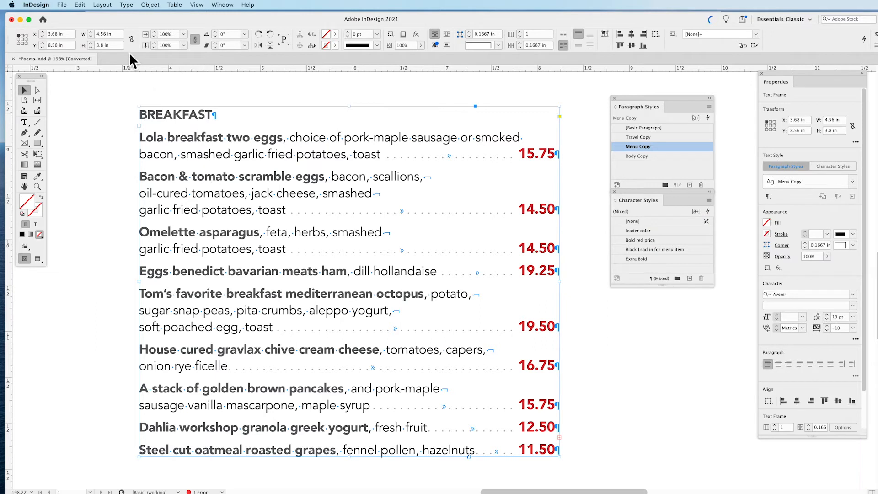
pyautogui.moveTo(123, 36); pyautogui.dragTo(95, 34)
pyautogui.moveTo(560, 283); pyautogui.dragTo(457, 283)
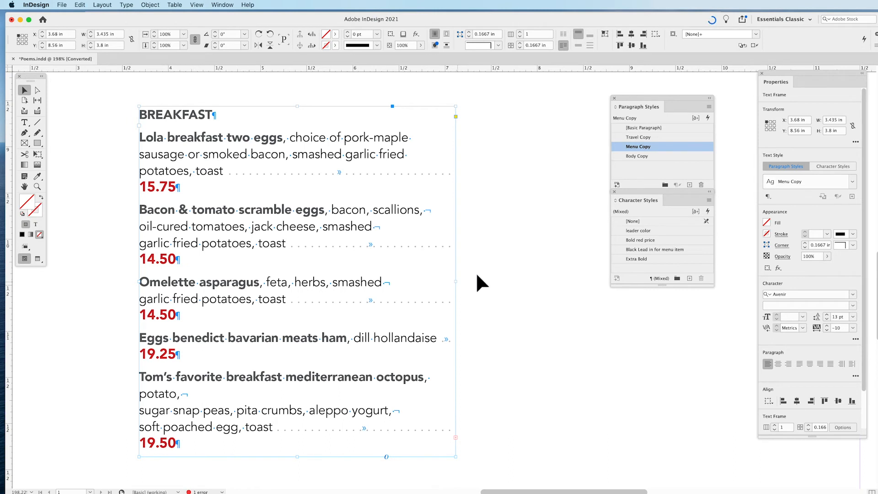
# Edit the Menu Copy paragraph style's tabs, moving the right-aligned dot-leader tab stop to 3.4028 in, and accept the change.
pyautogui.rightClick(664, 149)
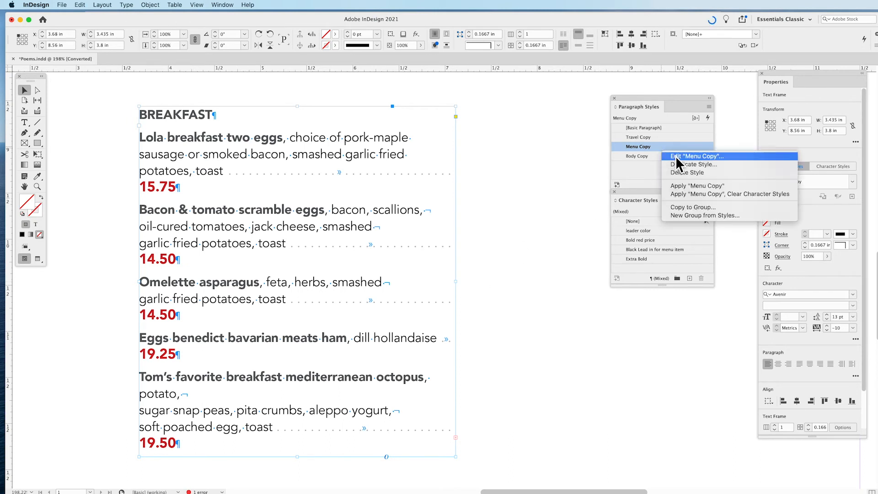
pyautogui.click(679, 160)
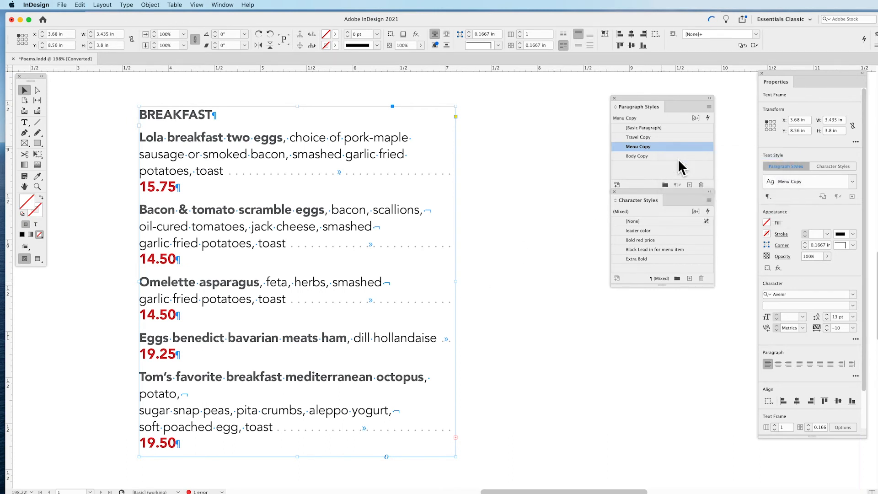
pyautogui.click(115, 167)
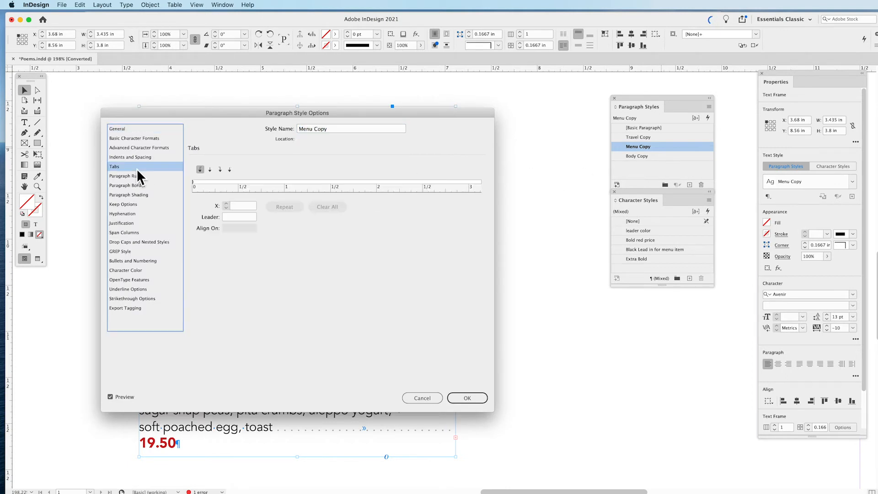
pyautogui.moveTo(396, 188); pyautogui.dragTo(222, 200)
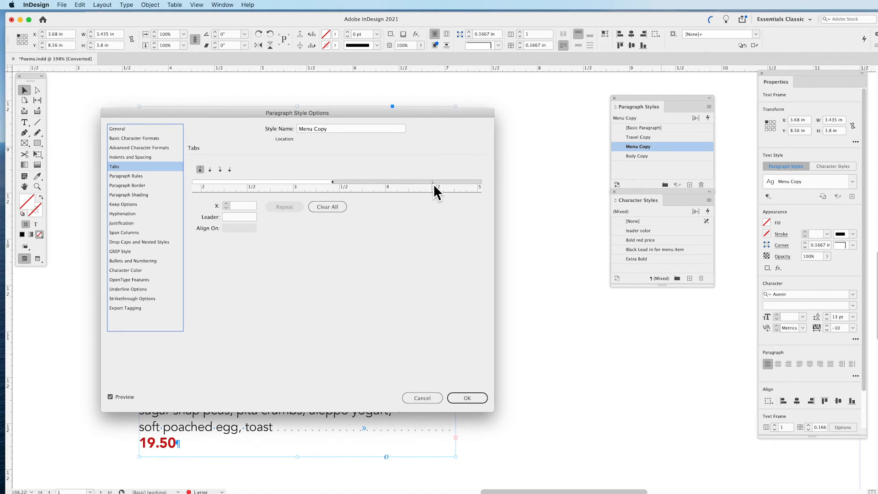
pyautogui.moveTo(251, 113); pyautogui.dragTo(589, 103)
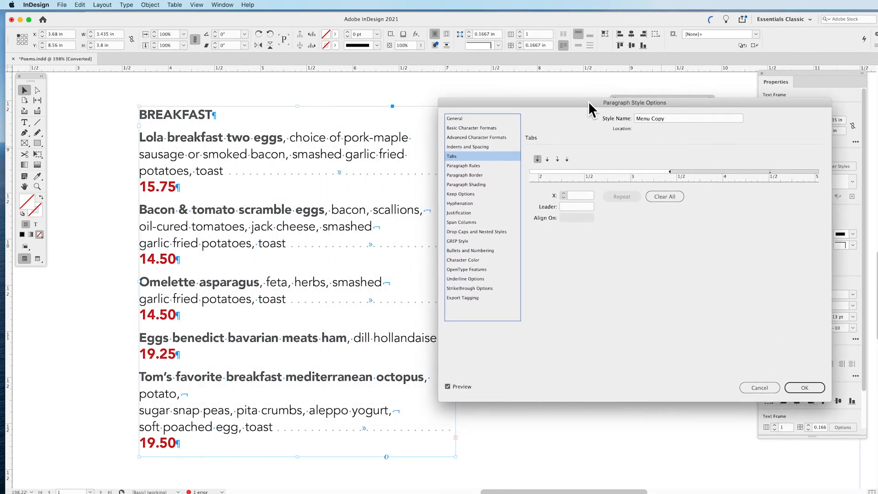
pyautogui.moveTo(603, 180)
pyautogui.mouseDown()
pyautogui.moveTo(797, 180)
pyautogui.moveTo(702, 187)
pyautogui.mouseUp()
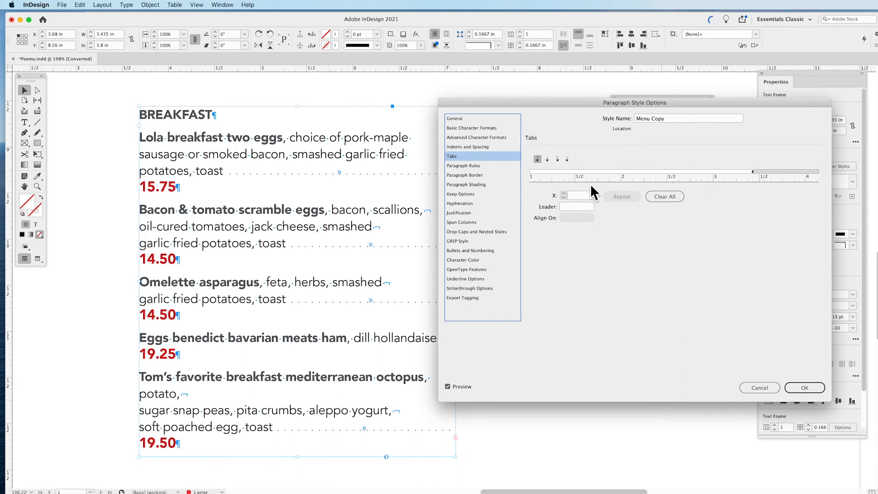
pyautogui.moveTo(745, 179); pyautogui.dragTo(661, 192)
pyautogui.moveTo(769, 172); pyautogui.dragTo(668, 173)
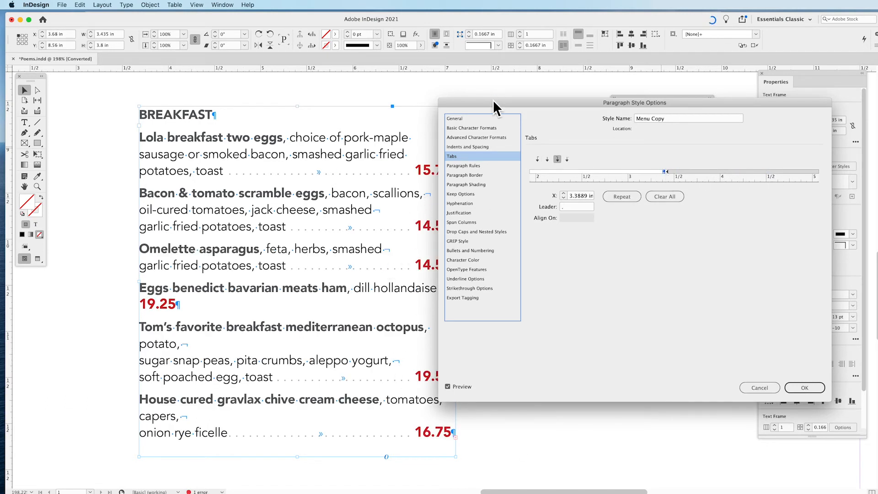
pyautogui.moveTo(493, 101); pyautogui.dragTo(540, 99)
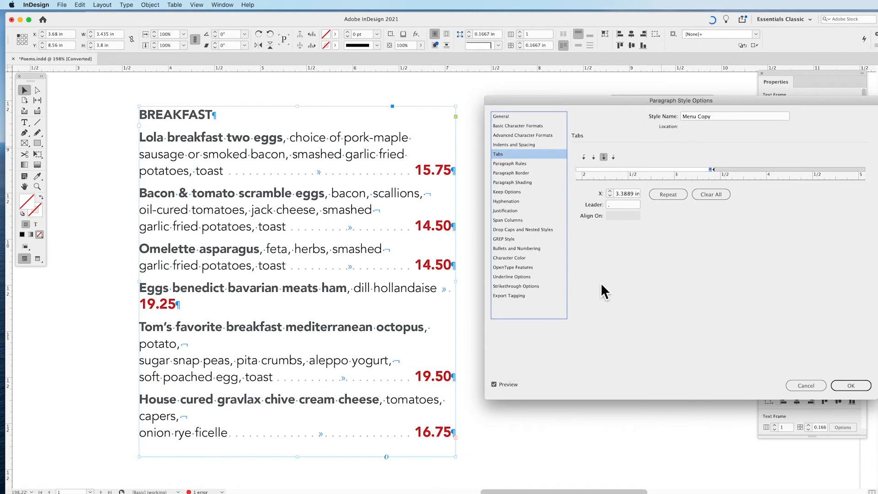
pyautogui.moveTo(712, 173); pyautogui.dragTo(715, 171)
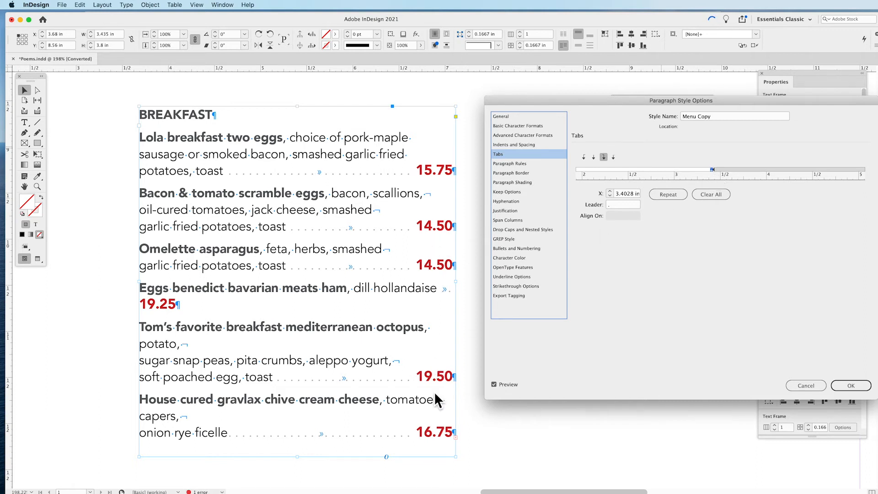
pyautogui.click(850, 386)
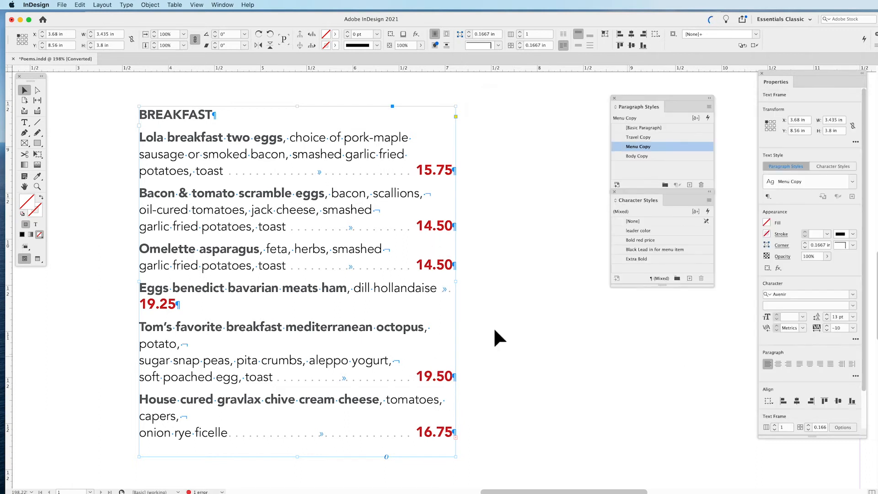
# Insert a forced line break before "dill hollandaise" in the eggs benedict item.
pyautogui.doubleClick(421, 311)
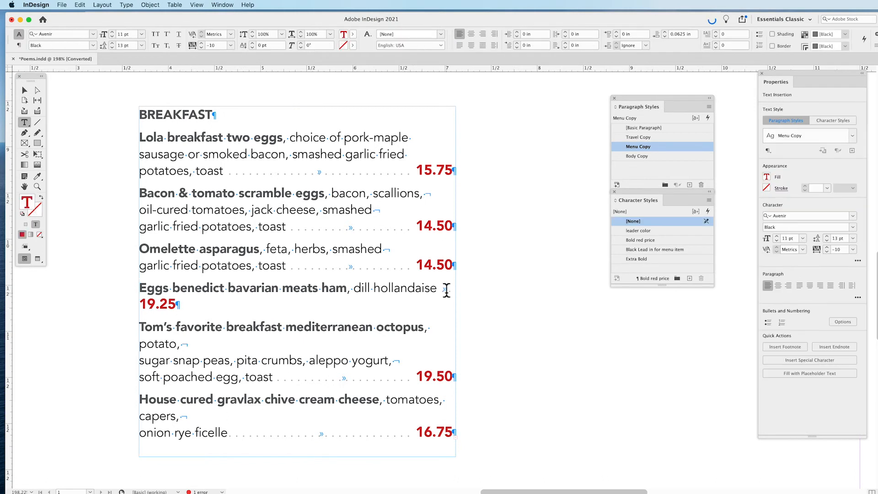
pyautogui.hotkey('shift', 'Home')
pyautogui.click(381, 288)
pyautogui.hotkey('shift', 'Return')
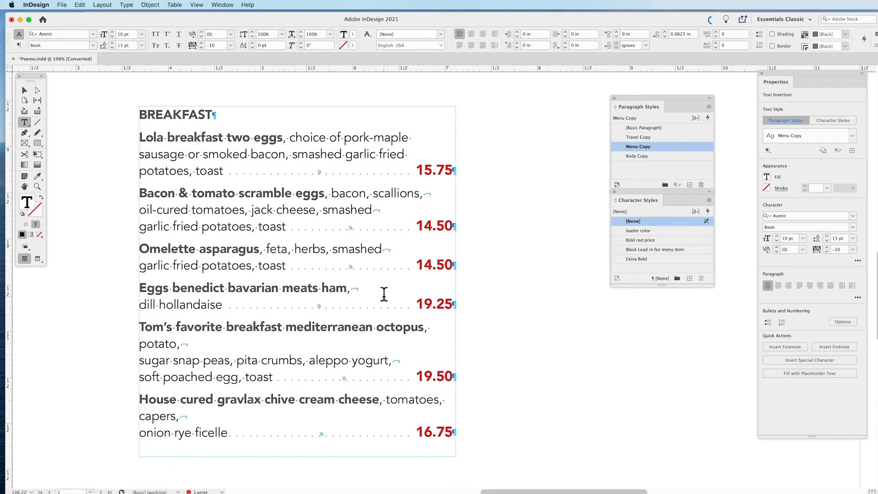
# Try a paragraph return before "dill hollandaise" in place of the forced line break, and restore the forced line break.
pyautogui.press('BackSpace')
pyautogui.press('Return')
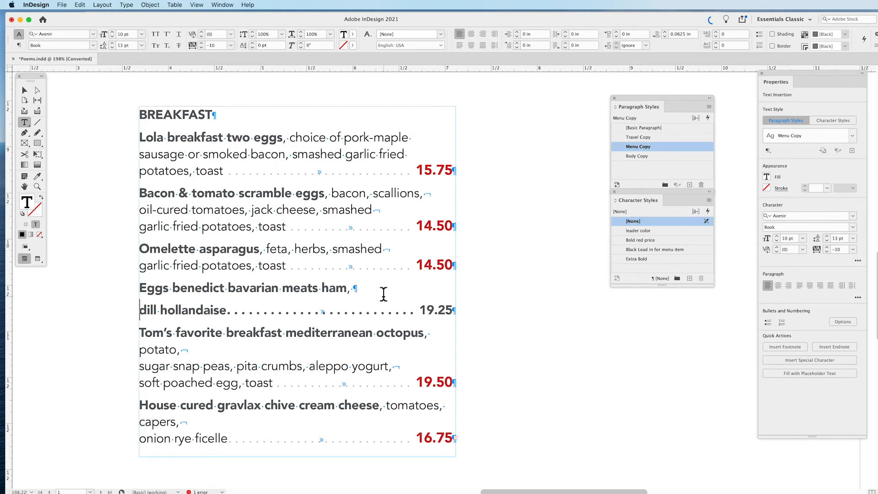
pyautogui.press('BackSpace')
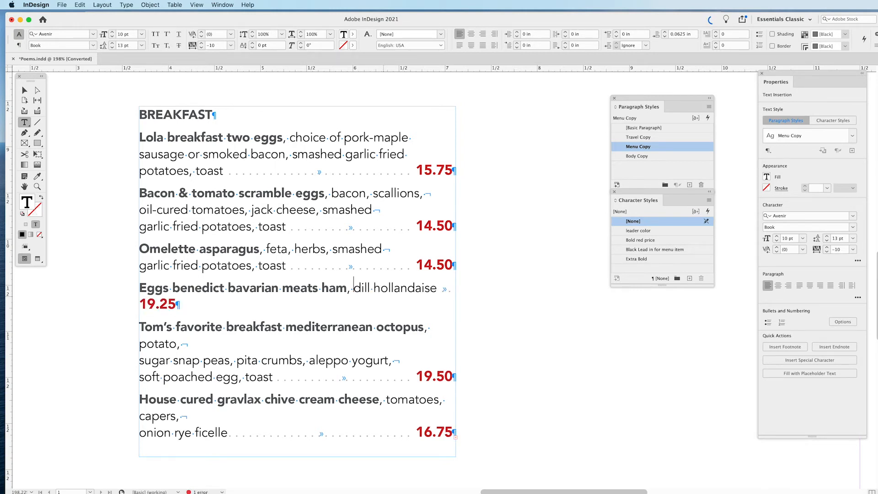
pyautogui.hotkey('shift', 'Return')
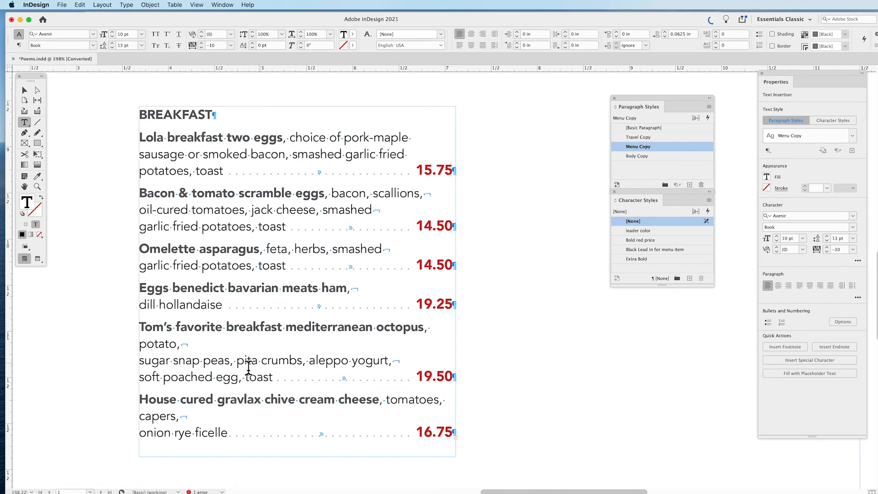
# Delete the forced line breaks after "potato," in the octopus item and after "capers," in the gravlax item.
pyautogui.click(207, 343)
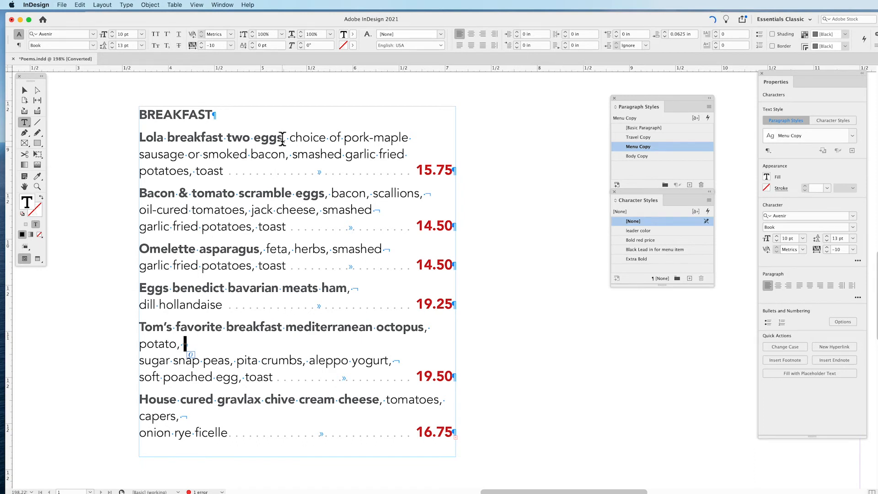
pyautogui.press('BackSpace')
pyautogui.doubleClick(196, 398)
pyautogui.press('BackSpace')
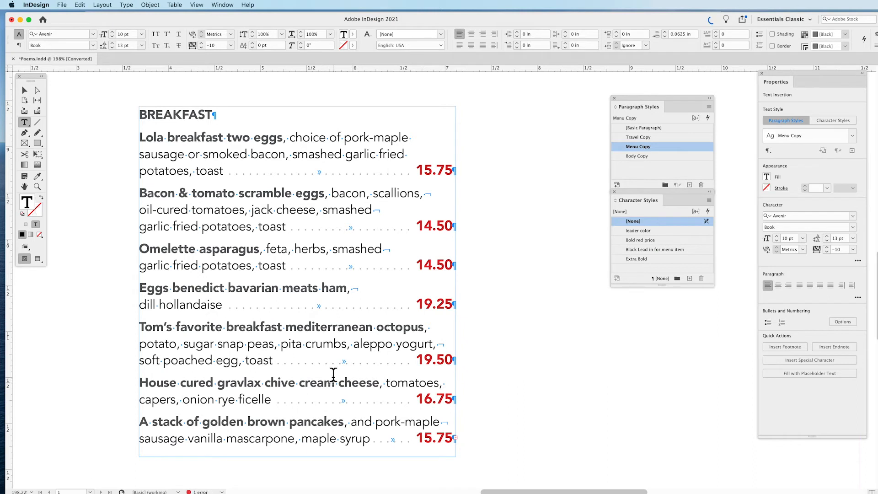
# Insert a forced line break before "yogurt," in the octopus item and delete the one following "yogurt,".
pyautogui.click(396, 345)
pyautogui.hotkey('shift', 'Return')
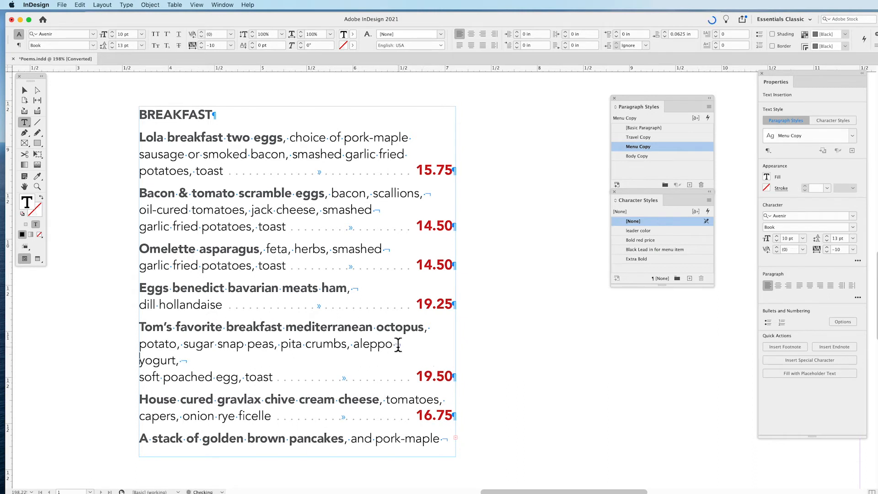
pyautogui.click(247, 361)
pyautogui.press('Delete')
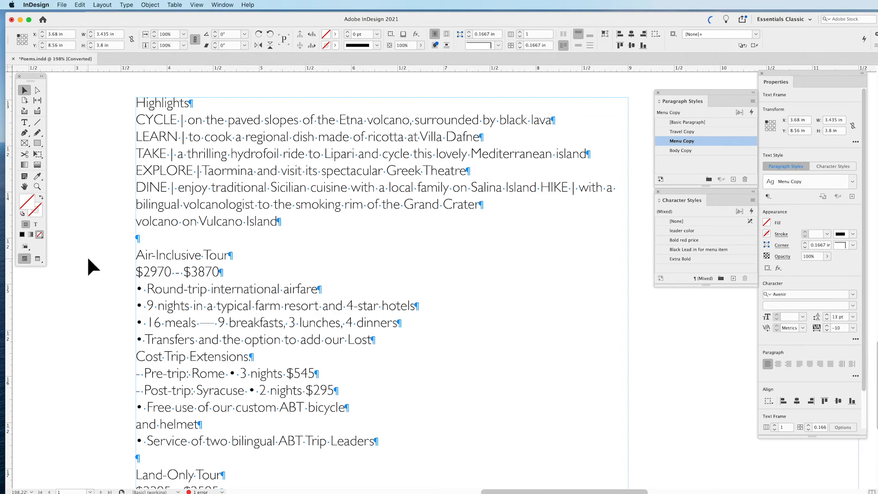
# Select part of the EXPLORE line and check the Travel Copy paragraph style's basic character formats, keeping the font style Light.
pyautogui.doubleClick(273, 184)
pyautogui.moveTo(436, 172); pyautogui.dragTo(220, 157)
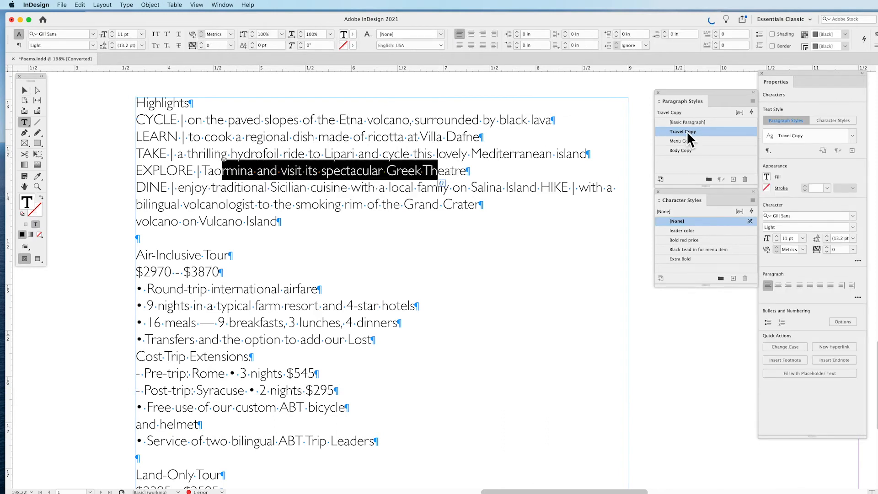
pyautogui.rightClick(710, 134)
pyautogui.click(722, 140)
pyautogui.click(528, 126)
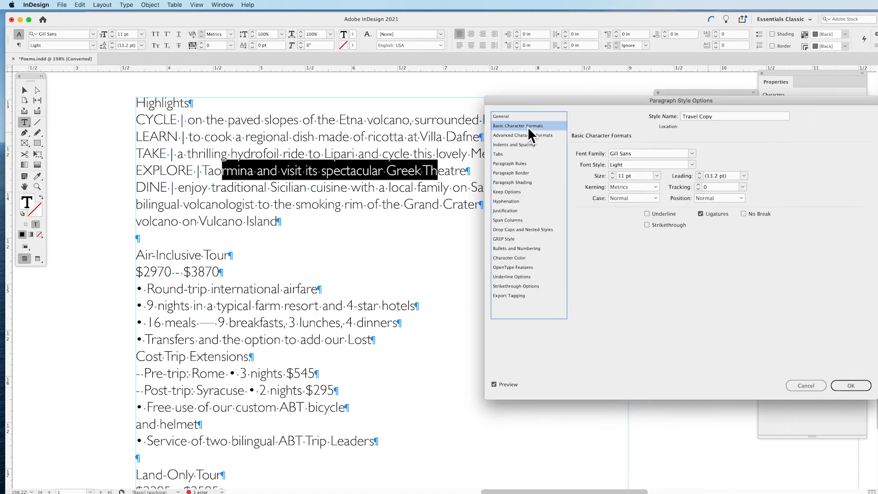
pyautogui.click(693, 164)
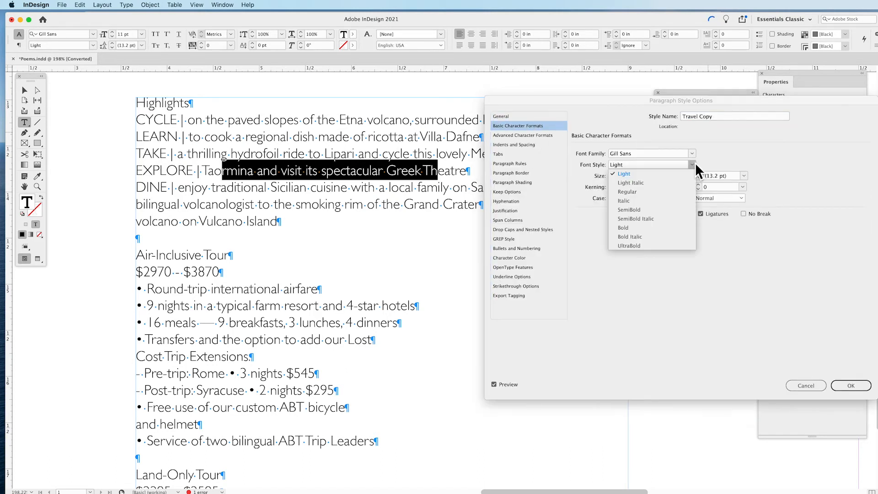
pyautogui.click(654, 172)
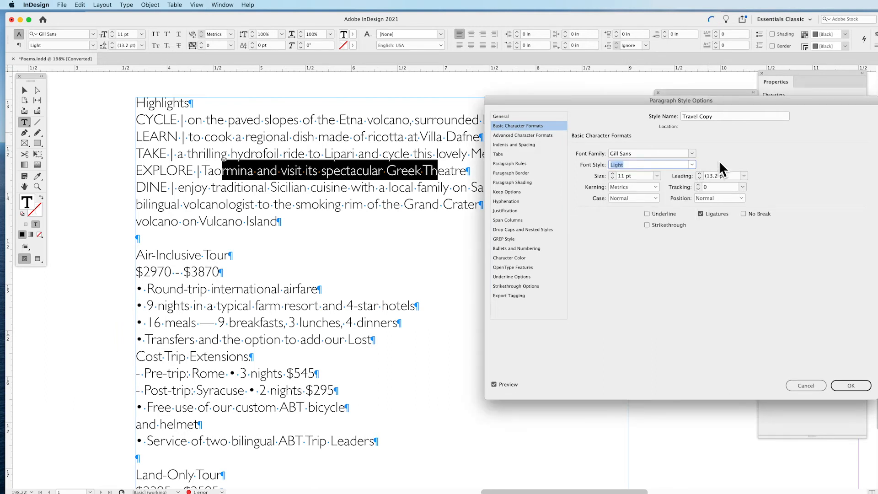
pyautogui.click(844, 386)
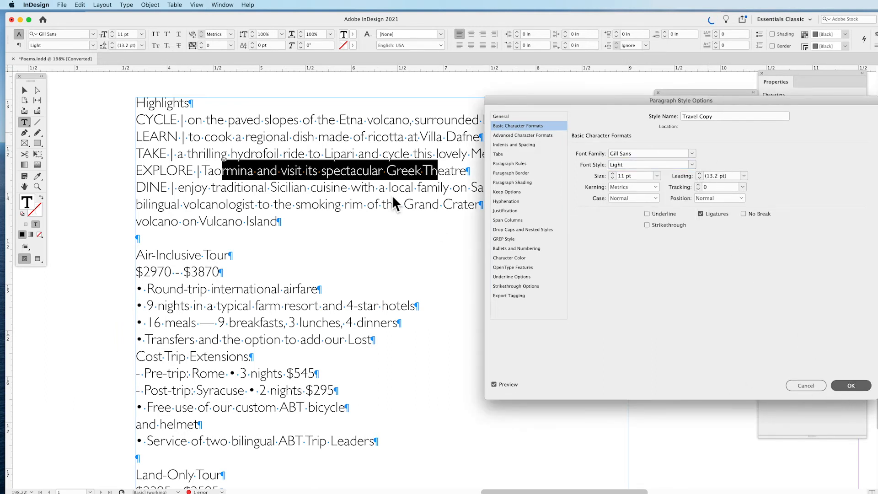
# Set the font style of the word "CYCLE" under Highlights to Bold.
pyautogui.moveTo(181, 120); pyautogui.dragTo(125, 112)
pyautogui.click(199, 165)
pyautogui.click(94, 46)
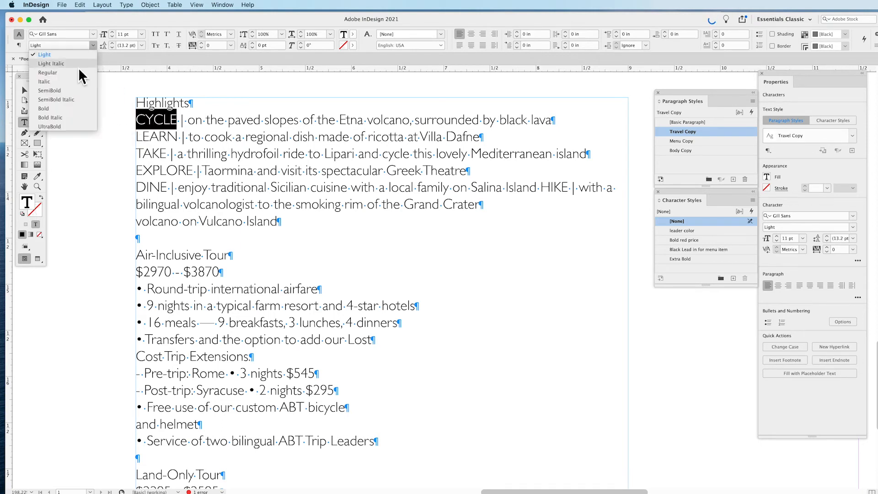
pyautogui.click(59, 109)
pyautogui.click(192, 136)
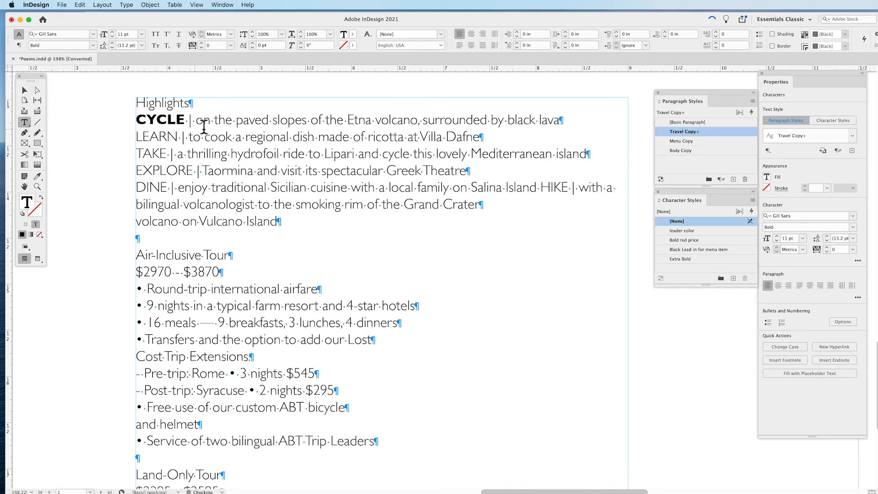
pyautogui.hscroll(3, 224, 123)
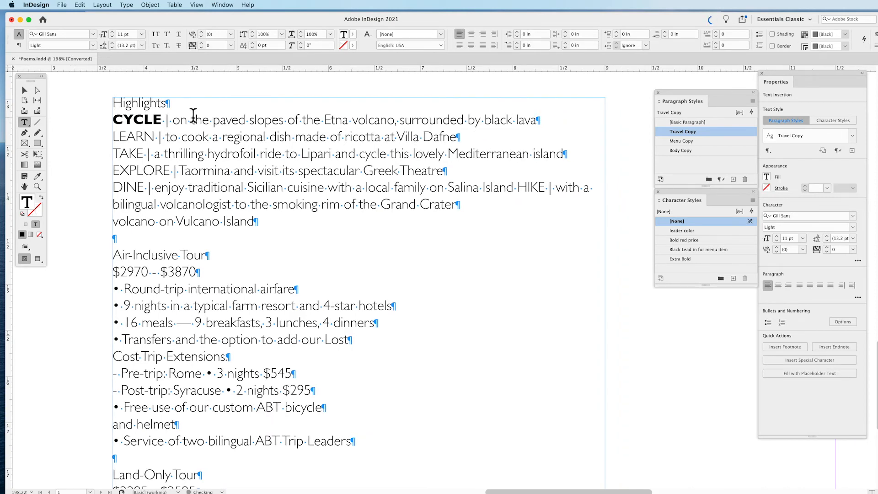
pyautogui.moveTo(113, 118); pyautogui.dragTo(265, 212)
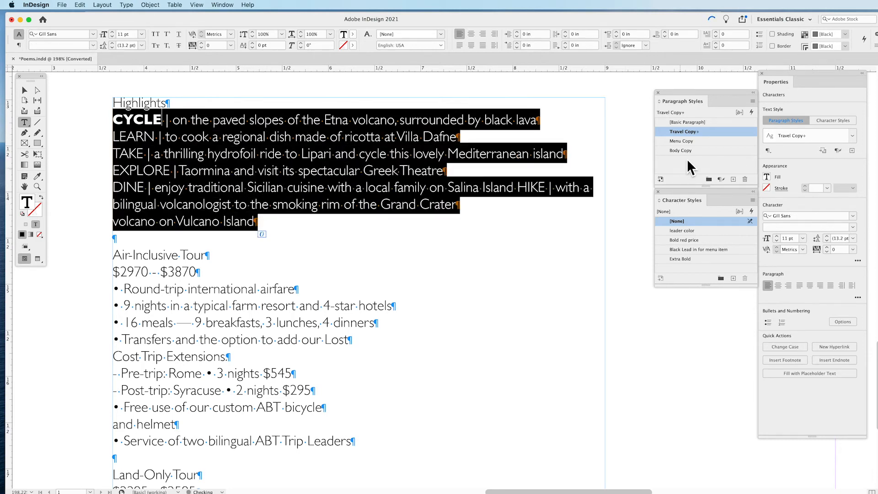
pyautogui.moveTo(235, 265); pyautogui.dragTo(222, 372)
pyautogui.click(261, 202)
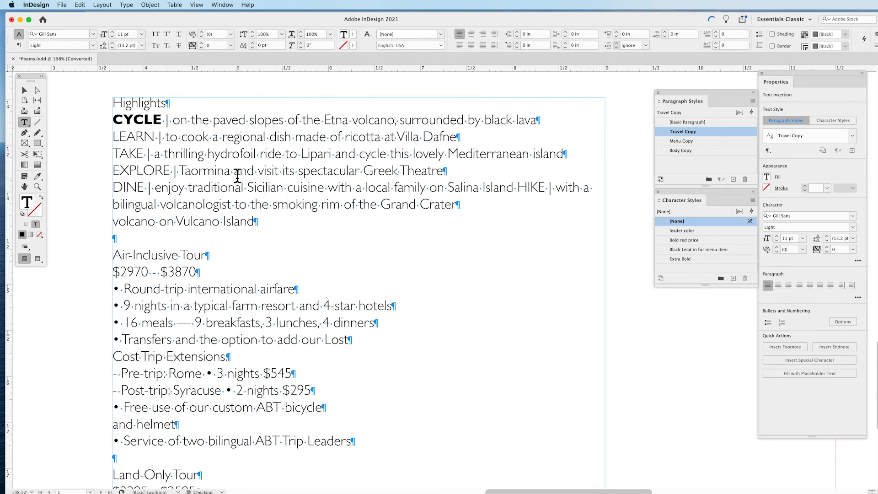
# Set the font style of the word "CYCLE" under Highlights to SemiBold.
pyautogui.moveTo(161, 120); pyautogui.dragTo(97, 122)
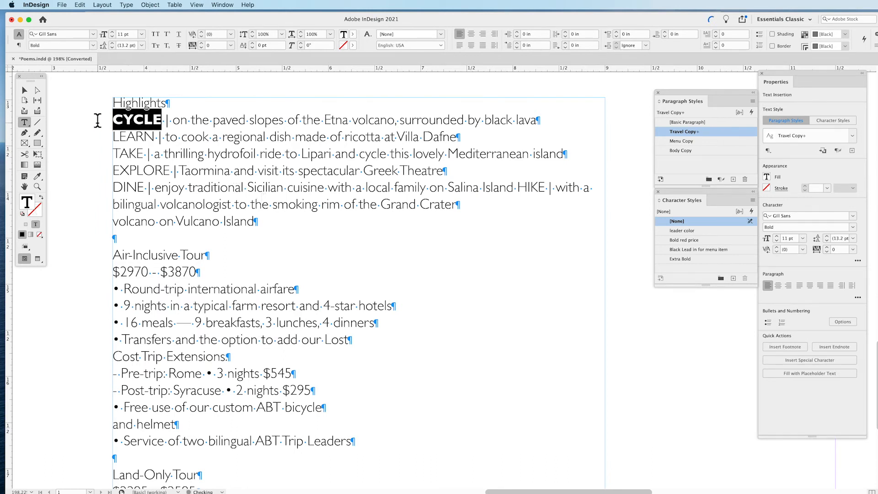
pyautogui.click(94, 48)
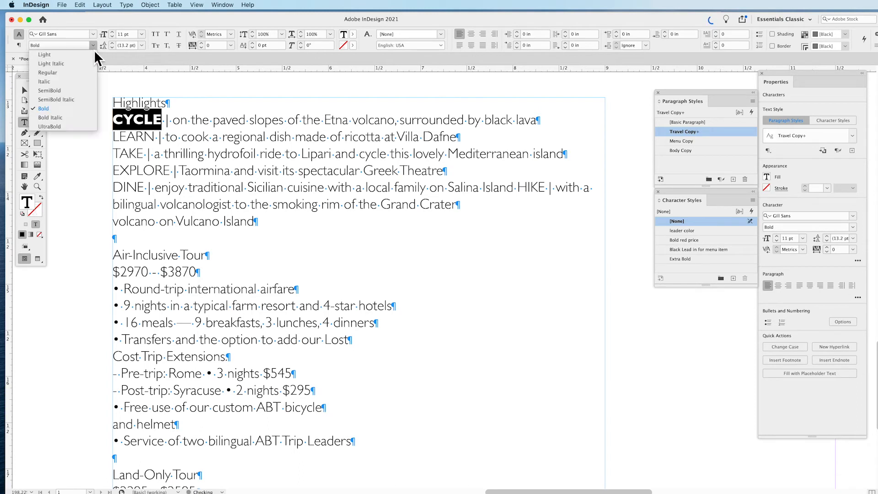
pyautogui.click(72, 90)
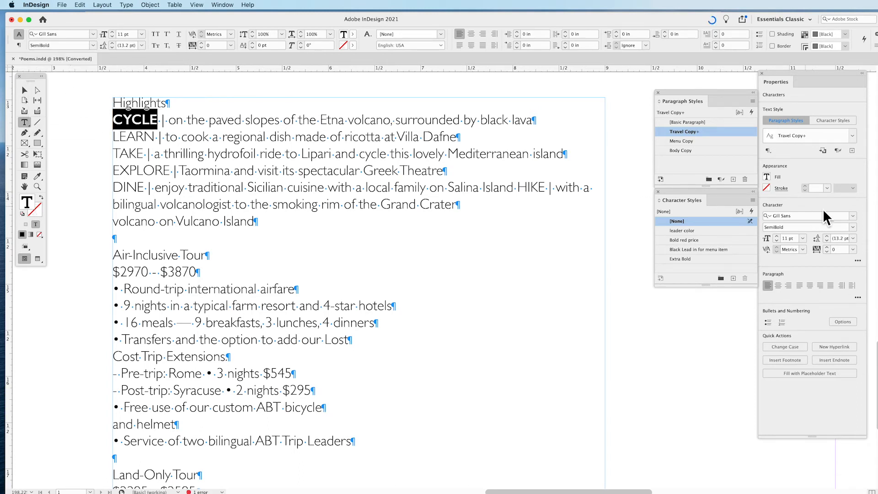
# Create a character style named Semi Bold from the selected "CYCLE" and apply it to that word.
pyautogui.click(753, 200)
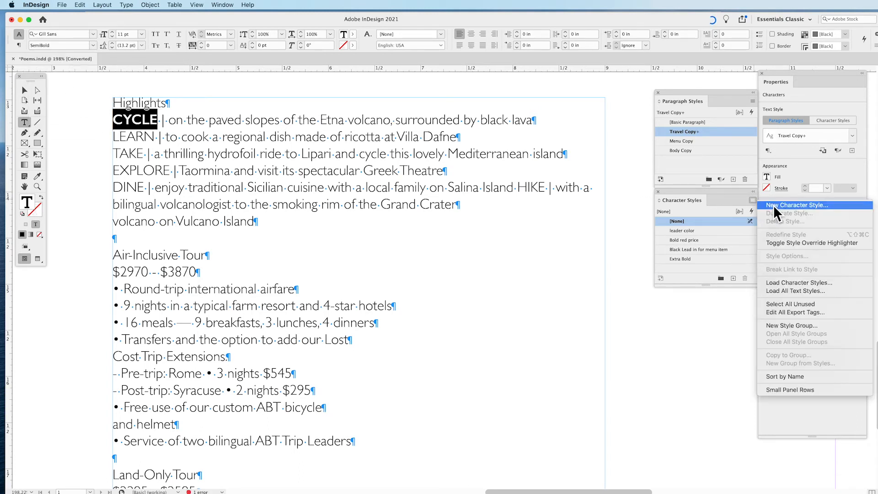
pyautogui.click(773, 205)
pyautogui.write('Semi Bold')
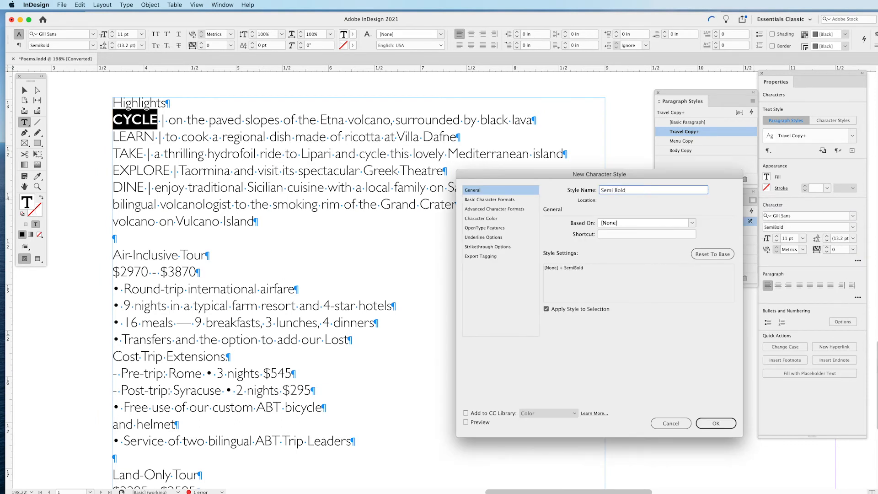
pyautogui.click(732, 424)
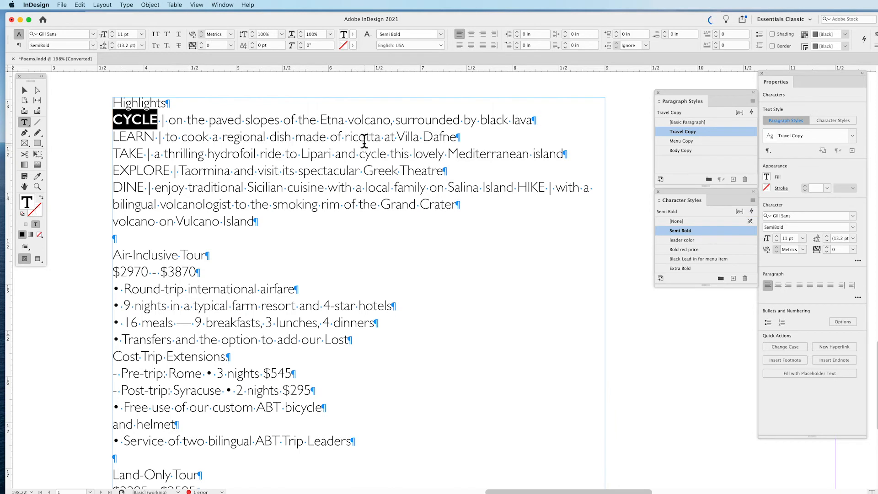
pyautogui.click(364, 142)
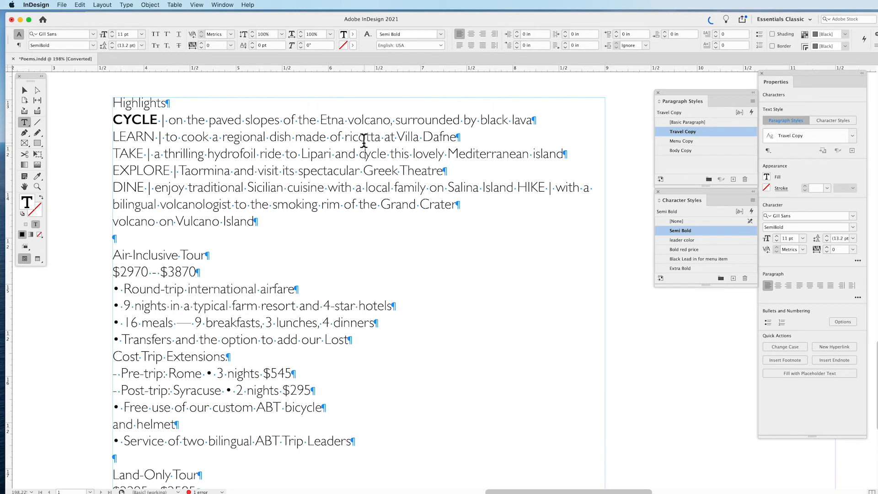
# Add a nested style to the Travel Copy paragraph style that applies Semi Bold through 1 Words.
pyautogui.rightClick(713, 136)
pyautogui.click(720, 139)
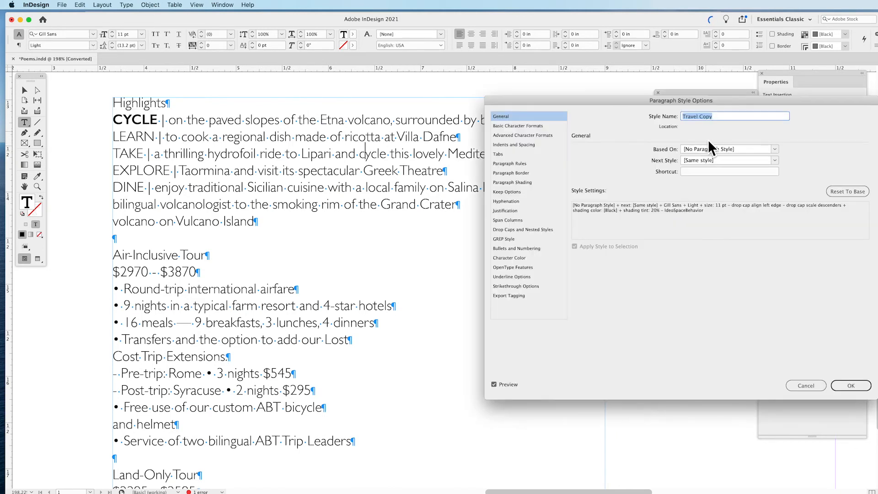
pyautogui.click(536, 230)
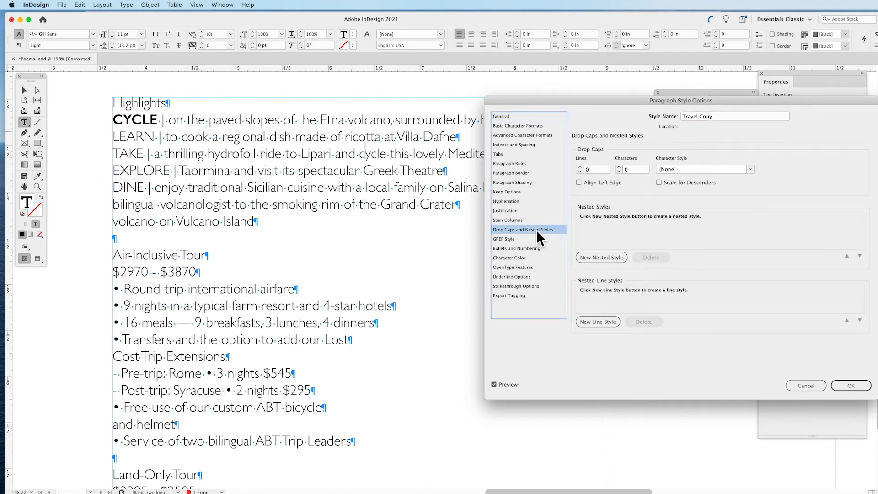
pyautogui.moveTo(572, 105); pyautogui.dragTo(561, 109)
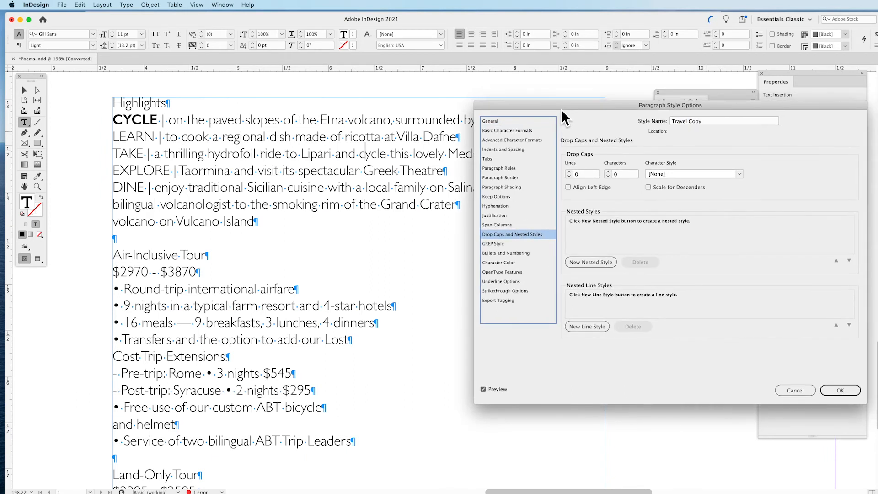
pyautogui.click(584, 263)
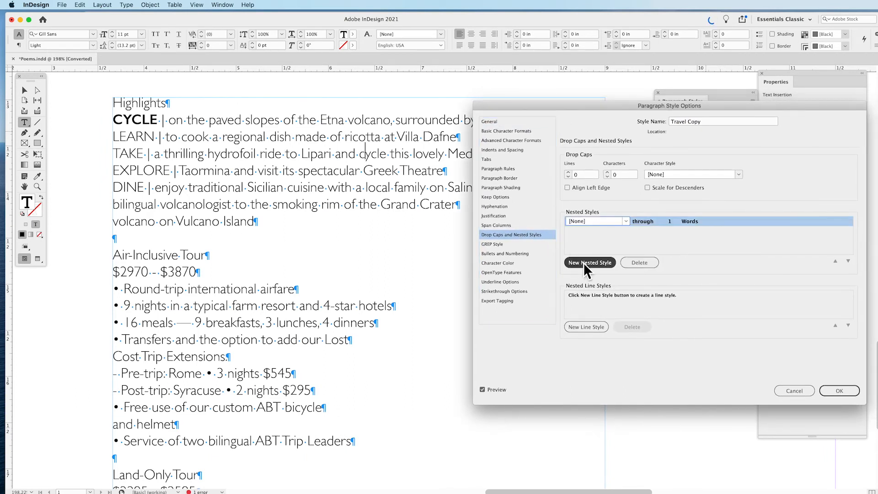
pyautogui.click(626, 221)
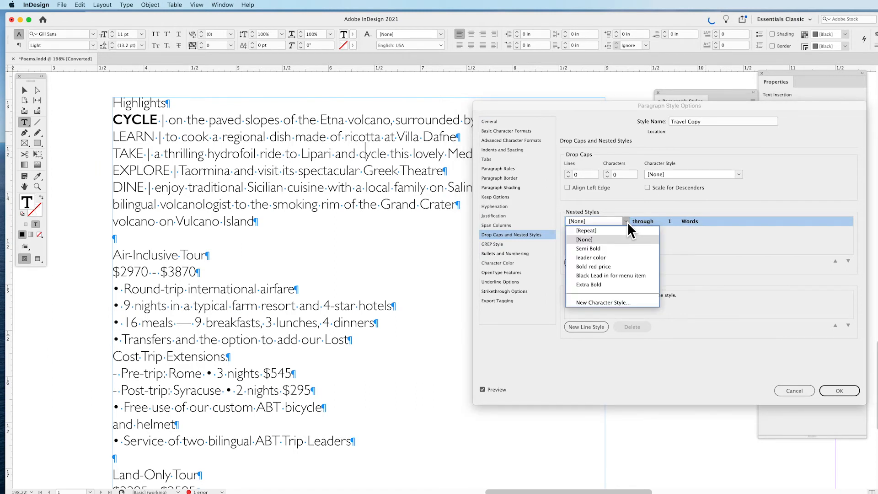
pyautogui.click(610, 249)
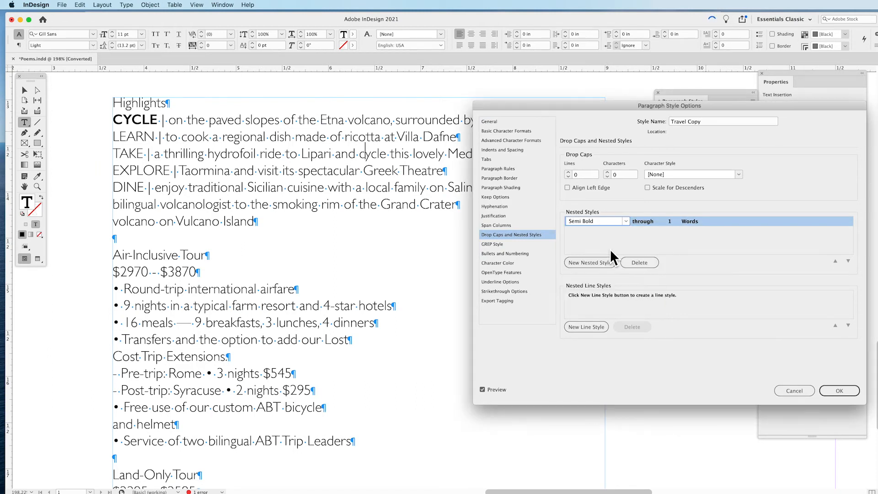
pyautogui.click(643, 223)
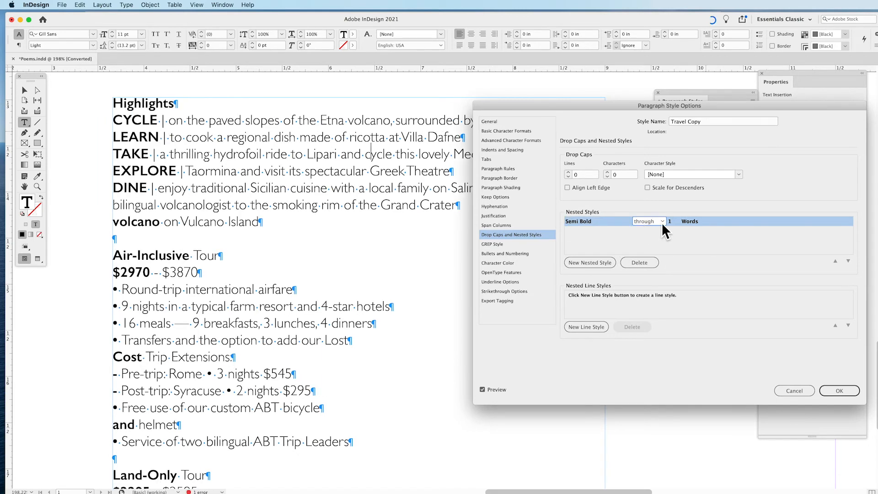
pyautogui.click(688, 222)
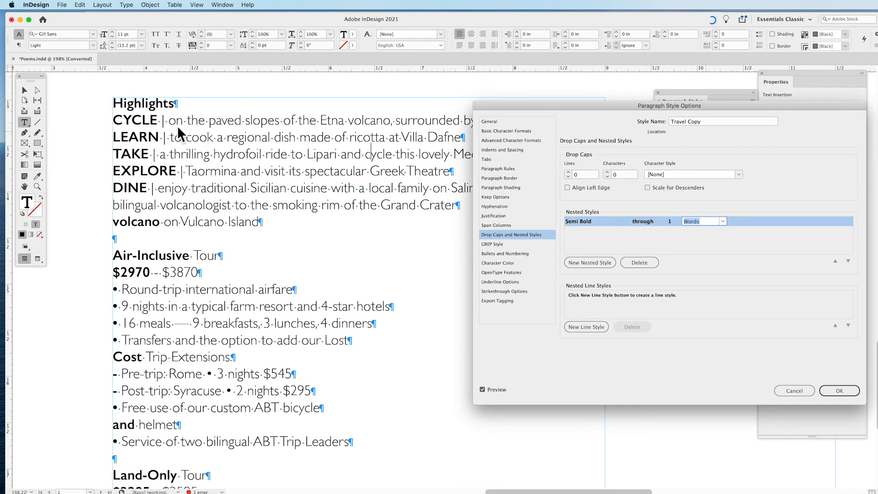
pyautogui.click(850, 391)
# Delete the paragraph return after "Grand Crater" so "volcano on Vulcano Island" joins the DINE paragraph.
pyautogui.click(476, 209)
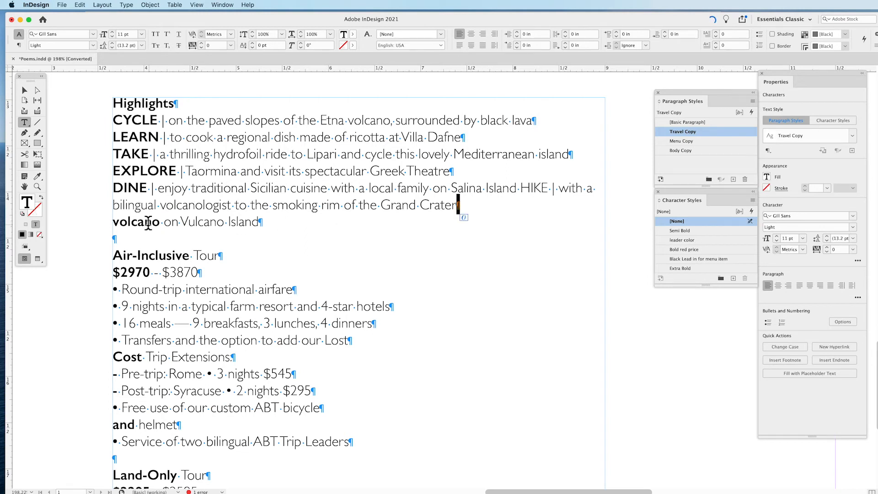
pyautogui.press('Delete')
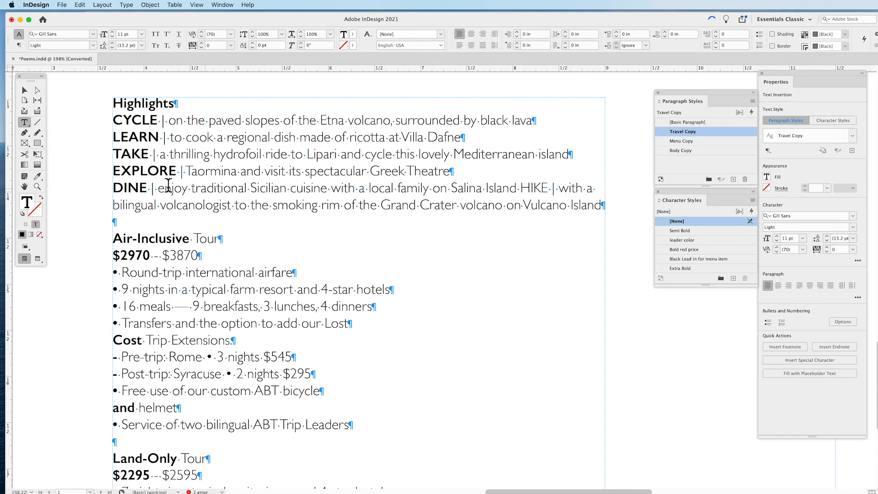
pyautogui.moveTo(151, 119); pyautogui.dragTo(169, 177)
pyautogui.click(302, 179)
pyautogui.moveTo(176, 237); pyautogui.dragTo(223, 384)
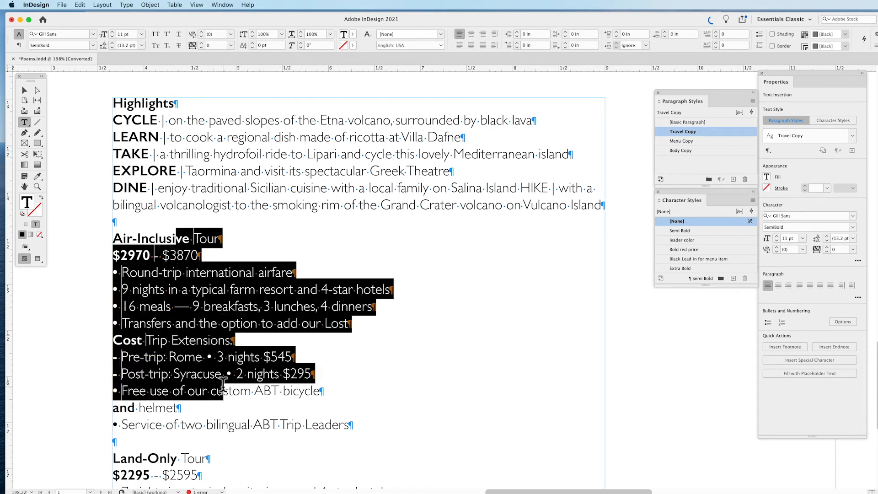
pyautogui.click(273, 341)
pyautogui.click(215, 374)
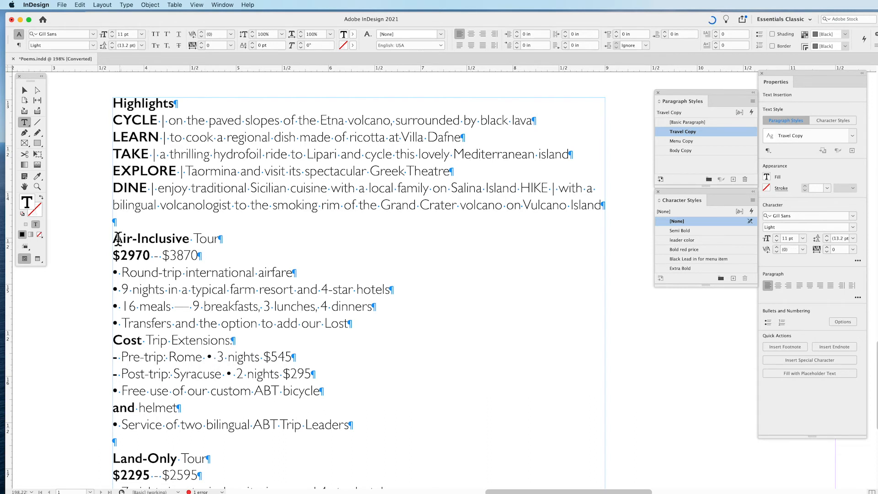
# Select the text from "Air-Inclusive Tour" through "ABT Trip Leaders" and duplicate the Travel Copy paragraph style for it as "Travel Copy Bullets".
pyautogui.moveTo(113, 239); pyautogui.dragTo(355, 422)
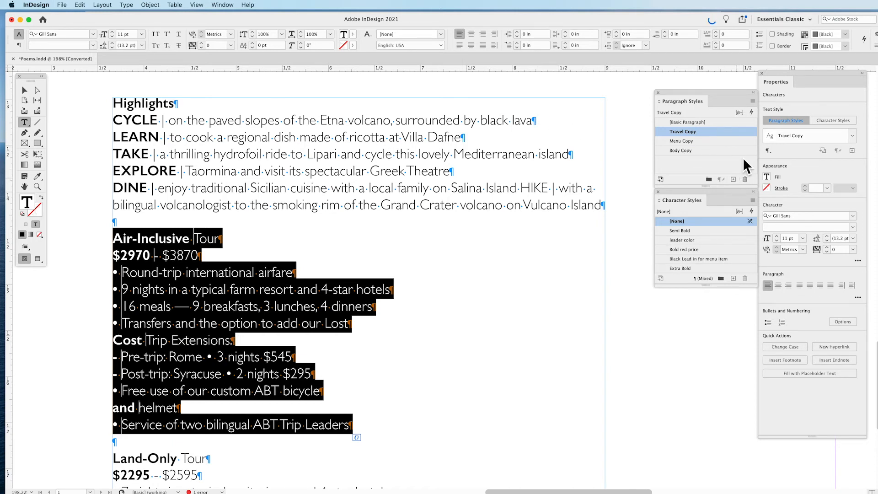
pyautogui.click(753, 101)
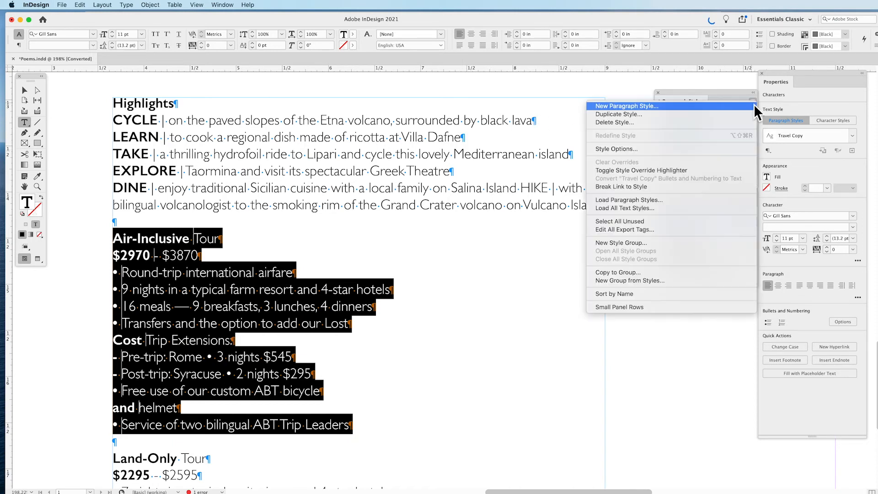
pyautogui.click(673, 116)
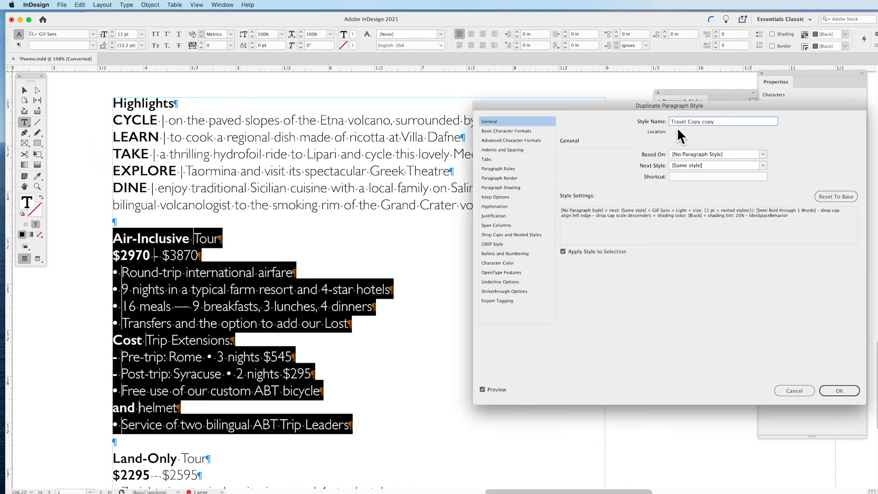
pyautogui.moveTo(714, 110); pyautogui.dragTo(630, 125)
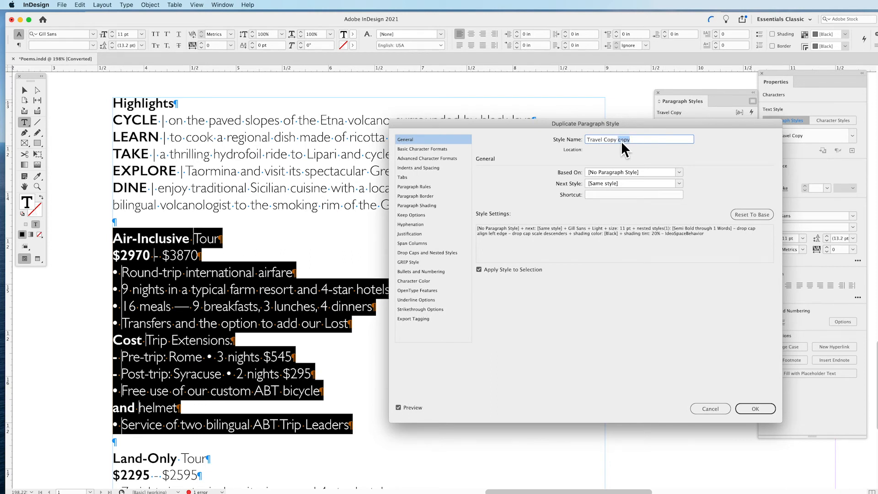
pyautogui.write('B')
pyautogui.press('Left')
pyautogui.press('Left')
pyautogui.press('BackSpace')
pyautogui.press('Delete')
pyautogui.press('Delete')
pyautogui.write('Bullets')
# Delete the Semi Bold nested style from Travel Copy Bullets and finish creating the style.
pyautogui.click(458, 253)
pyautogui.click(539, 240)
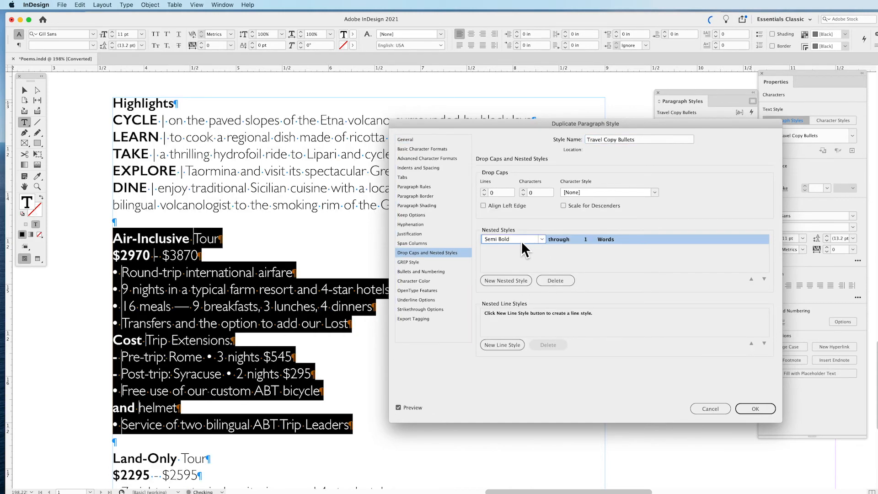
pyautogui.click(554, 280)
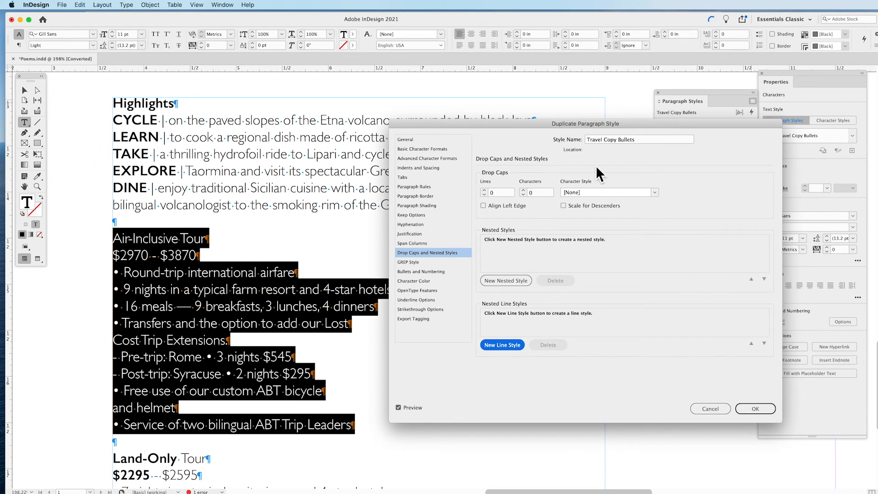
pyautogui.click(440, 139)
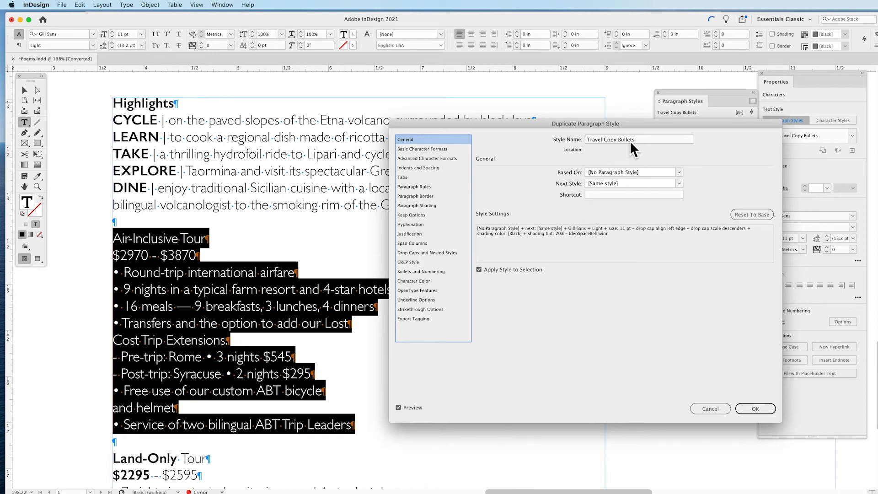
pyautogui.click(754, 408)
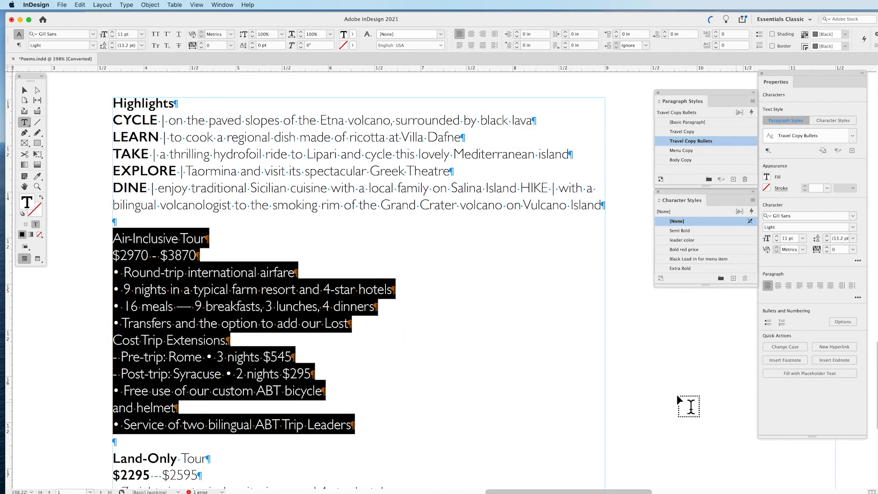
# Narrow the travel text frame to about 2.09 in wide.
pyautogui.click(298, 275)
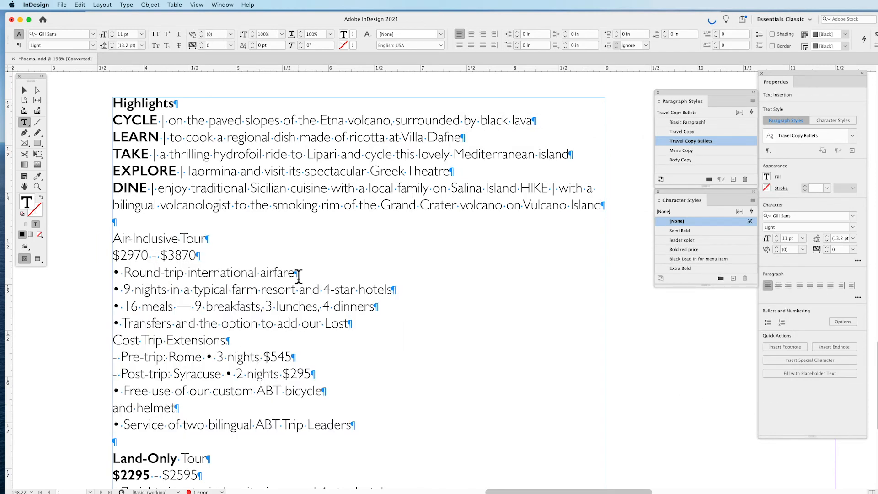
pyautogui.hscroll(-2, 304, 277)
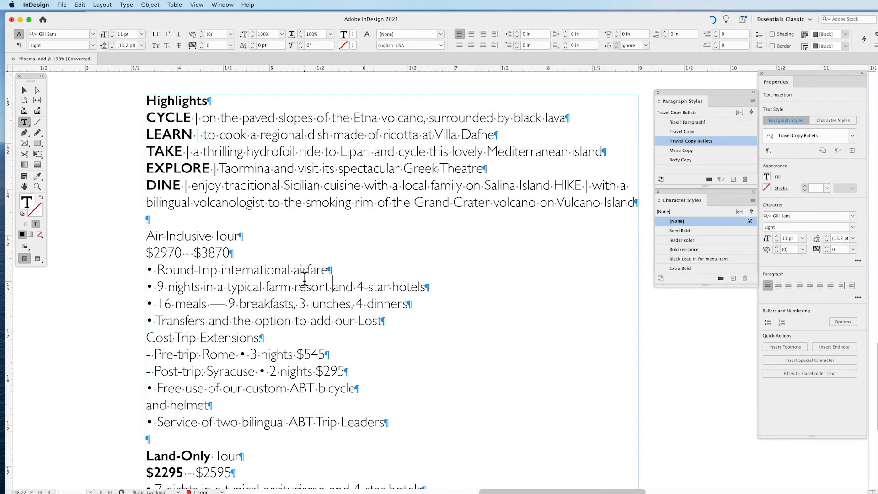
pyautogui.click(24, 90)
pyautogui.click(378, 270)
pyautogui.moveTo(638, 388); pyautogui.dragTo(339, 371)
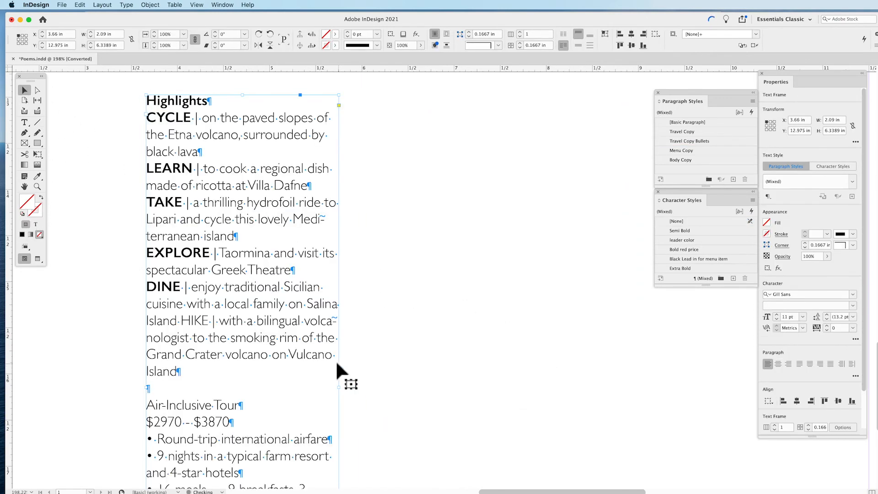
# Cut the text from "Highlights" through "Vulcano Island" out of the travel frame, removing the empty paragraph left above "Air-Inclusive Tour".
pyautogui.scroll(-1, 310, 344)
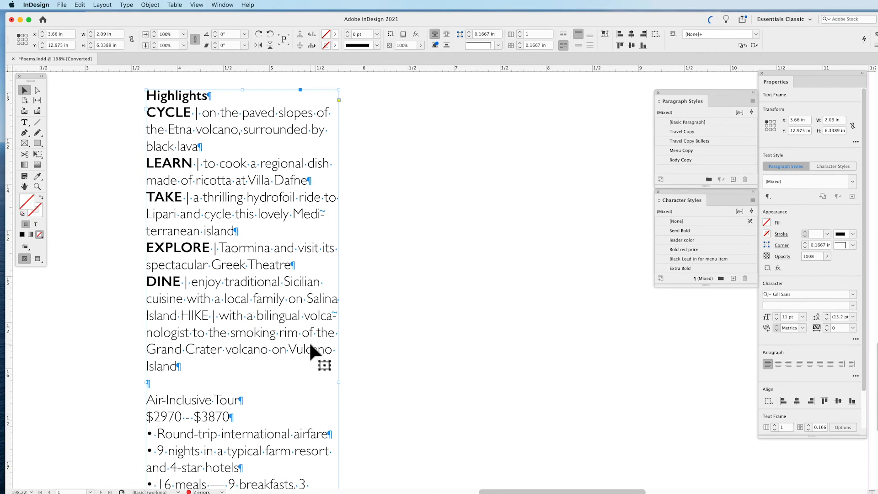
pyautogui.scroll(-10, 308, 342)
pyautogui.scroll(10, 314, 341)
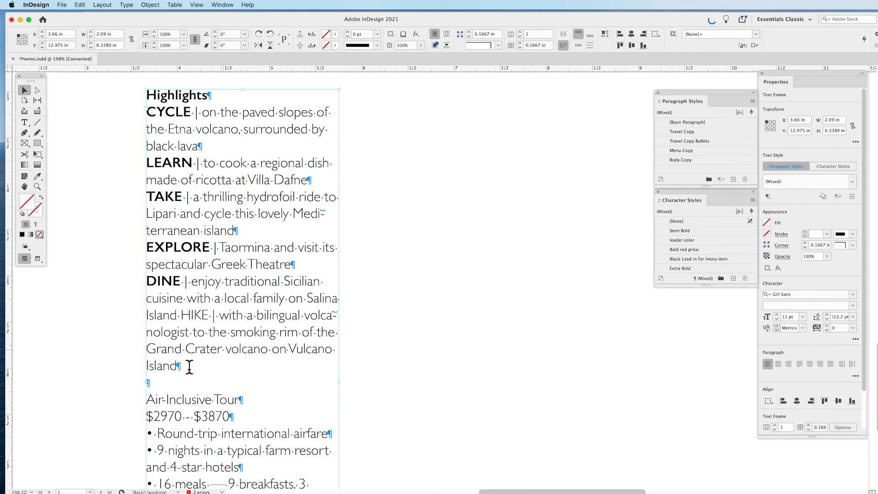
pyautogui.doubleClick(169, 382)
pyautogui.moveTo(169, 382); pyautogui.dragTo(143, 92)
pyautogui.press('cmd+c')
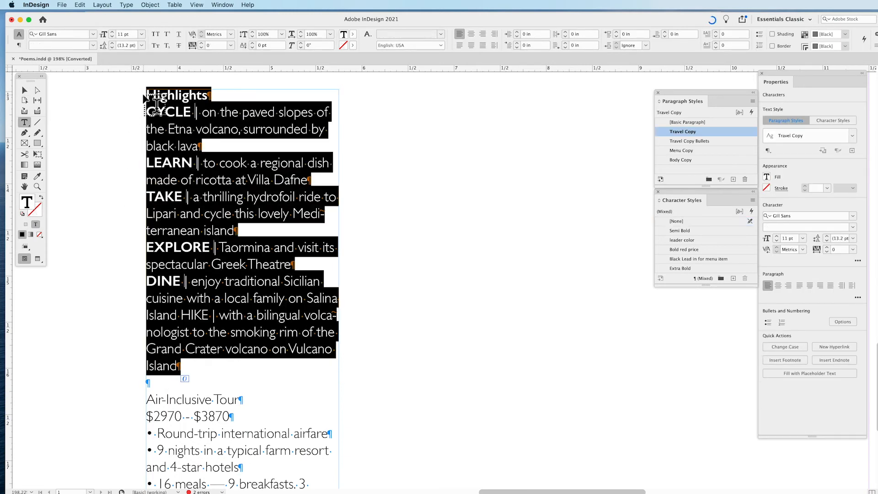
pyautogui.press('BackSpace')
pyautogui.click(148, 110)
pyautogui.press('BackSpace')
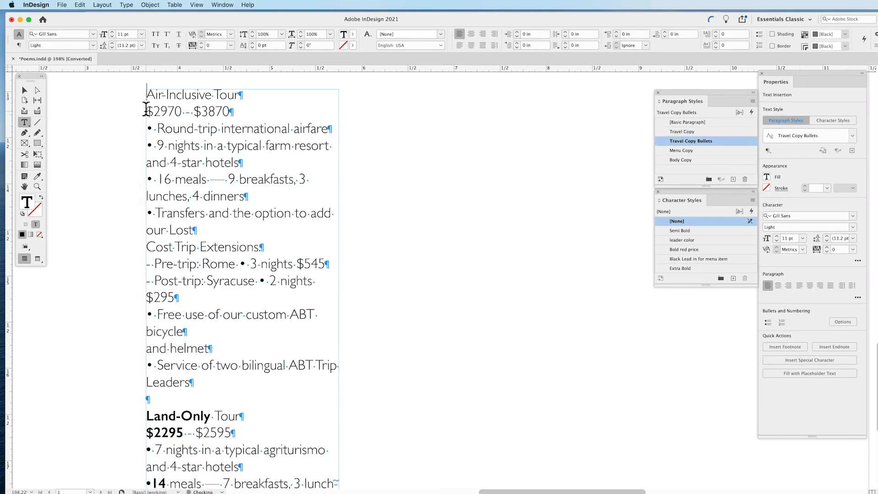
# Draw a separate text frame beside the travel copy and paste the Highlights text into it.
pyautogui.moveTo(404, 90); pyautogui.dragTo(603, 410)
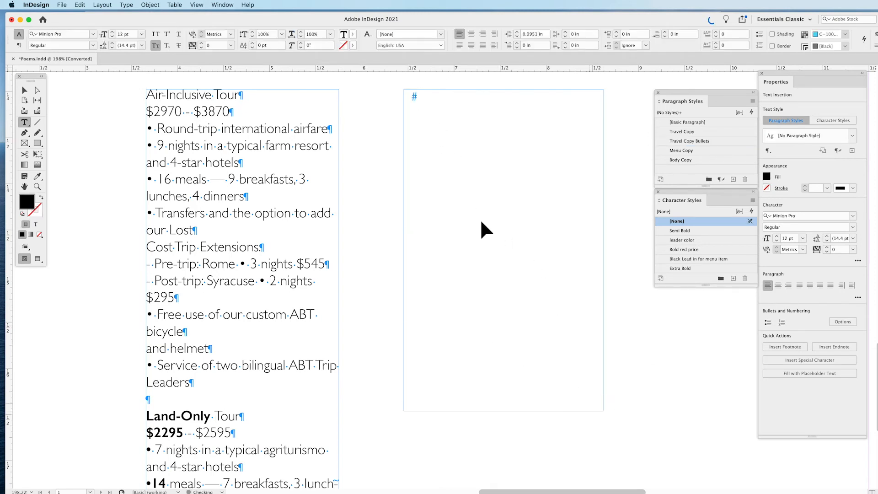
pyautogui.press('cmd+v')
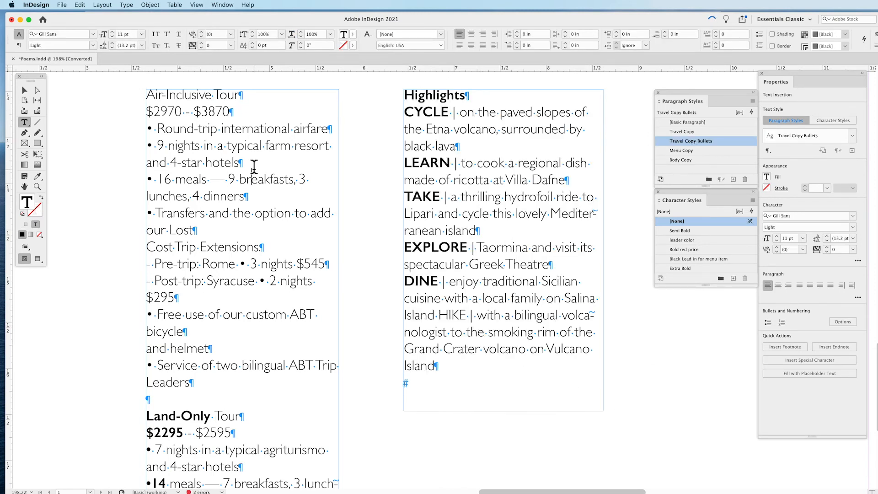
pyautogui.click(24, 90)
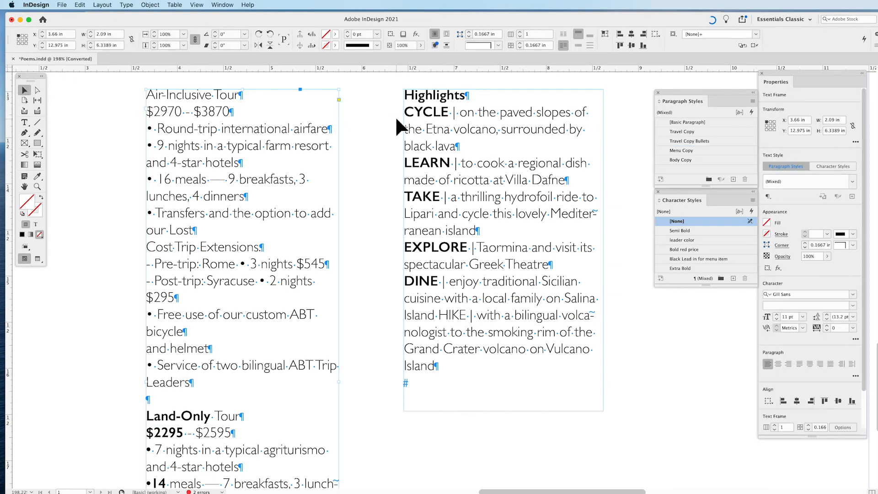
# Delete the bullet characters and spaces in front of "Round-trip", "9 nights", "16 meals" and "Transfers" in the Air-Inclusive Tour list.
pyautogui.hscroll(-5, 397, 120)
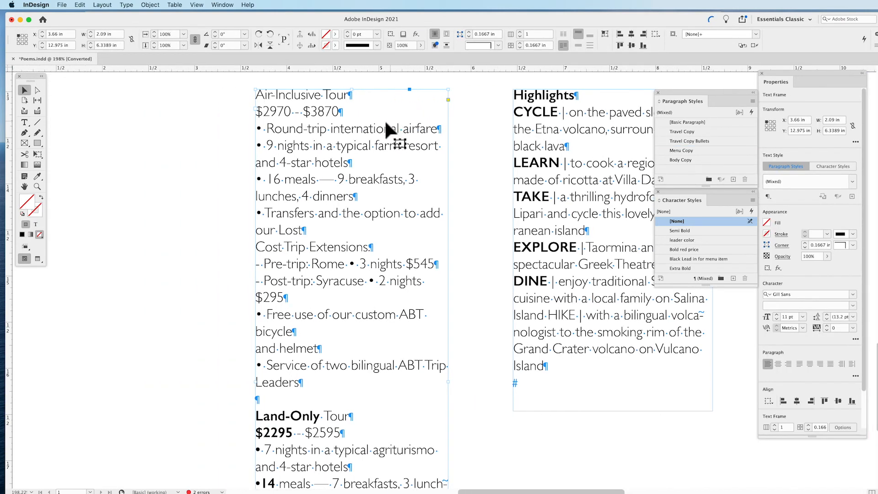
pyautogui.click(215, 151)
pyautogui.doubleClick(266, 131)
pyautogui.moveTo(267, 129); pyautogui.dragTo(245, 166)
pyautogui.press('BackSpace')
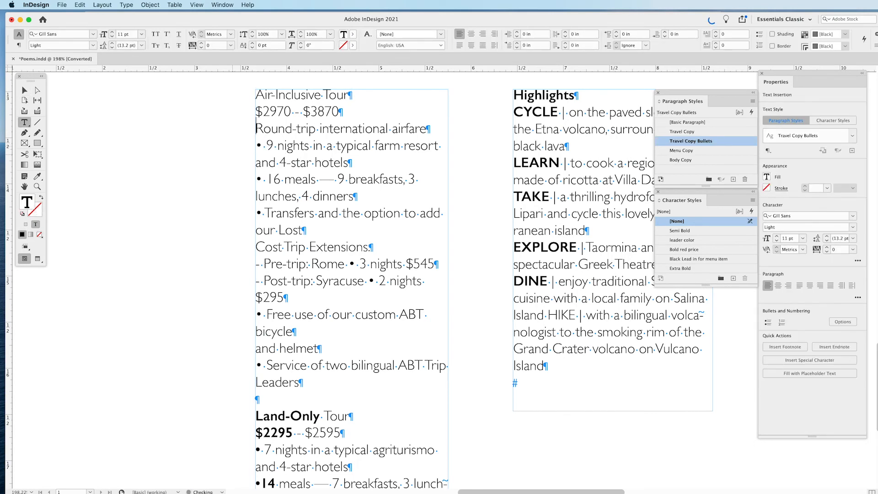
pyautogui.moveTo(267, 145); pyautogui.dragTo(257, 149)
pyautogui.press('BackSpace')
pyautogui.moveTo(267, 180); pyautogui.dragTo(257, 180)
pyautogui.press('BackSpace')
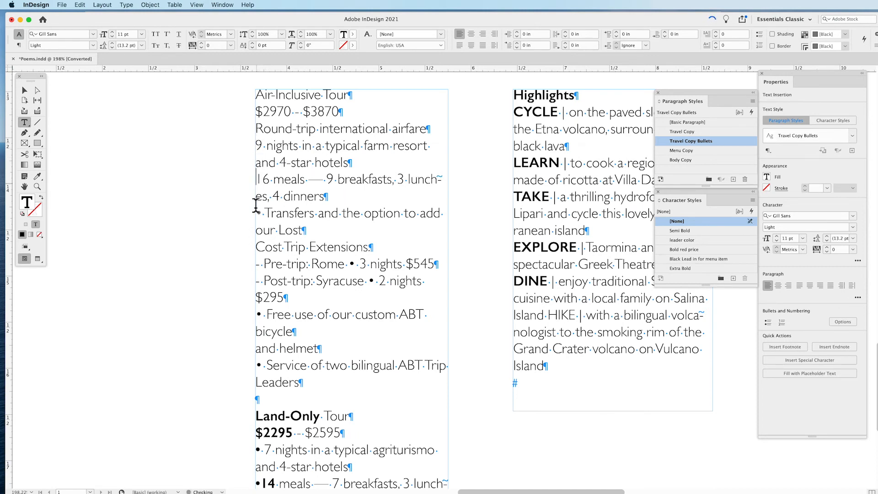
pyautogui.moveTo(266, 213); pyautogui.dragTo(257, 214)
pyautogui.press('BackSpace')
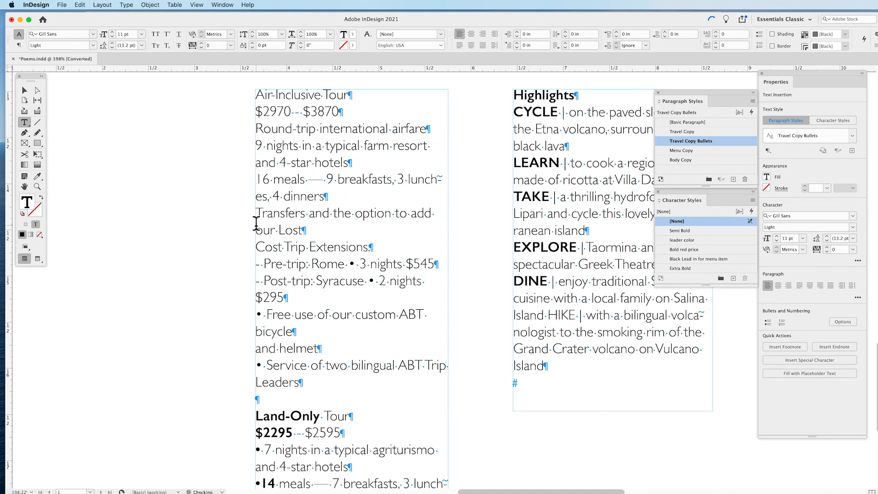
# Type a bullet and a space in front of "Round-trip", "9 nights", "16 meals" and "Transfers".
pyautogui.click(256, 129)
pyautogui.write('•')
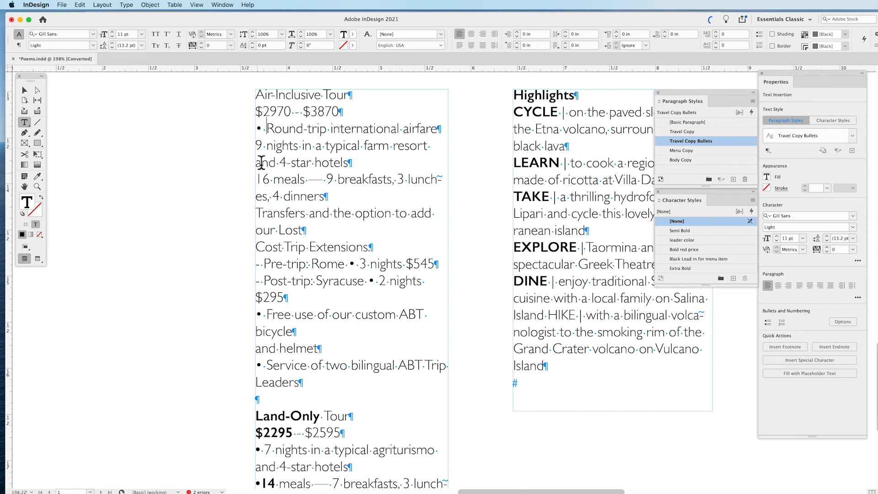
pyautogui.tripleClick(259, 146)
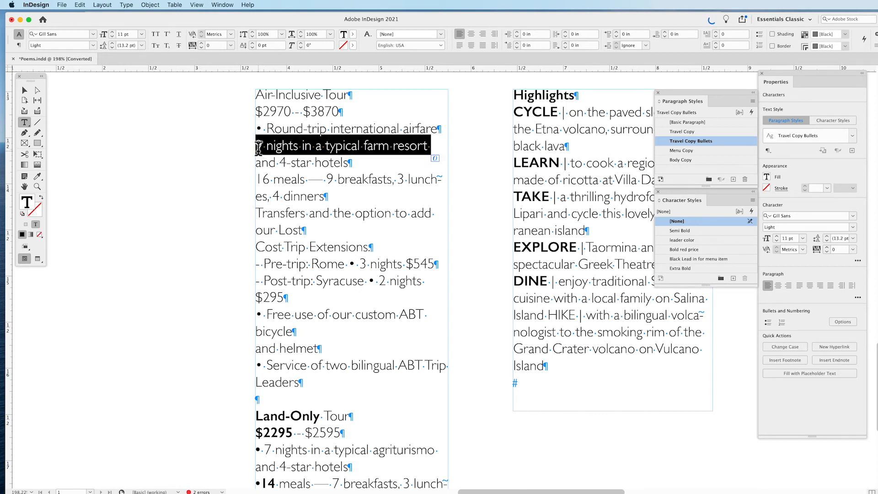
pyautogui.click(258, 146)
pyautogui.write('•')
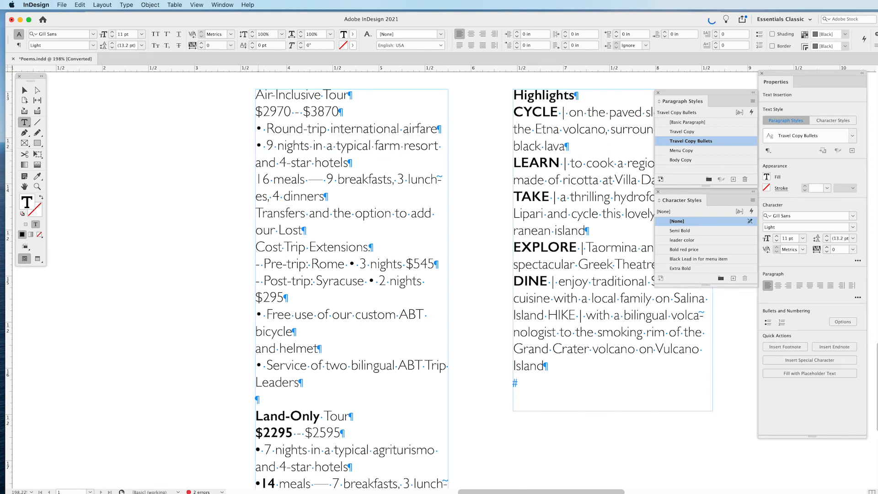
pyautogui.click(256, 179)
pyautogui.write('•')
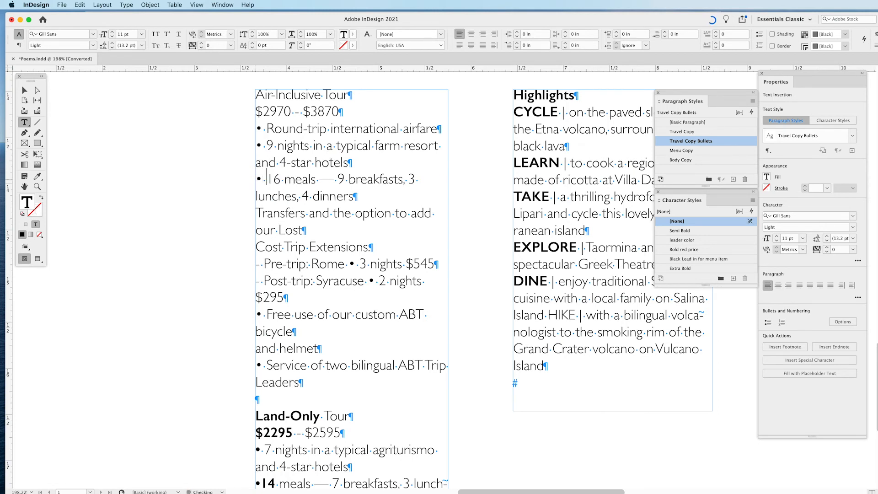
pyautogui.click(256, 212)
pyautogui.write('•')
pyautogui.moveTo(273, 146); pyautogui.dragTo(341, 151)
pyautogui.click(340, 151)
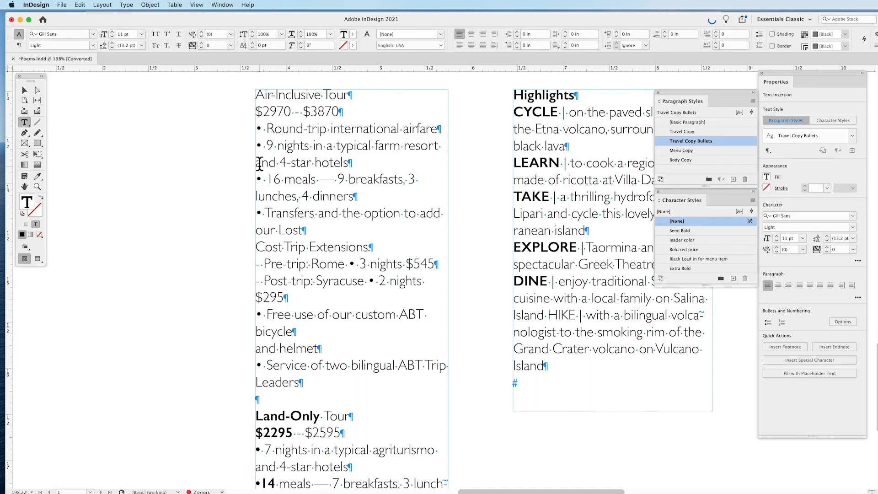
pyautogui.moveTo(258, 164); pyautogui.dragTo(347, 161)
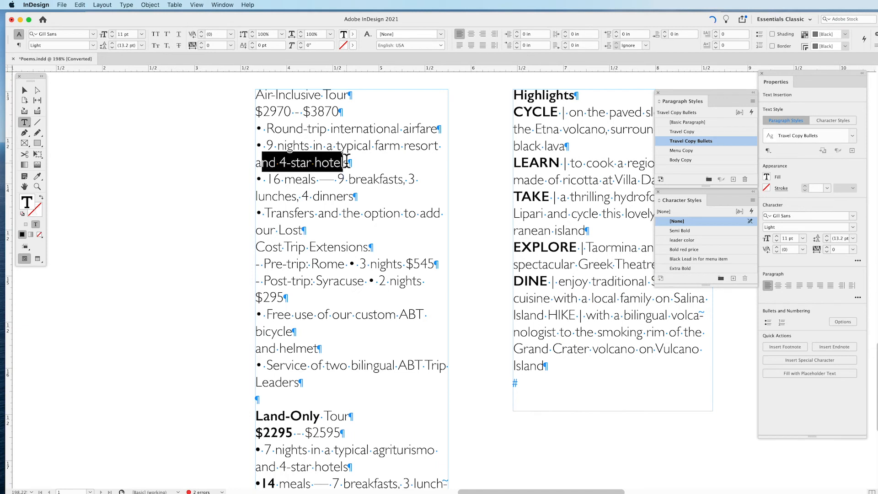
pyautogui.click(298, 148)
pyautogui.click(269, 146)
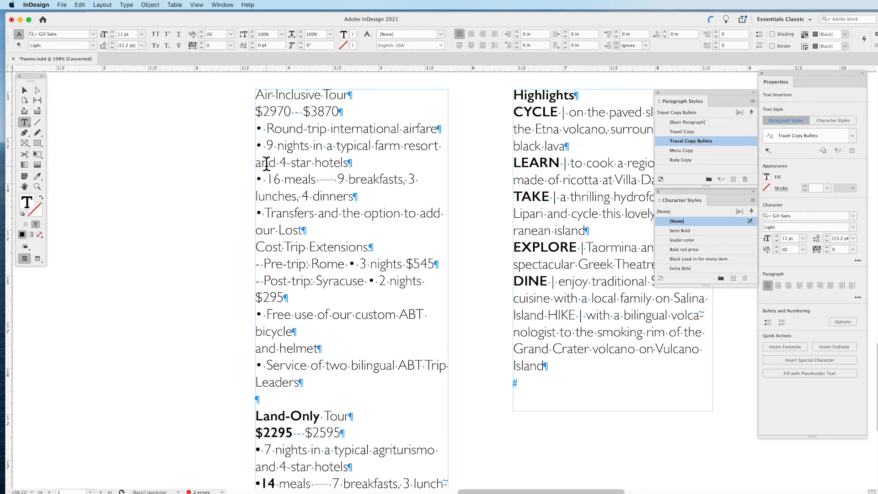
# Try to align "and 4-star hotels" under "9 nights" with a forced line break after "resort" and leading spaces.
pyautogui.click(254, 163)
pyautogui.moveTo(440, 147); pyautogui.dragTo(450, 147)
pyautogui.press('BackSpace')
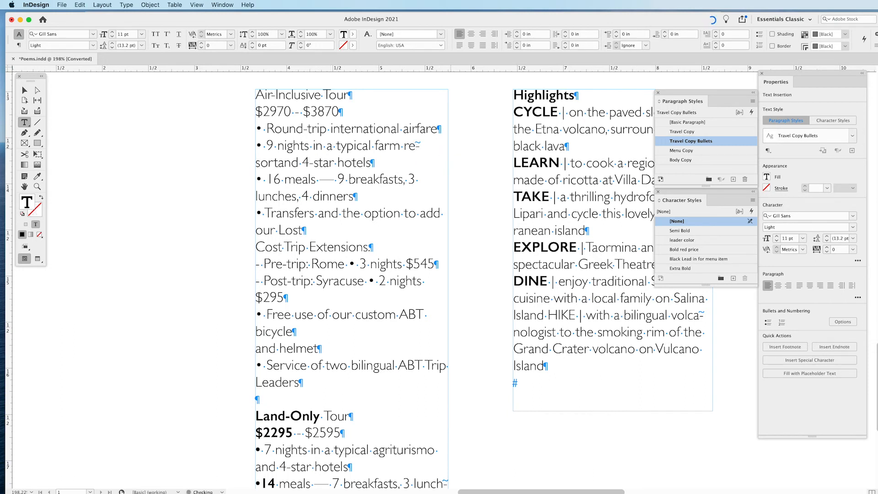
pyautogui.hotkey('shift', 'Return')
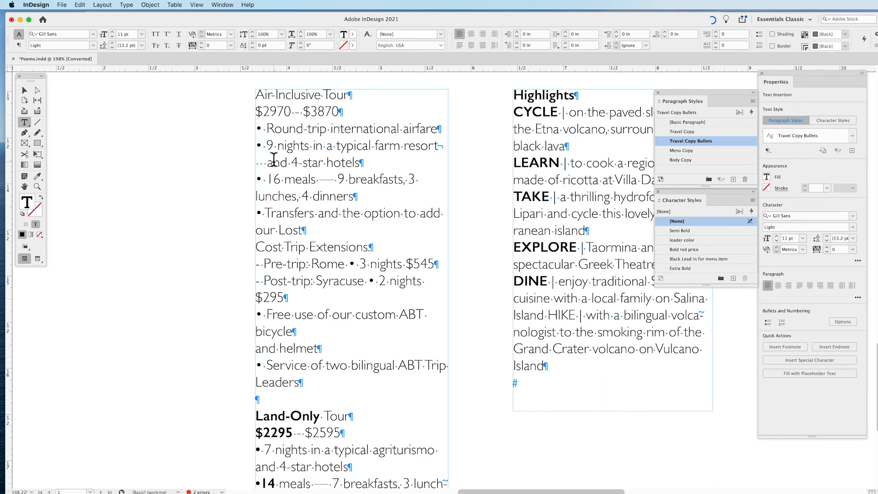
# Remove the forced line break and leading spaces before "and 4-star hotels", keeping one space after "resort".
pyautogui.click(268, 146)
pyautogui.moveTo(270, 162); pyautogui.dragTo(255, 162)
pyautogui.press('BackSpace')
pyautogui.press('BackSpace')
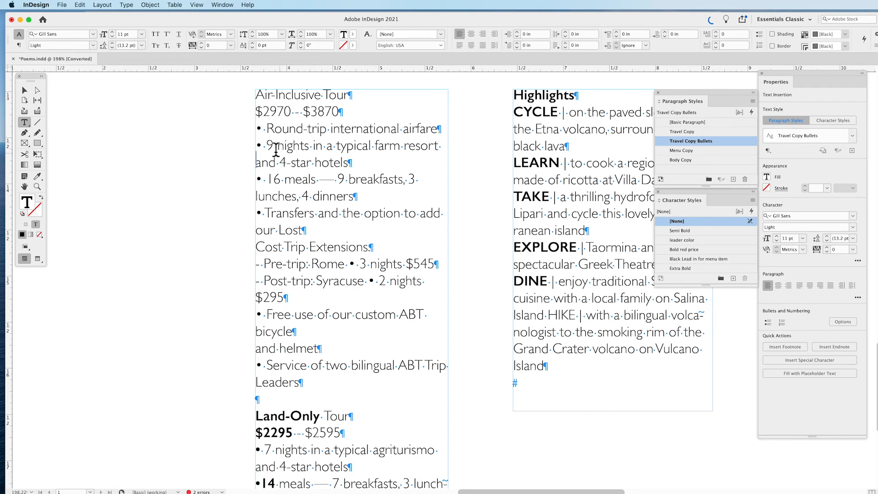
# Insert an Indent to Here character directly before "9 nights" to align the item's second line with its text.
pyautogui.click(356, 155)
pyautogui.moveTo(255, 146); pyautogui.dragTo(263, 146)
pyautogui.click(268, 146)
pyautogui.click(268, 145)
pyautogui.click(127, 5)
pyautogui.moveTo(145, 251)
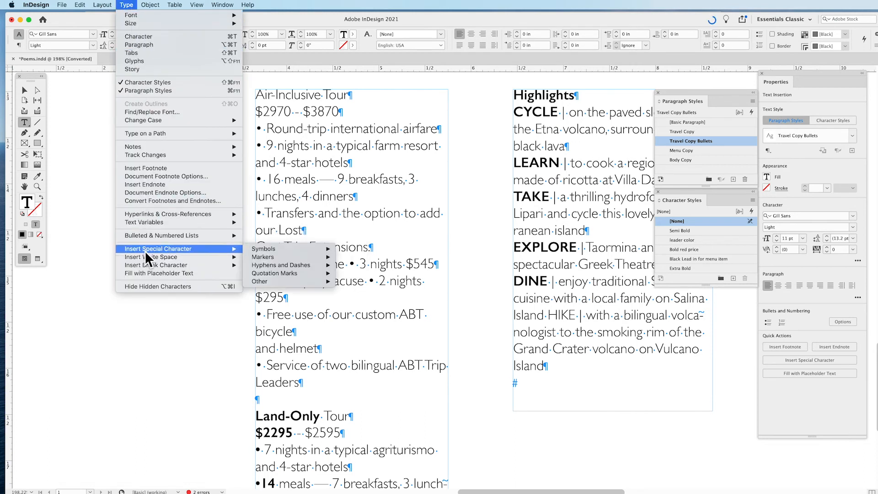
pyautogui.moveTo(273, 283)
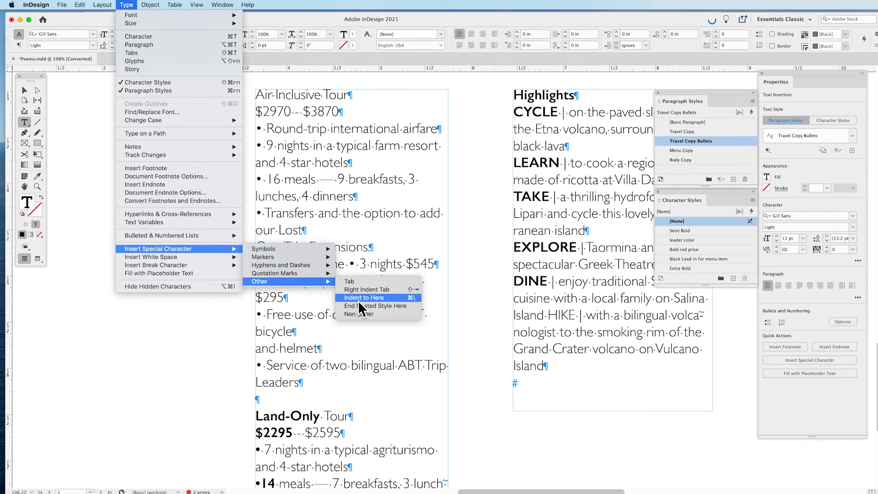
pyautogui.click(414, 301)
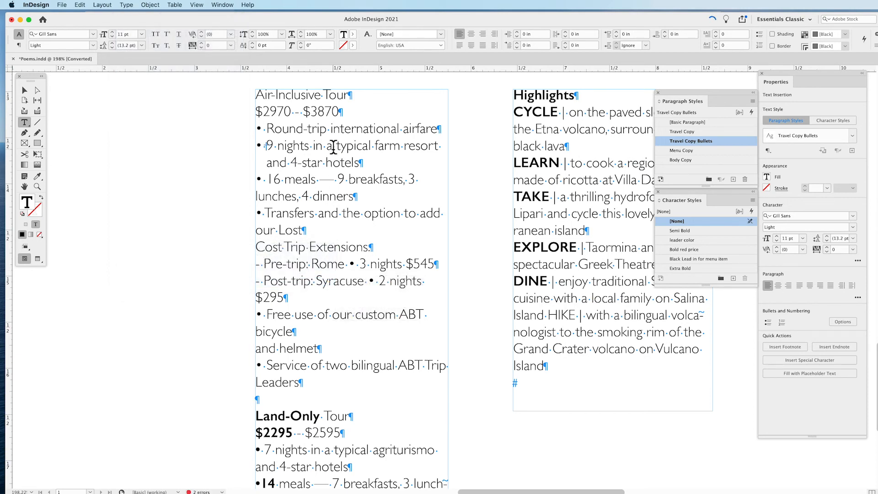
# Examine the Indent to Here marker in front of "9 nights" at high magnification.
pyautogui.moveTo(220, 115); pyautogui.dragTo(336, 194)
pyautogui.click(373, 228)
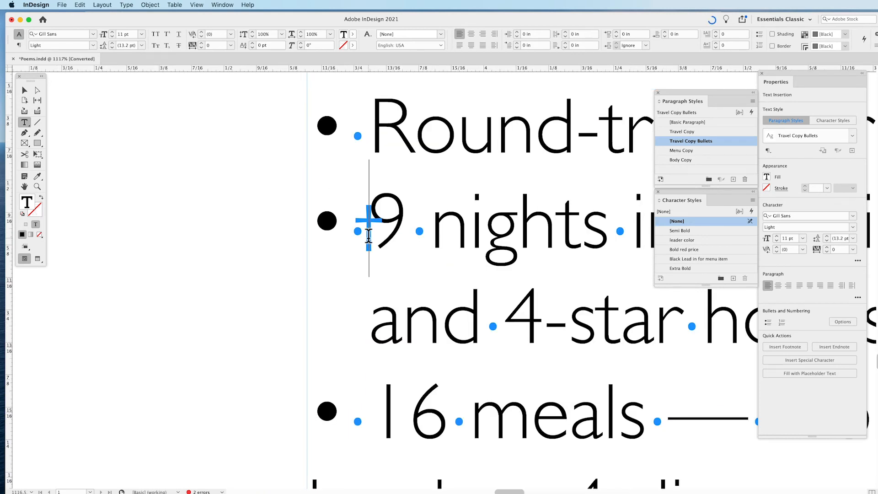
pyautogui.moveTo(380, 237); pyautogui.dragTo(330, 226)
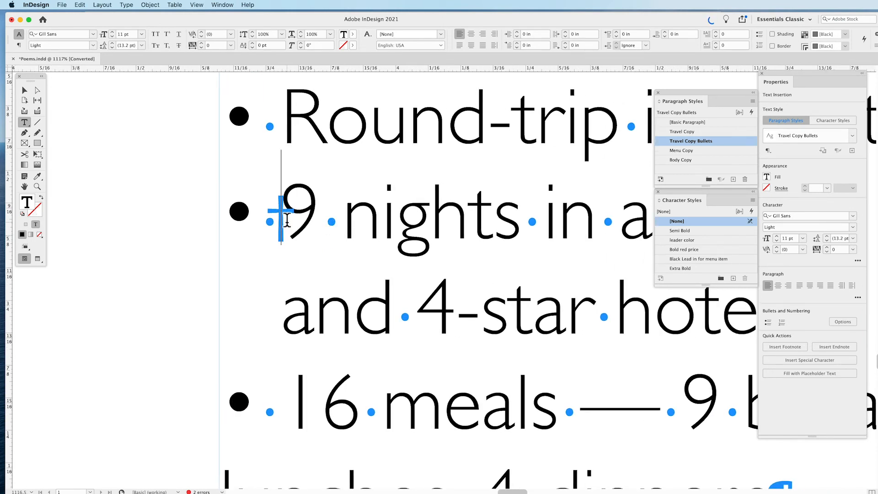
pyautogui.click(381, 215)
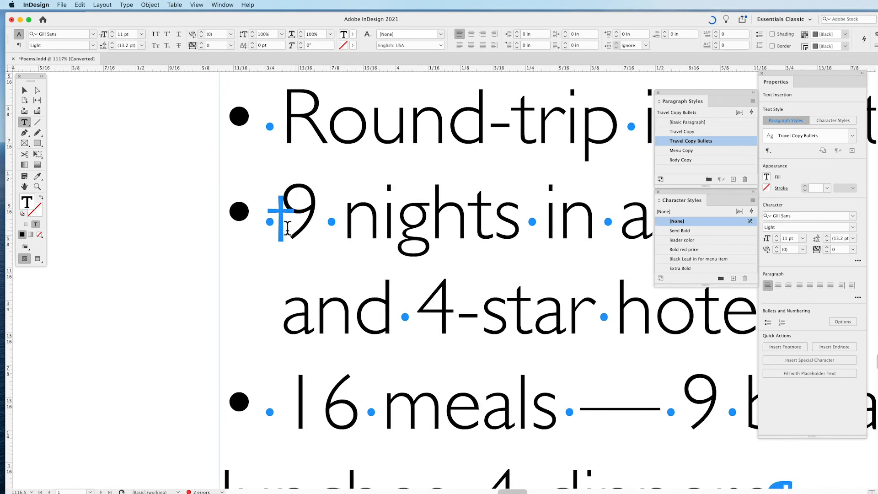
pyautogui.click(283, 230)
pyautogui.press('super+minus')
pyautogui.press('super+minus')
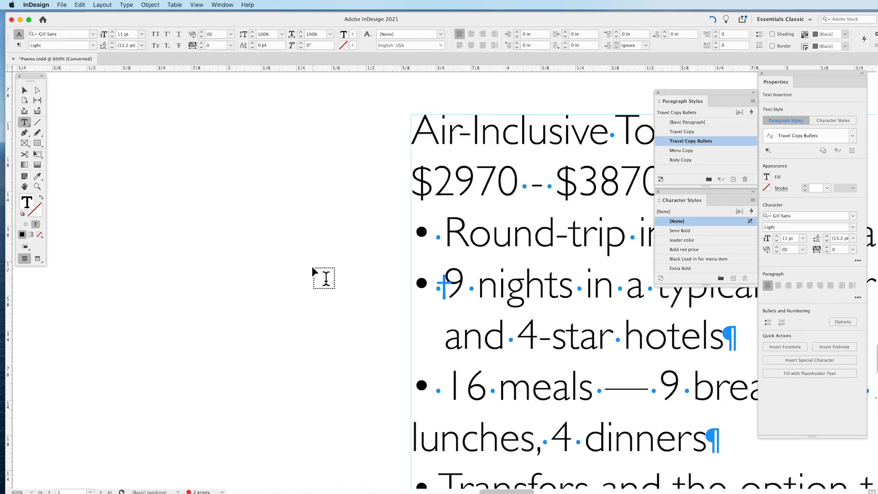
# Insert Indent to Here characters directly before "16 meals" and before "Transfers" in the bullet list.
pyautogui.moveTo(304, 280); pyautogui.dragTo(232, 206)
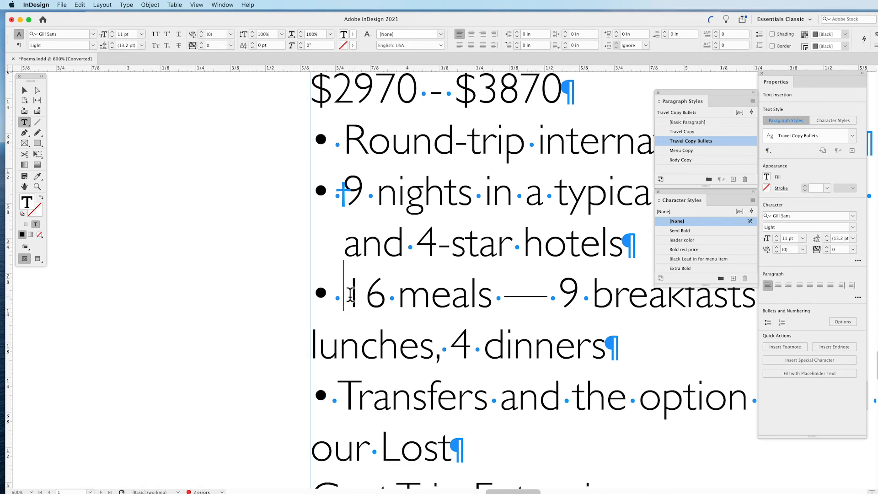
pyautogui.click(324, 296)
pyautogui.click(350, 297)
pyautogui.press('super+backslash')
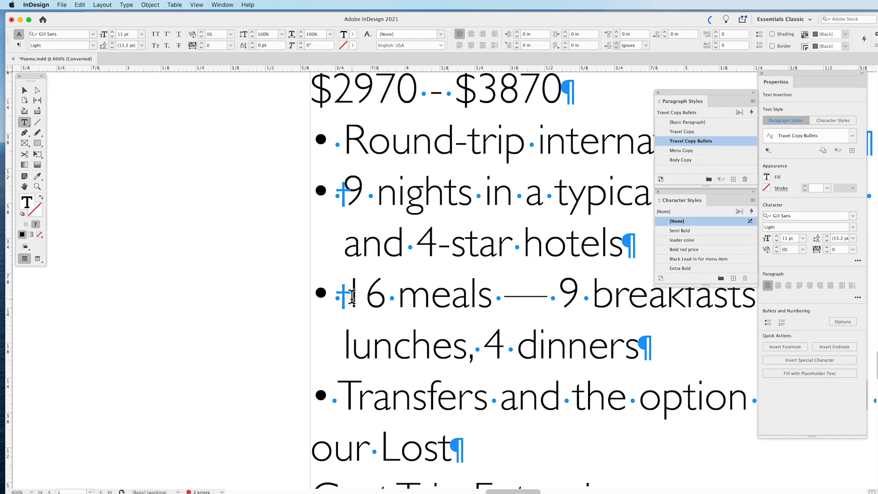
pyautogui.scroll(-4, 350, 295)
pyautogui.click(342, 210)
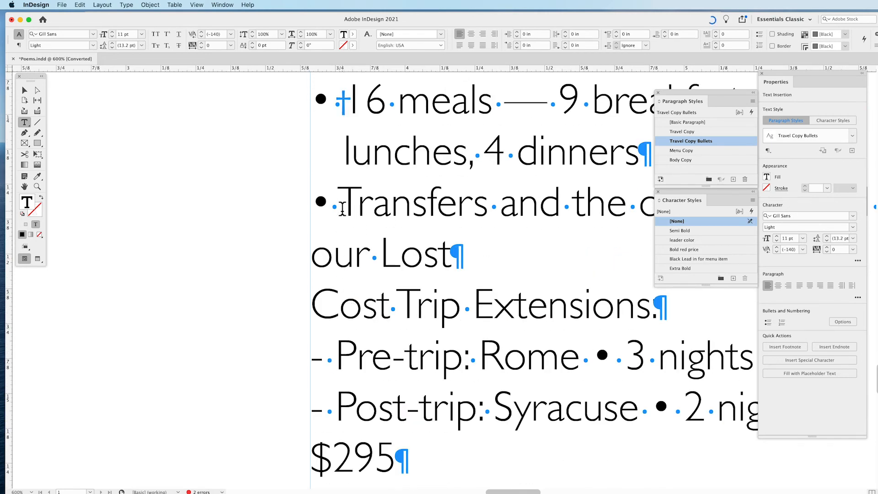
pyautogui.press('super+backslash')
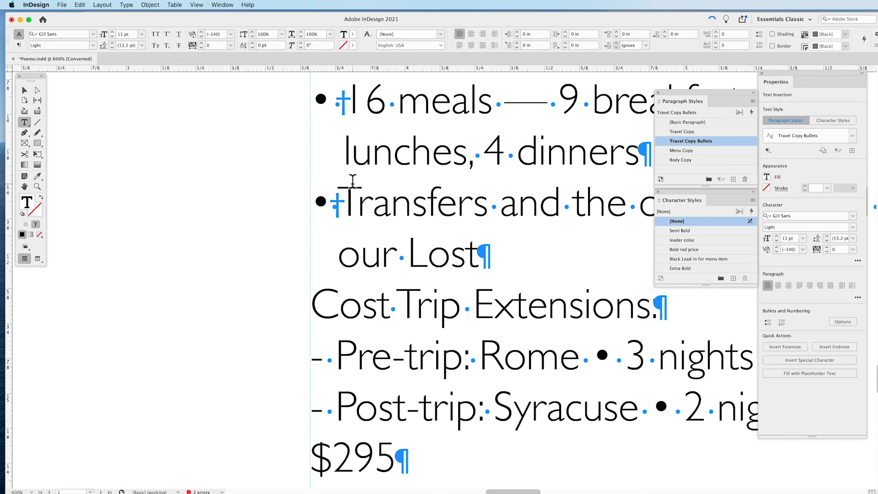
# Hide the hidden characters and deselect the text to view the indented bullets at 200% zoom.
pyautogui.press('super+minus')
pyautogui.press('super+minus')
pyautogui.press('super+minus')
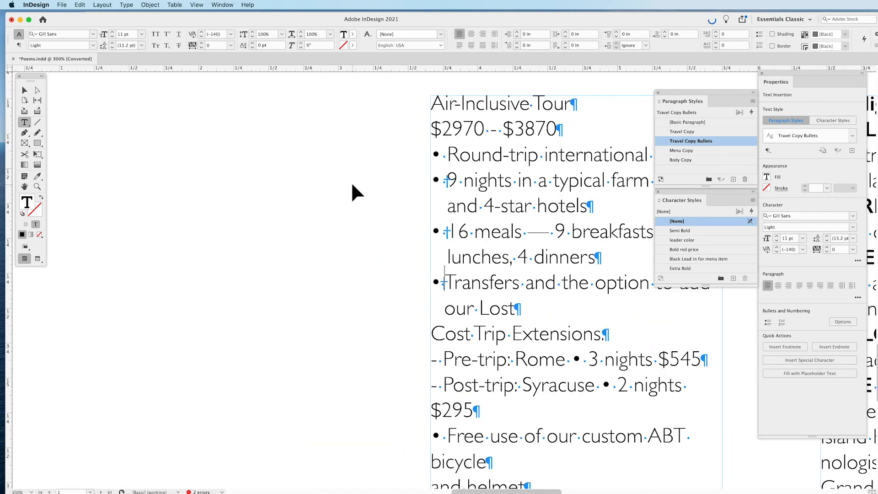
pyautogui.press('super+alt+i')
pyautogui.click(28, 90)
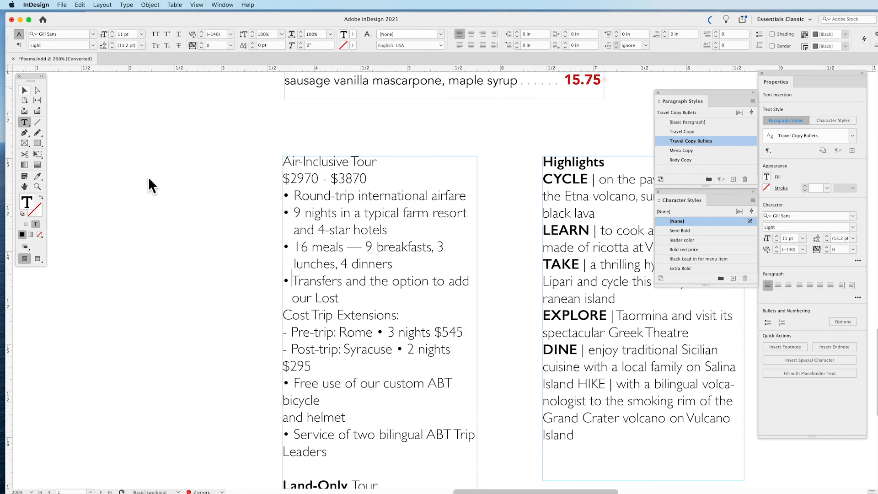
pyautogui.click(148, 177)
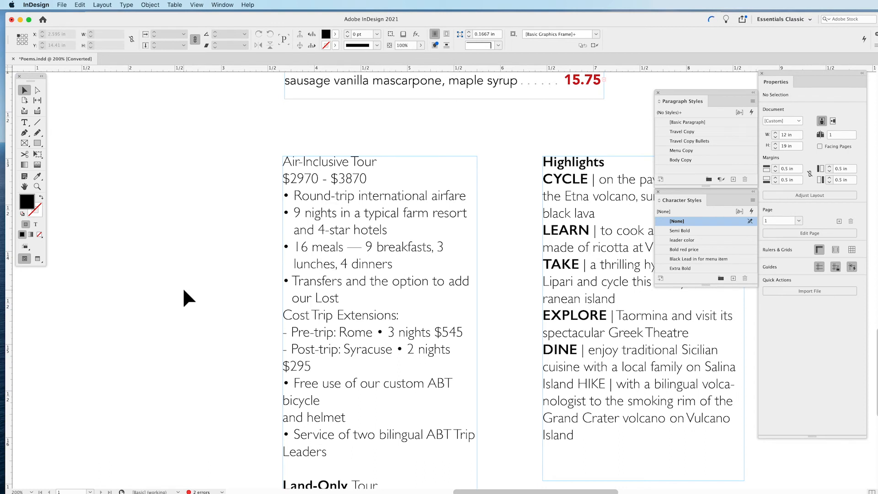
# Show the hidden characters and delete the manual bullets and spacing before "Round-trip international airfare" and "9 nights".
pyautogui.press('super+alt+i')
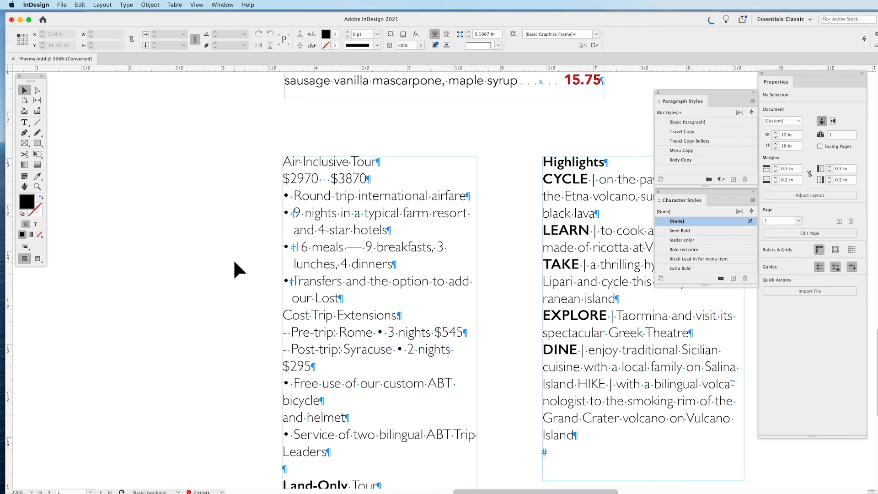
pyautogui.click(288, 245)
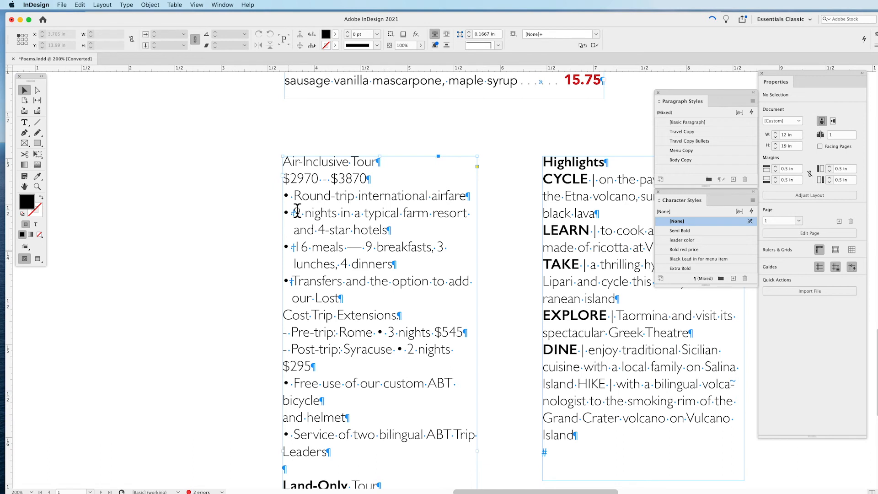
pyautogui.doubleClick(297, 196)
pyautogui.press('BackSpace')
pyautogui.press('BackSpace')
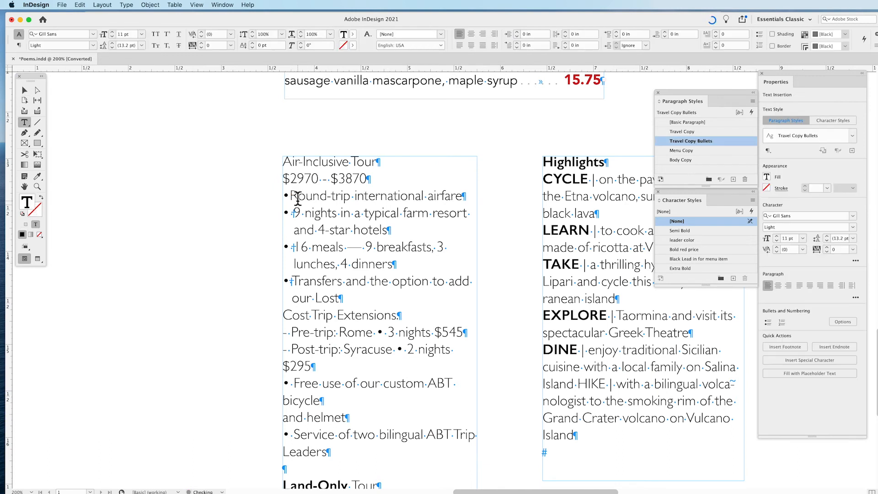
pyautogui.click(296, 212)
pyautogui.press('BackSpace')
pyautogui.press('BackSpace')
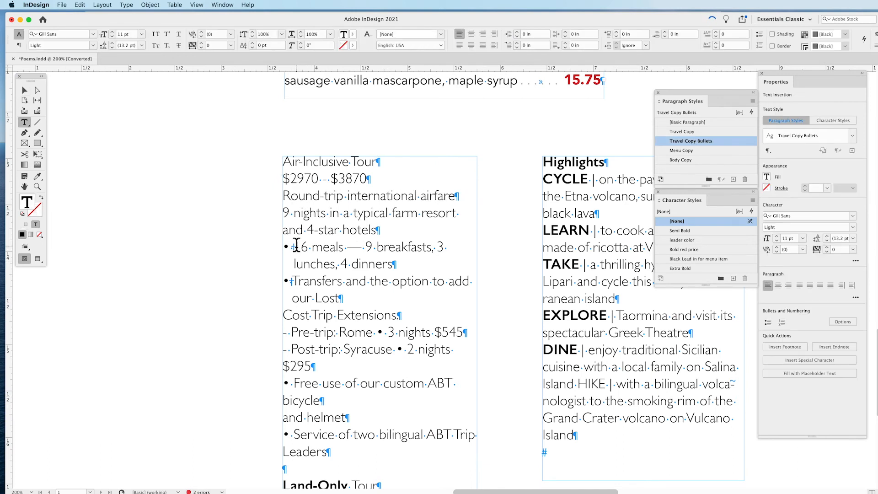
# Delete the manual bullets and Indent to Here characters in front of "16 meals" and "Transfers".
pyautogui.click(297, 247)
pyautogui.press('BackSpace')
pyautogui.press('BackSpace')
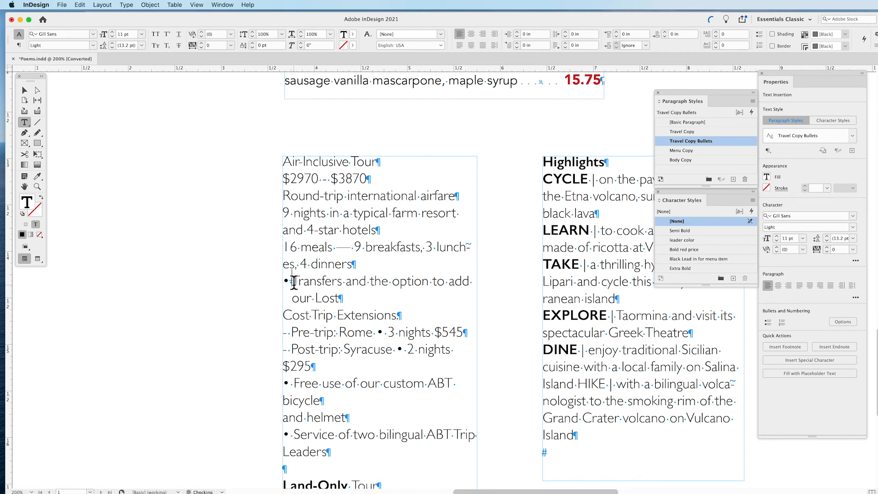
pyautogui.click(293, 281)
pyautogui.press('BackSpace')
pyautogui.press('BackSpace')
# Delete the manual bullets and spaces in front of "Free use" and "Service of two".
pyautogui.click(294, 383)
pyautogui.press('BackSpace')
pyautogui.press('BackSpace')
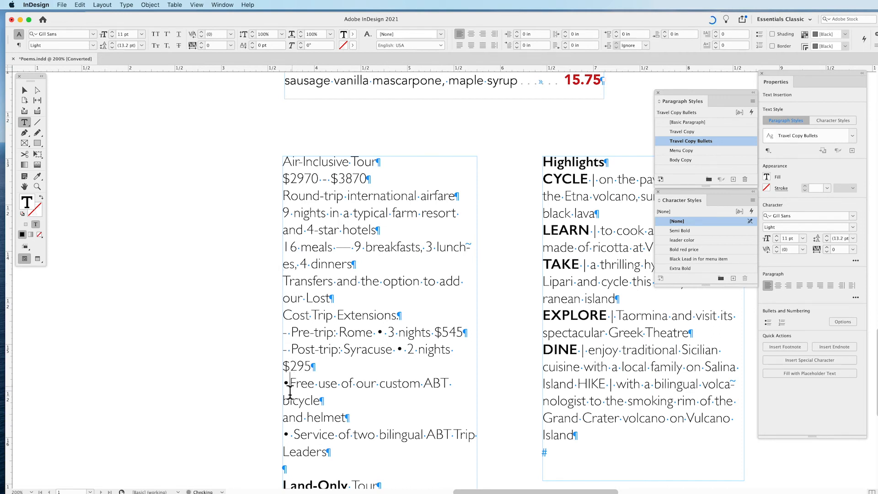
pyautogui.click(294, 435)
pyautogui.press('BackSpace')
pyautogui.press('BackSpace')
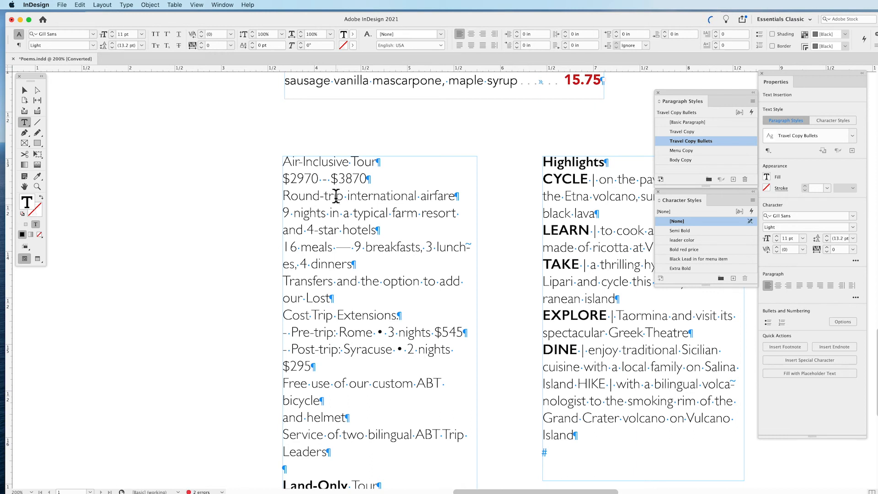
# Apply automatic bullets to the "Round-trip international airfare" and "9 nights" paragraphs.
pyautogui.doubleClick(336, 195)
pyautogui.tripleClick(335, 196)
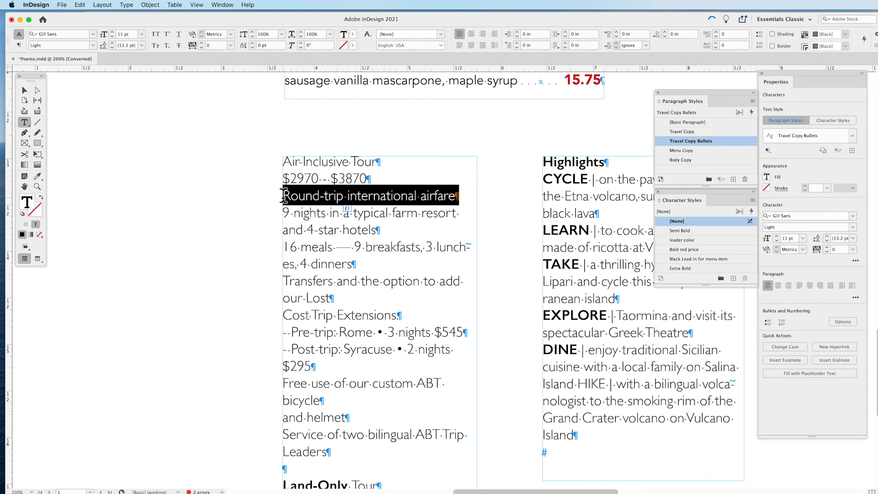
pyautogui.keyDown('shift'); pyautogui.click(396, 226); pyautogui.keyUp('shift')
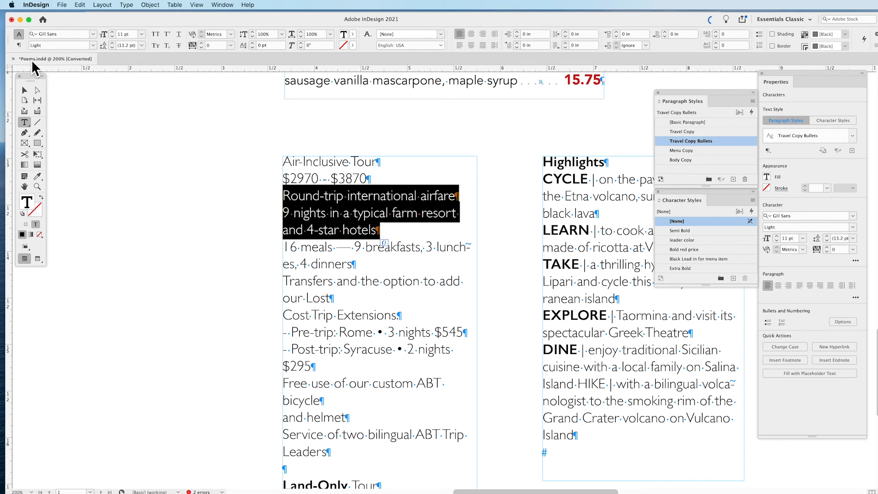
pyautogui.click(19, 45)
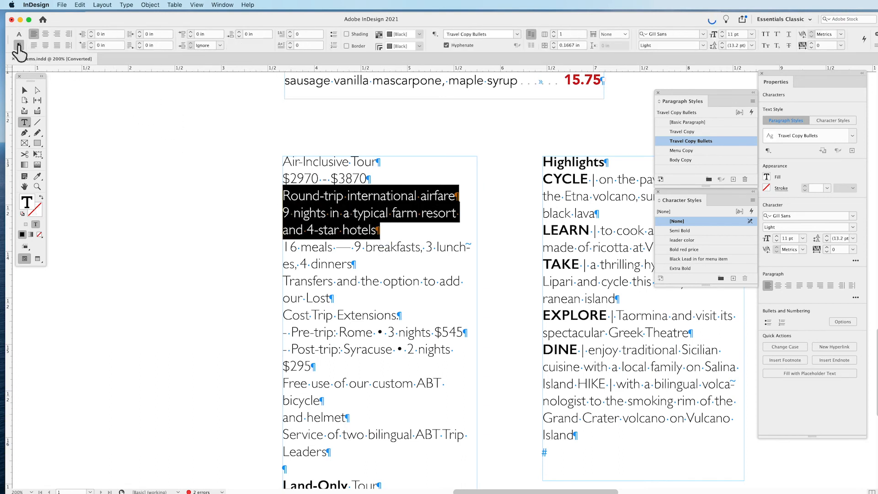
pyautogui.click(334, 35)
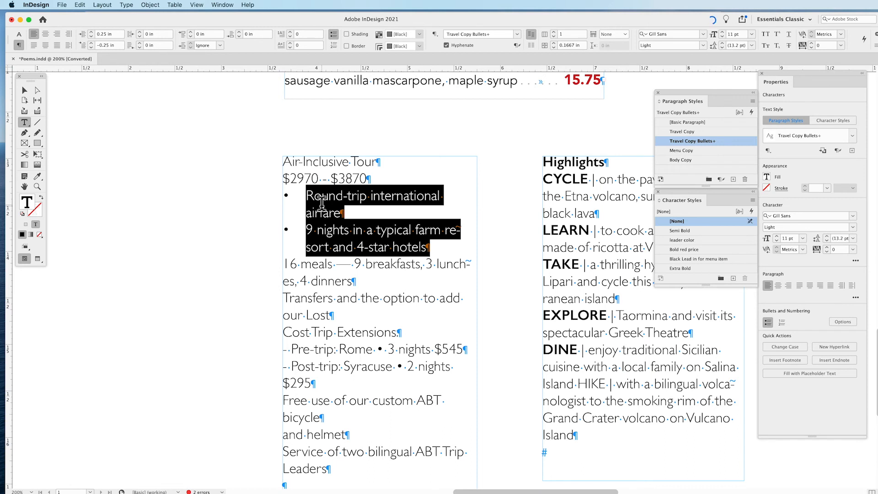
pyautogui.keyDown('alt'); pyautogui.click(336, 37); pyautogui.keyUp('alt')
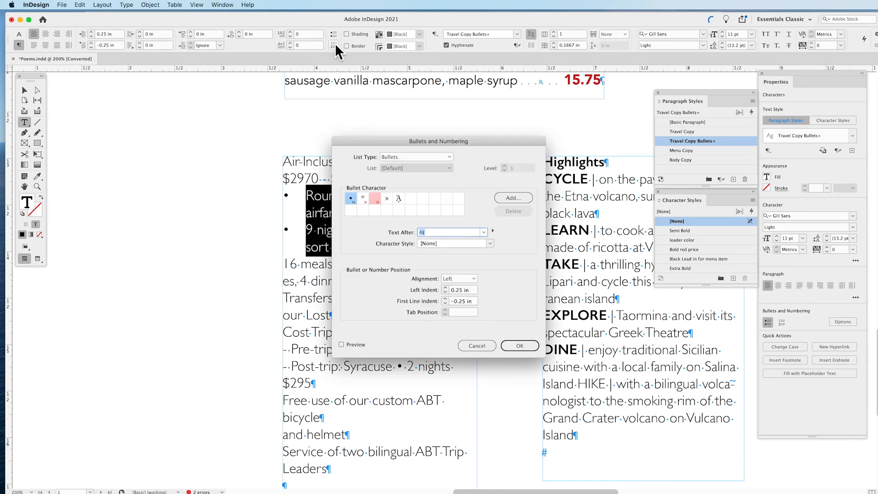
pyautogui.moveTo(353, 143); pyautogui.dragTo(357, 118)
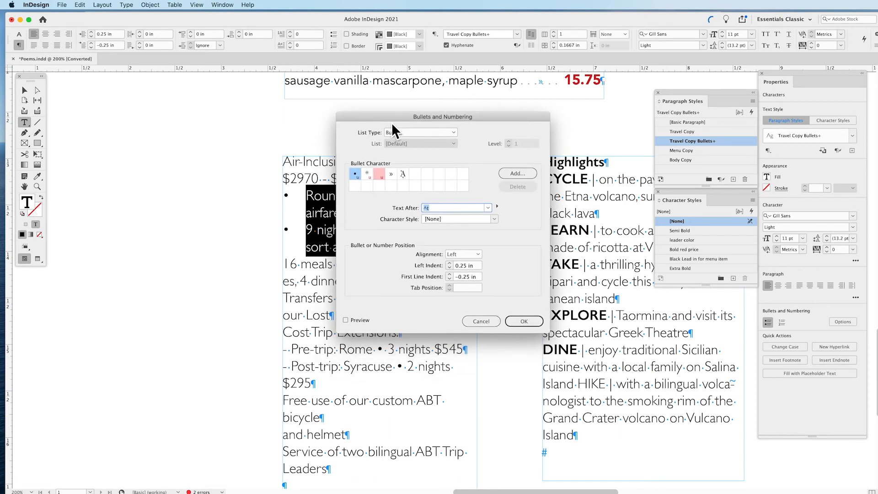
pyautogui.click(475, 319)
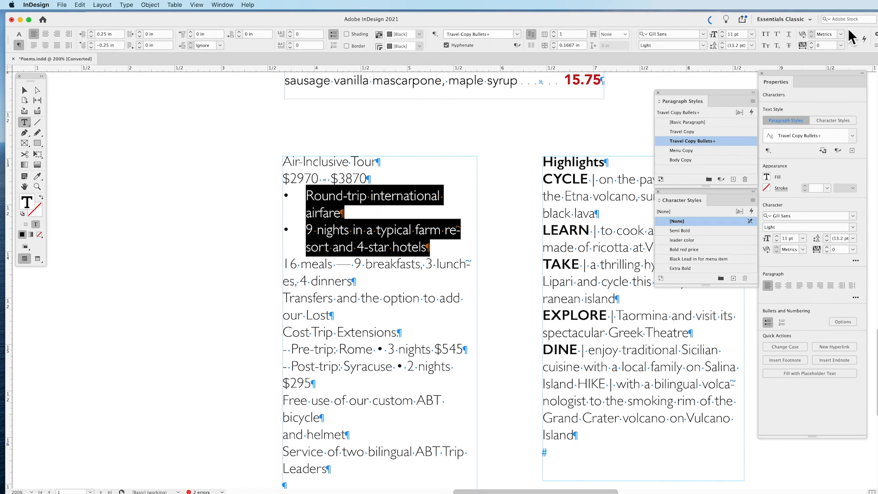
# Add the Bembo Std Regular asterisk to the available bullet characters in the Bullets and Numbering options.
pyautogui.doubleClick(674, 20)
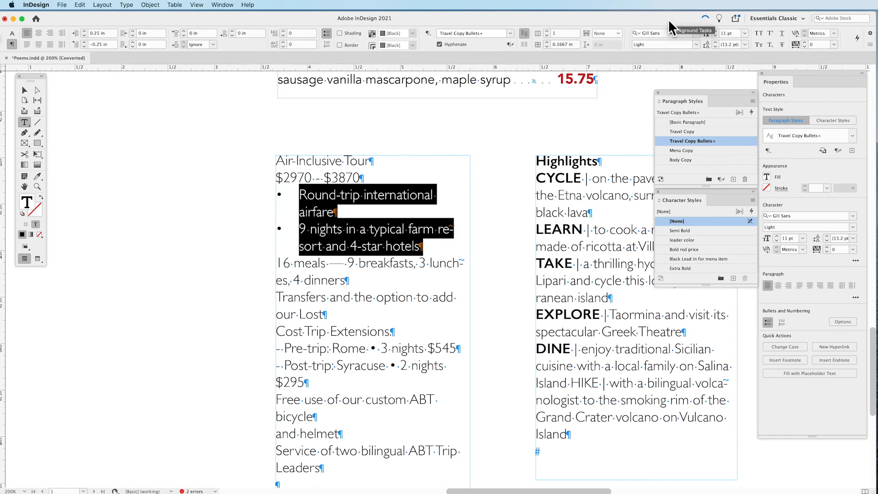
pyautogui.click(869, 45)
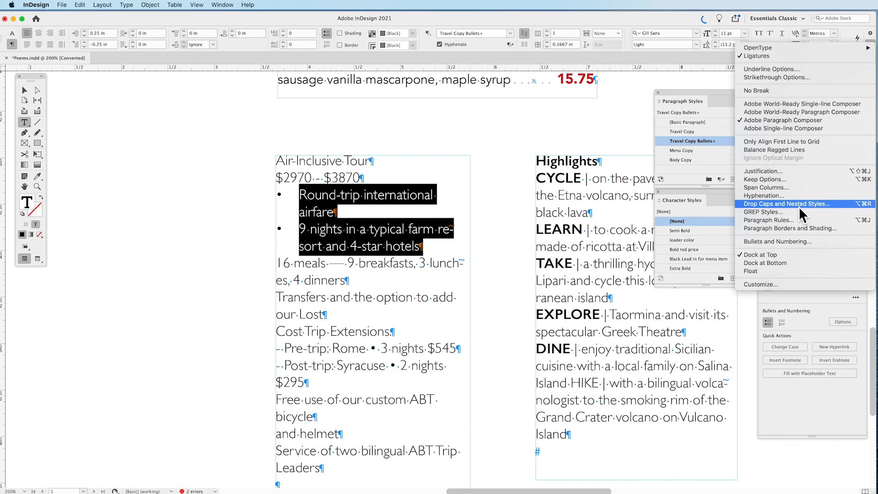
pyautogui.click(797, 239)
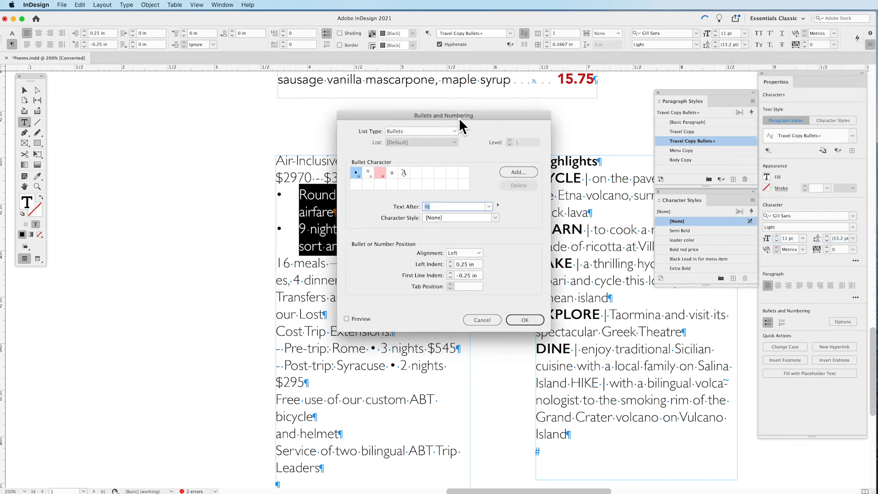
pyautogui.moveTo(460, 117); pyautogui.dragTo(585, 100)
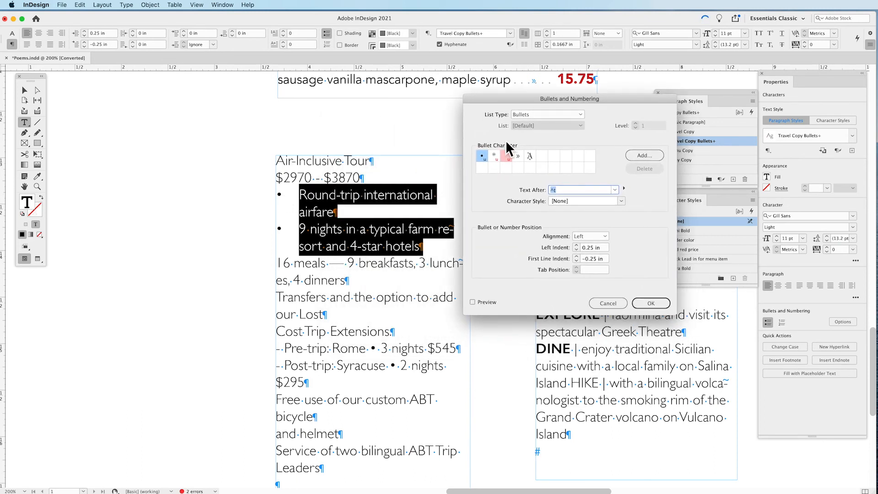
pyautogui.moveTo(559, 100); pyautogui.dragTo(557, 99)
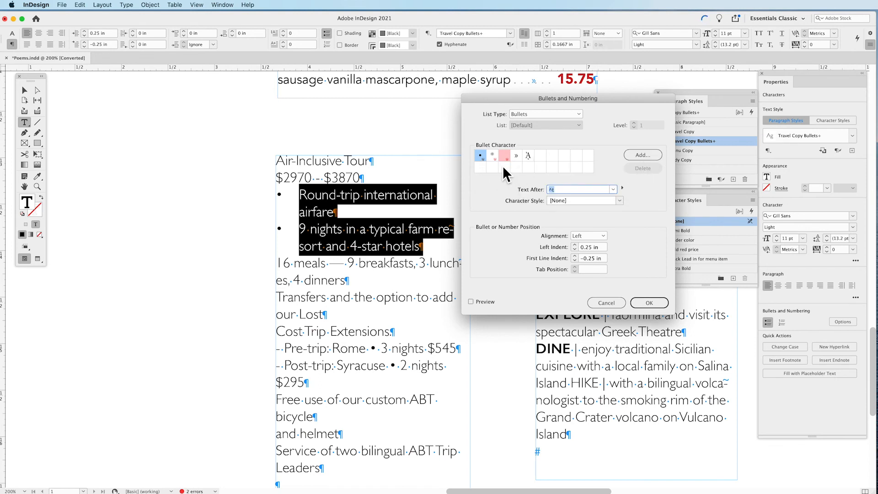
pyautogui.click(637, 155)
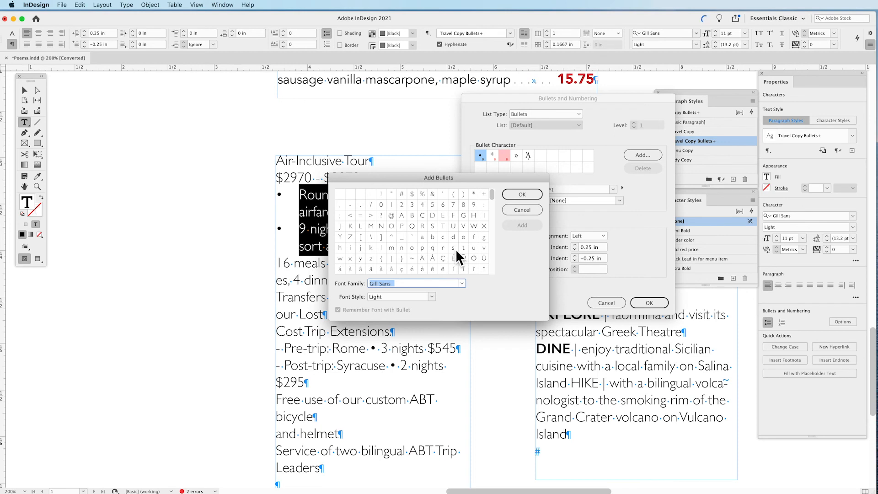
pyautogui.click(461, 283)
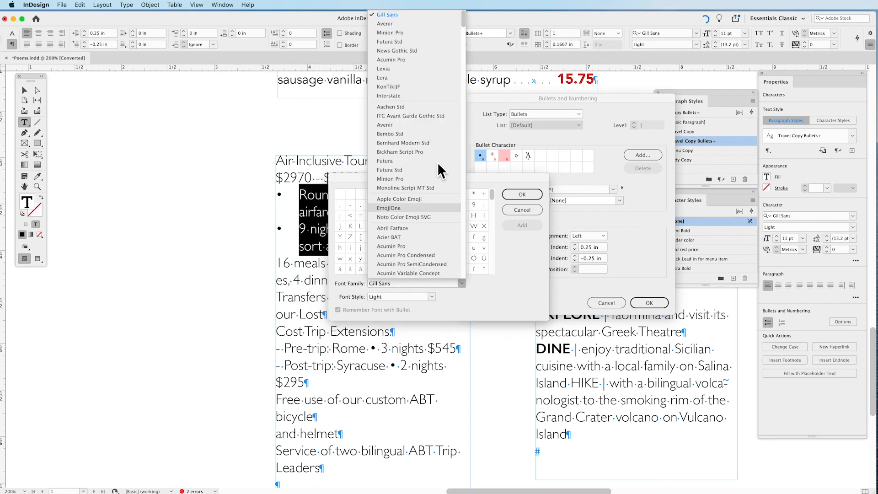
pyautogui.click(426, 134)
pyautogui.click(447, 196)
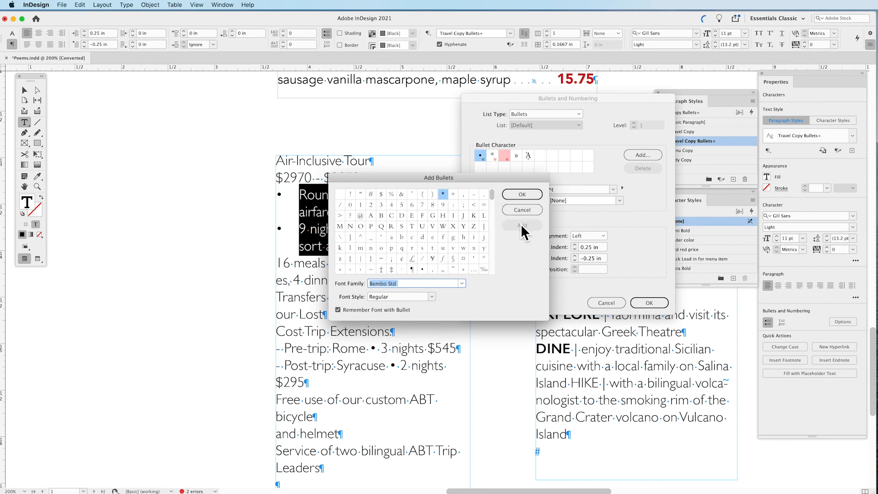
pyautogui.click(523, 194)
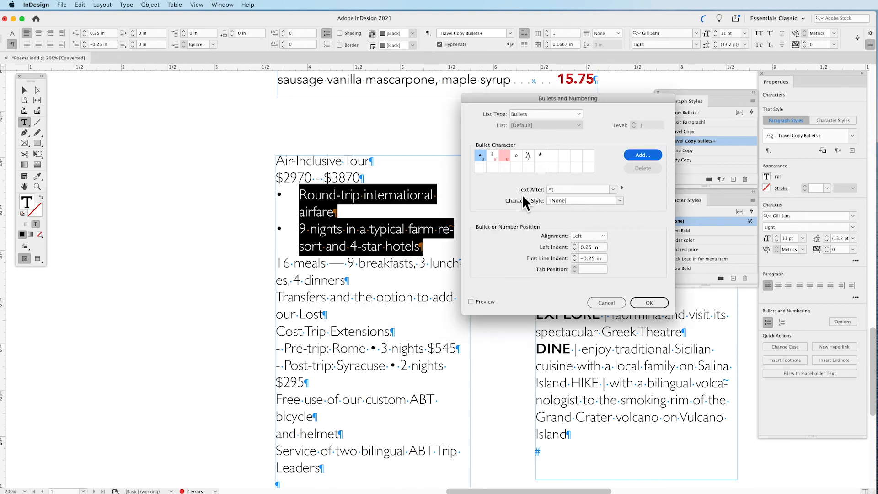
# Preview the asterisk as the bullet for the two selected paragraphs and switch back to the round bullet.
pyautogui.click(540, 156)
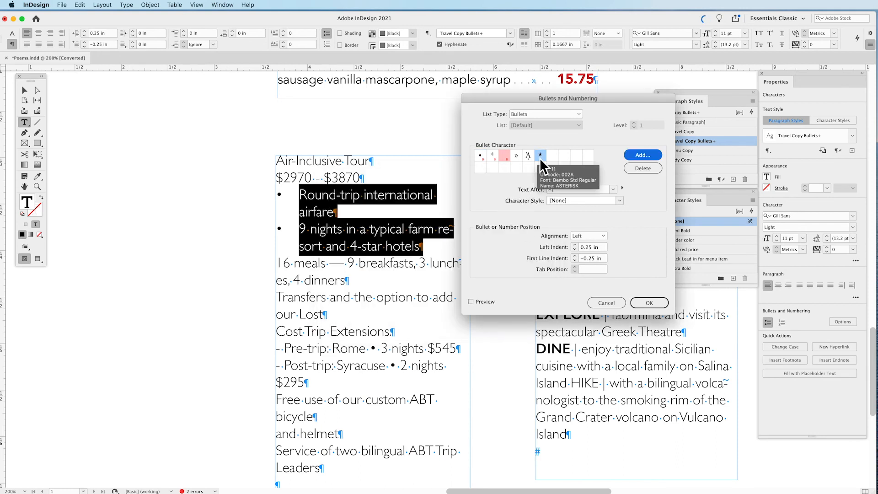
pyautogui.click(481, 301)
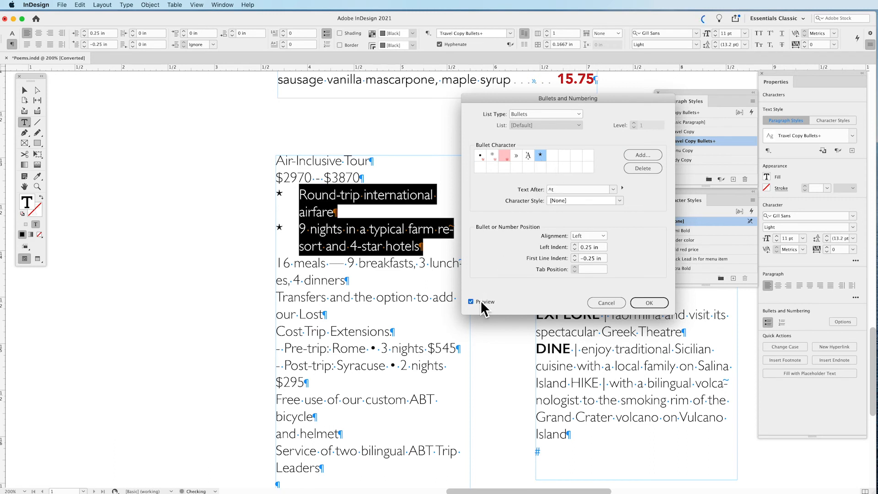
pyautogui.click(479, 158)
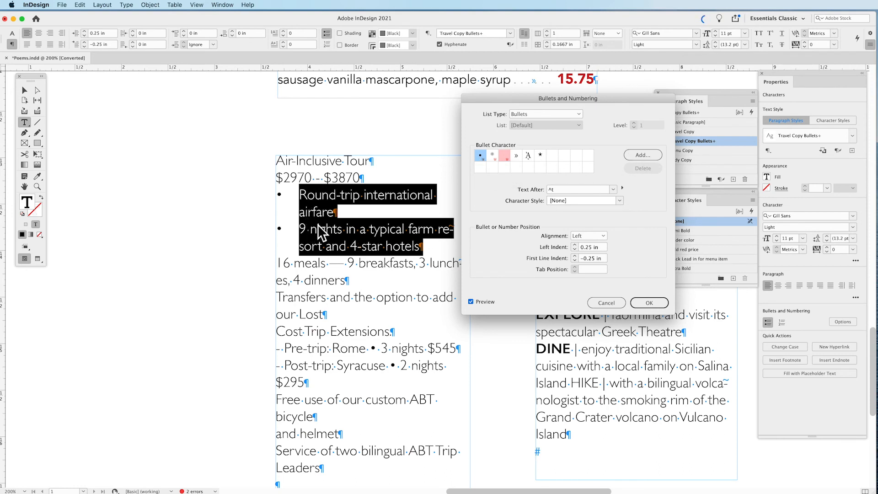
# Replace the tab after the bullet with a punctuation space.
pyautogui.moveTo(543, 101); pyautogui.dragTo(544, 105)
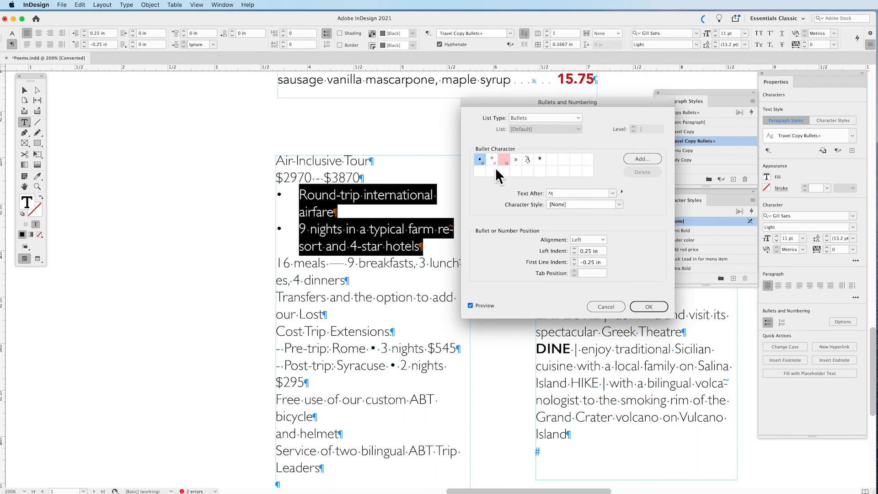
pyautogui.moveTo(564, 194); pyautogui.dragTo(540, 196)
pyautogui.press('BackSpace')
pyautogui.click(622, 192)
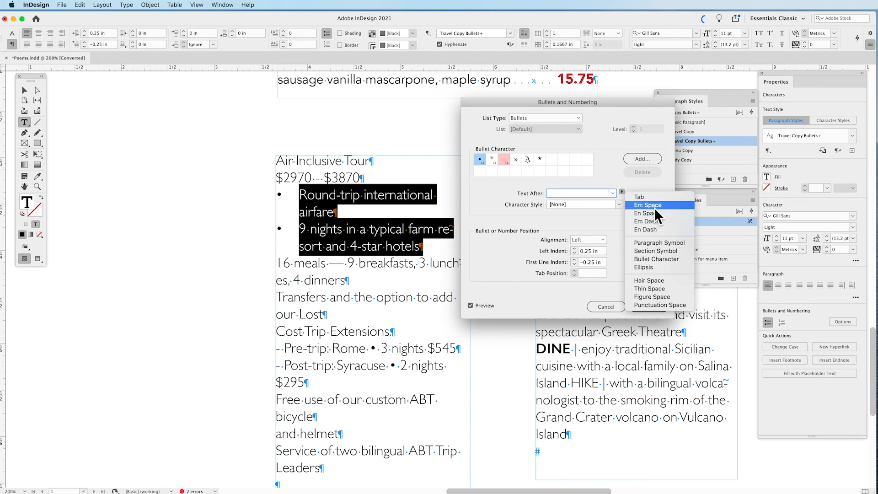
pyautogui.click(685, 307)
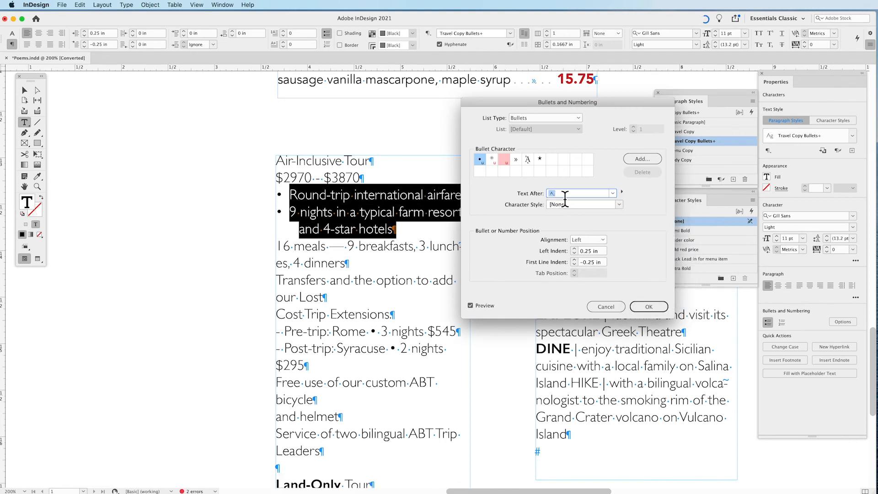
# Replace the punctuation space after the bullet with a regular space and keep the bullet's character style at [None].
pyautogui.press('BackSpace')
pyautogui.click(572, 204)
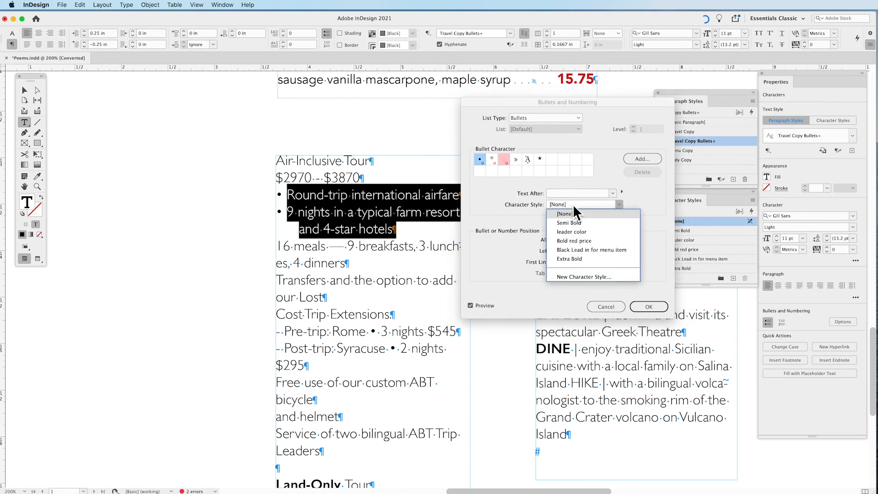
pyautogui.click(571, 209)
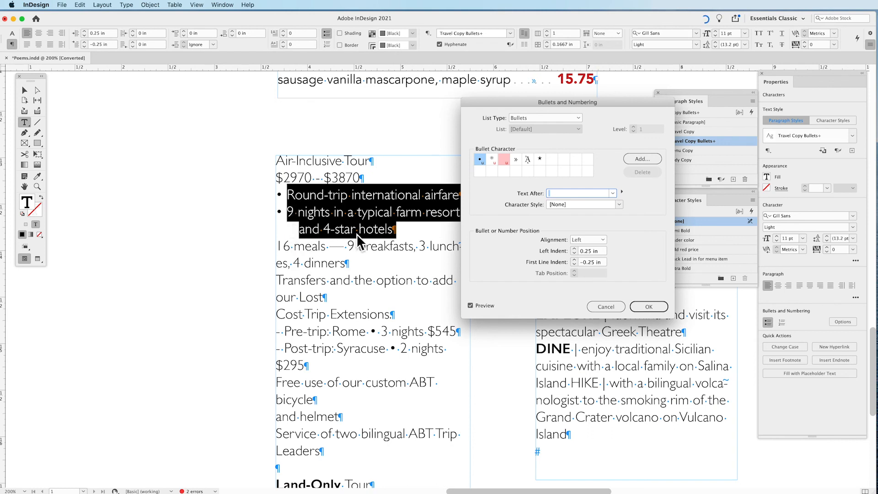
# Reset the left indent and first line indent of the two bulleted paragraphs to 0 in.
pyautogui.moveTo(509, 106); pyautogui.dragTo(508, 103)
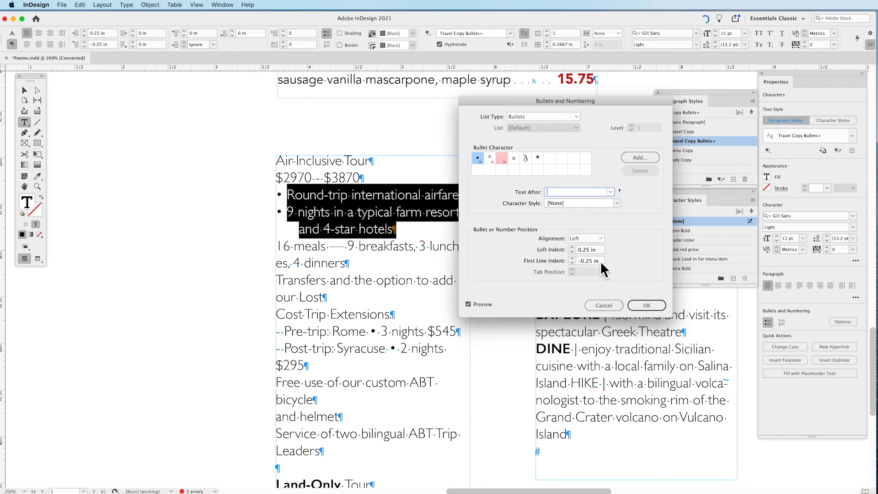
pyautogui.moveTo(507, 103); pyautogui.dragTo(507, 82)
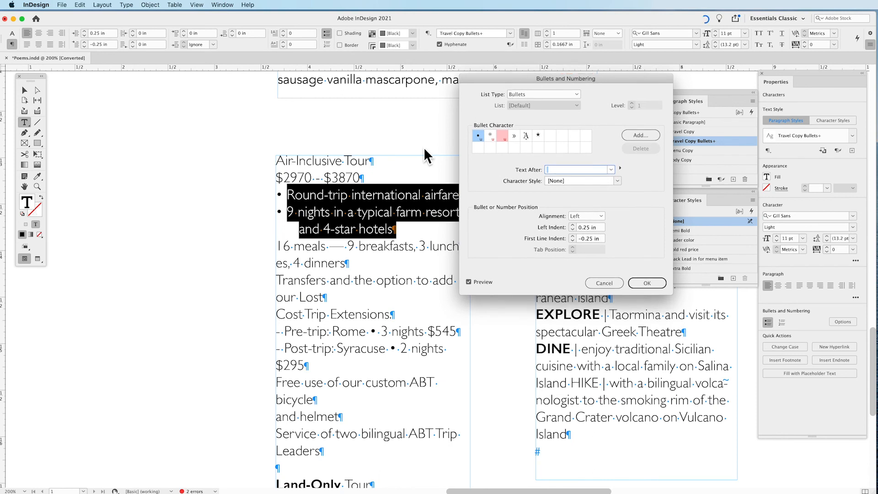
pyautogui.doubleClick(593, 227)
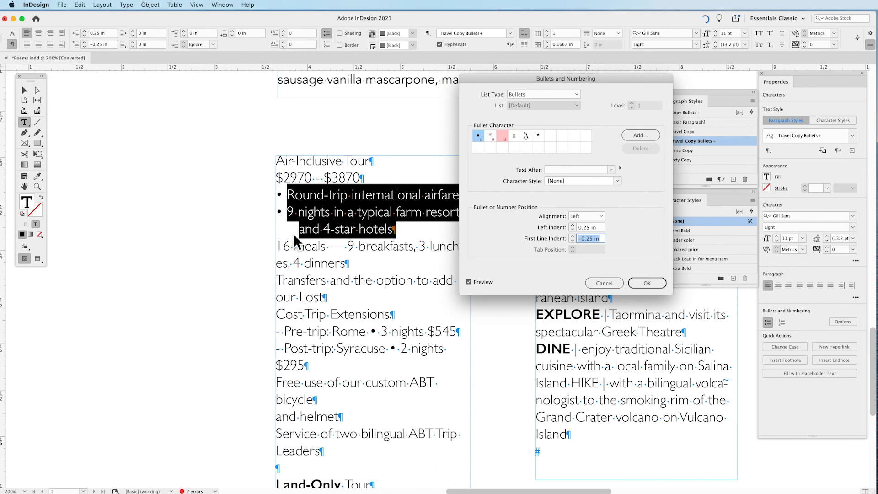
pyautogui.press('Tab')
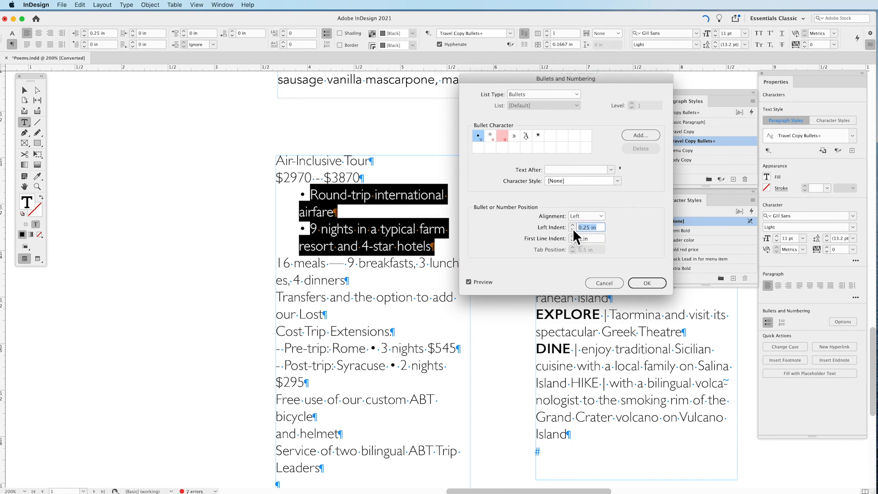
pyautogui.press('Tab')
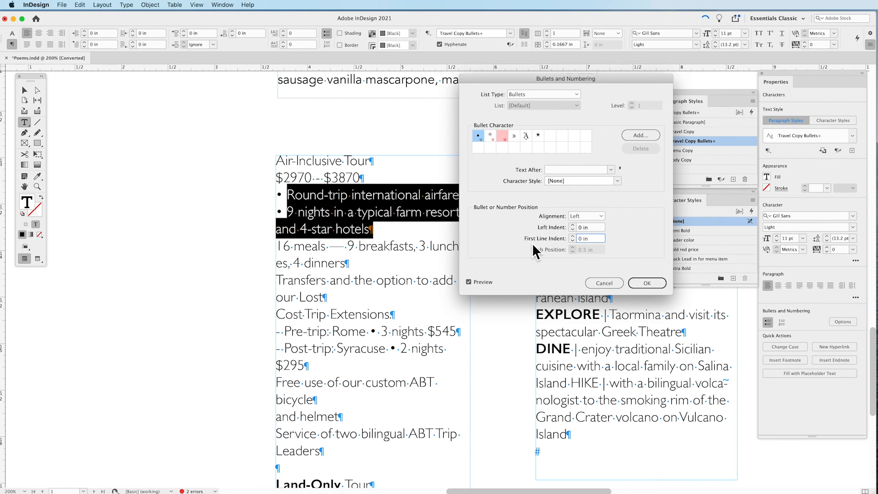
# Preview a 0.1875 in first line indent on the bulleted paragraphs and return it to 0 in.
pyautogui.press('Up')
pyautogui.press('Up')
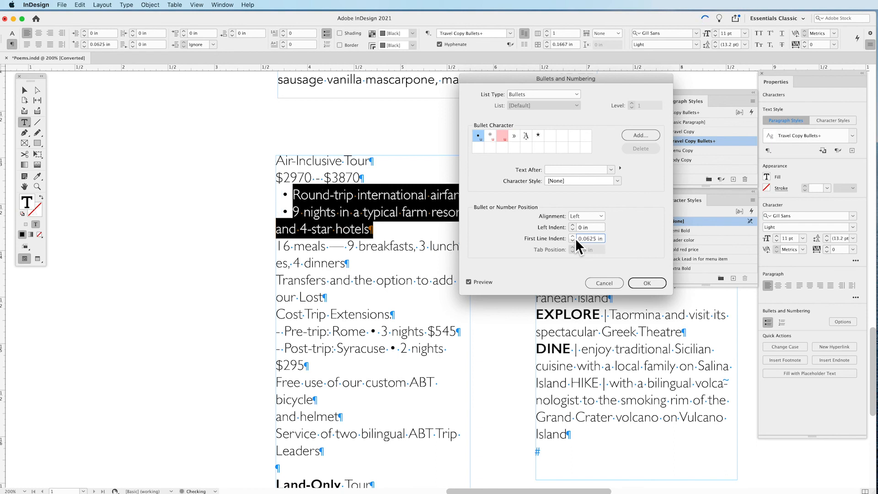
pyautogui.press('Up')
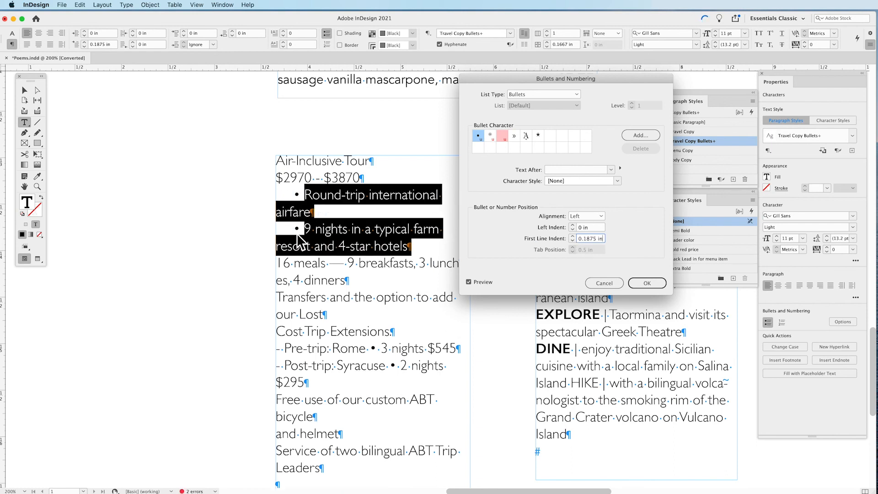
pyautogui.click(573, 241)
pyautogui.click(572, 241)
pyautogui.click(573, 241)
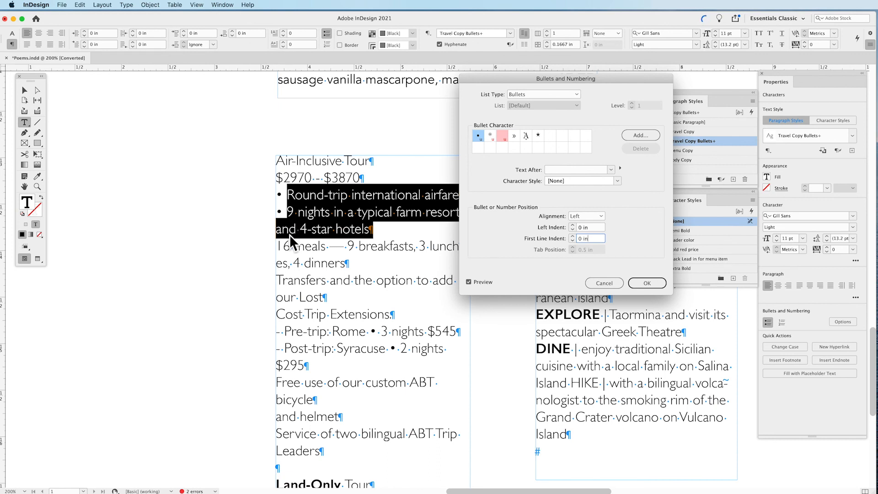
# Give the bullets a hanging indent with a 0.125 in left indent and a -0.125 in first line indent, and accept the options.
pyautogui.click(573, 225)
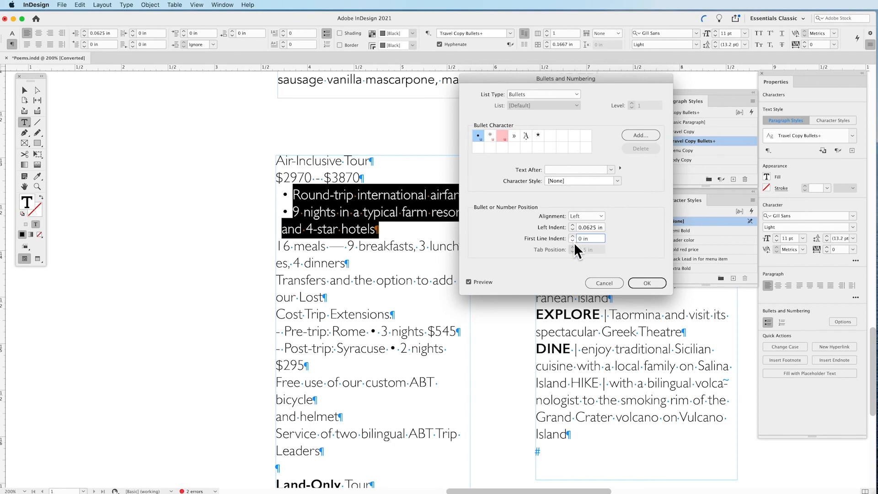
pyautogui.click(574, 242)
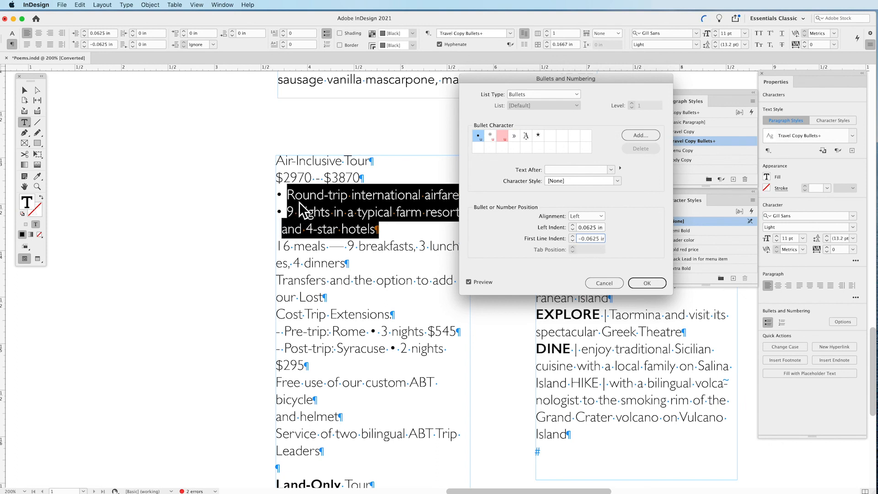
pyautogui.click(573, 225)
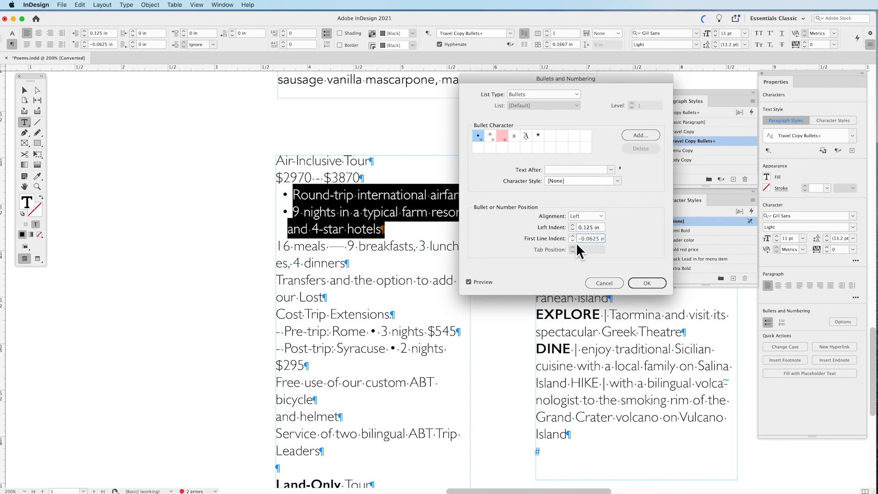
pyautogui.click(575, 241)
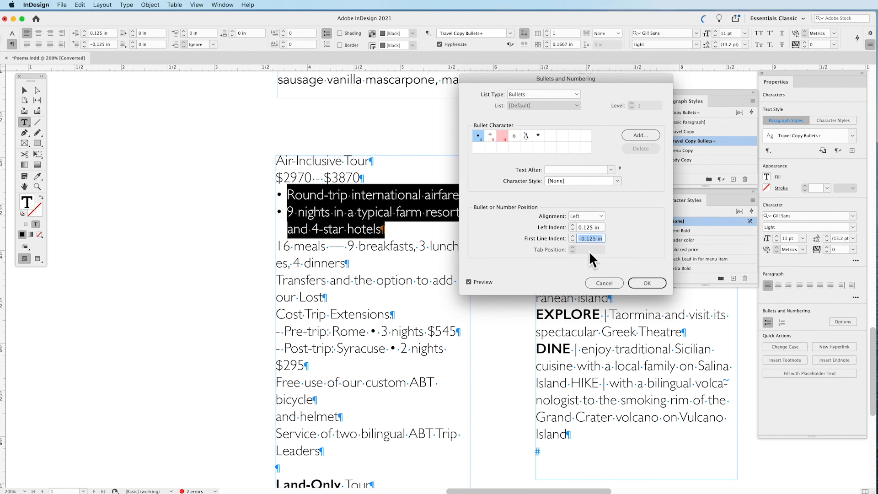
pyautogui.click(651, 283)
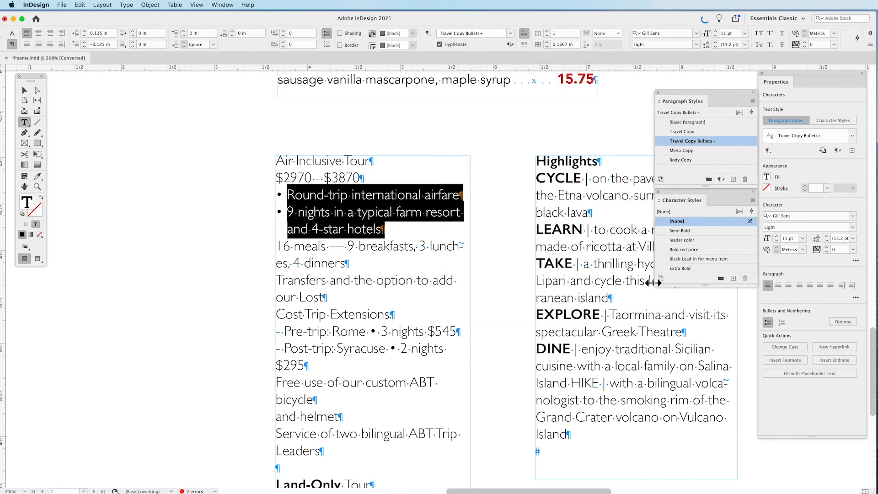
# Redefine the Travel Copy Bullets paragraph style from the selected bulleted paragraphs and deselect the text.
pyautogui.rightClick(728, 143)
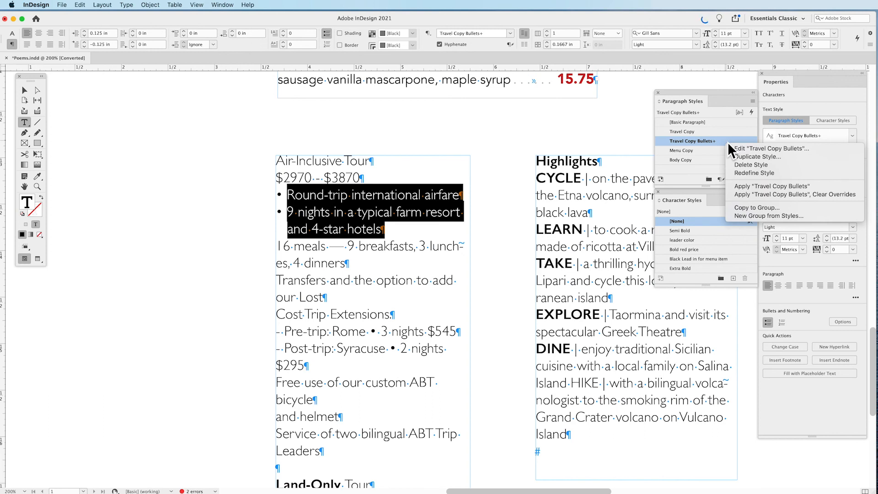
pyautogui.click(742, 173)
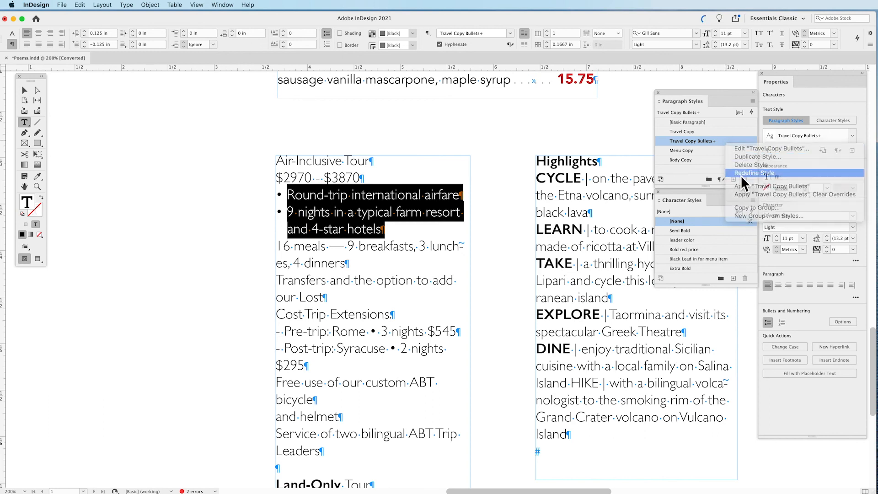
pyautogui.click(319, 213)
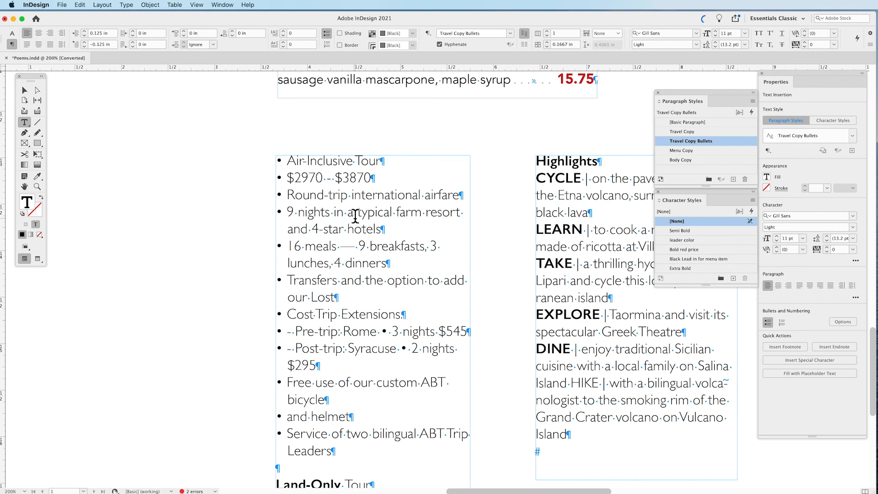
# Join the "16 meals" bullet to the 4-star hotels bullet and split them into separate bullets again.
pyautogui.click(397, 228)
pyautogui.press('Delete')
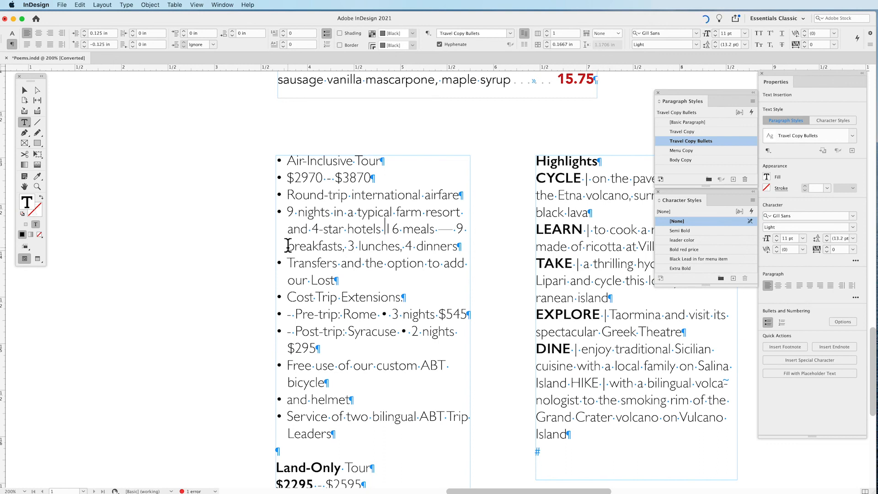
pyautogui.press('Return')
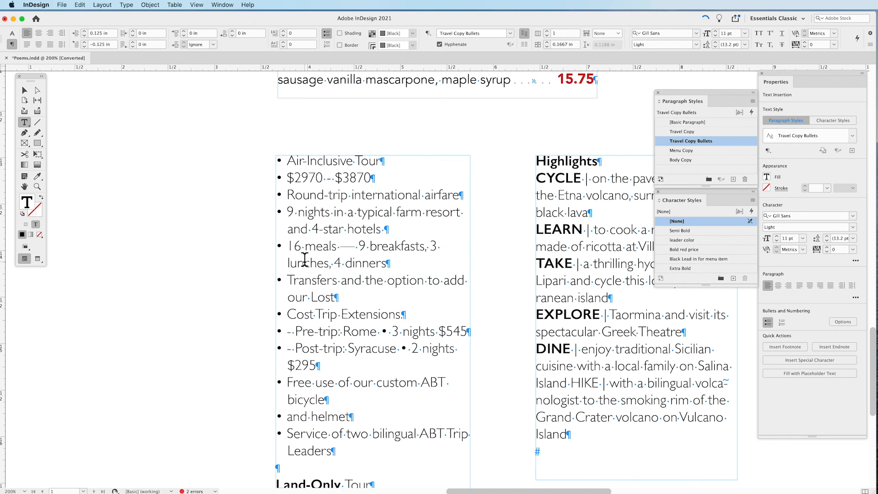
# Add "no matter how much info I put in here so that it lines up." after "4 dinners", keeping Transfers as its own bullet.
pyautogui.click(387, 263)
pyautogui.press('Delete')
pyautogui.write('no m')
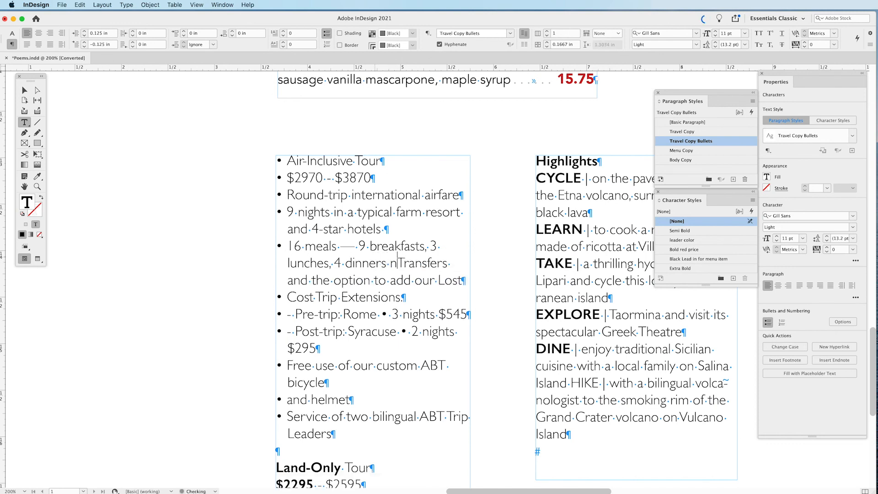
pyautogui.write('atter')
pyautogui.hotkey('shift', 'Return')
pyautogui.write('how much into')
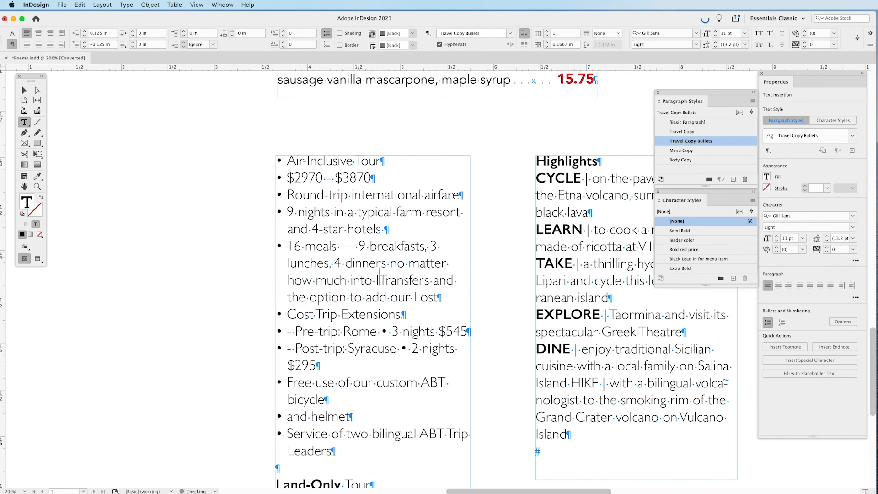
pyautogui.press('BackSpace')
pyautogui.press('BackSpace')
pyautogui.write('fo I put in h')
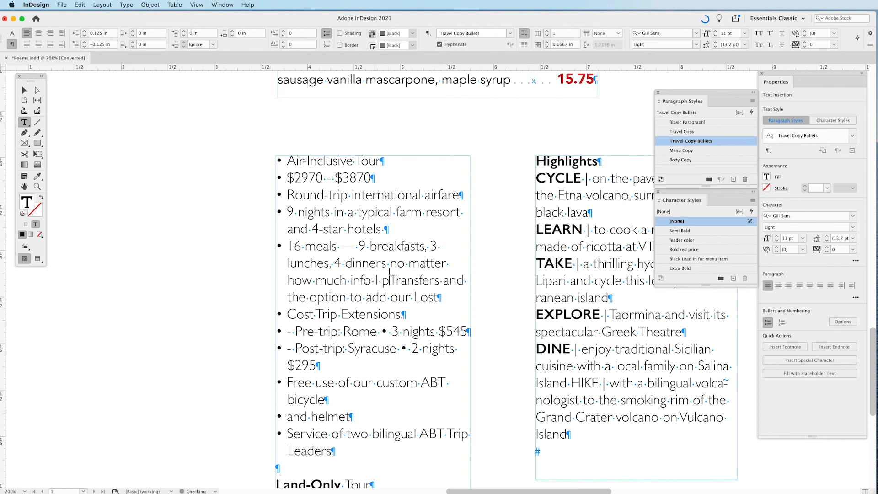
pyautogui.write('ere so that it ')
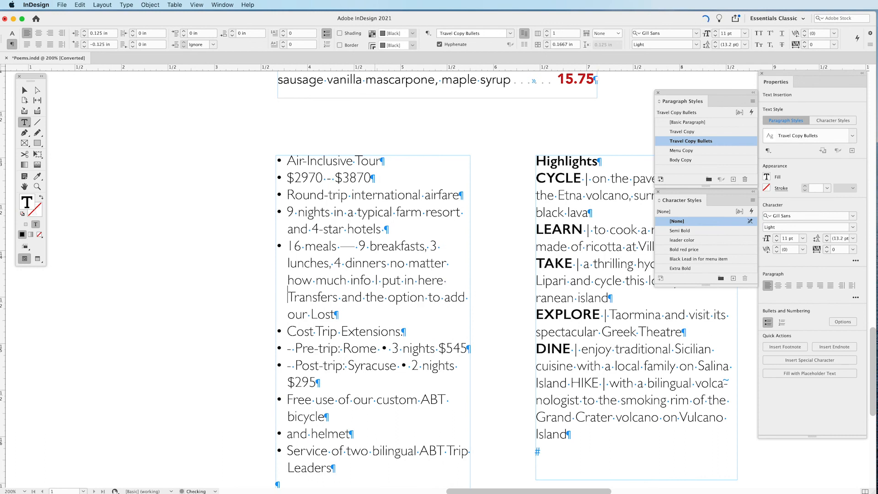
pyautogui.write('lines u')
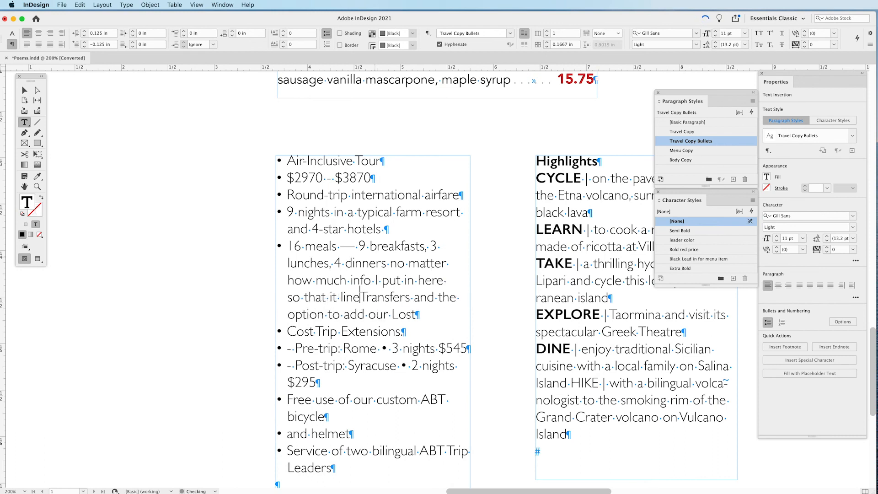
pyautogui.write('p.')
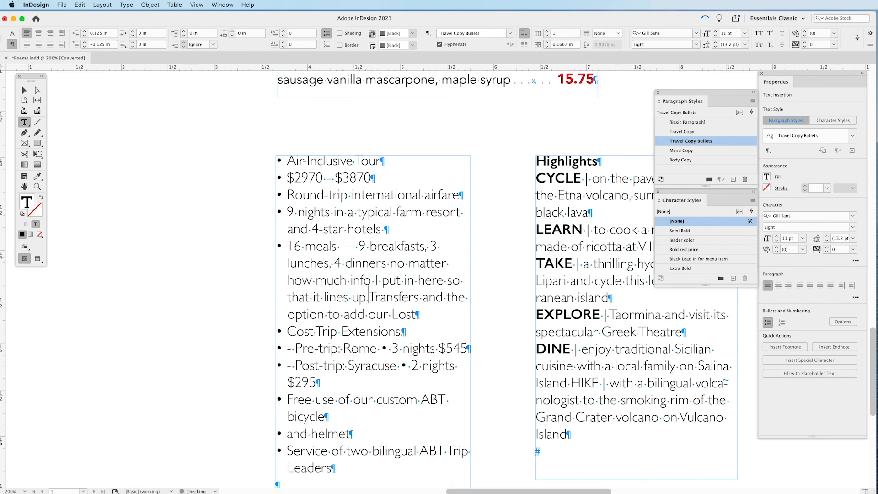
pyautogui.press('Return')
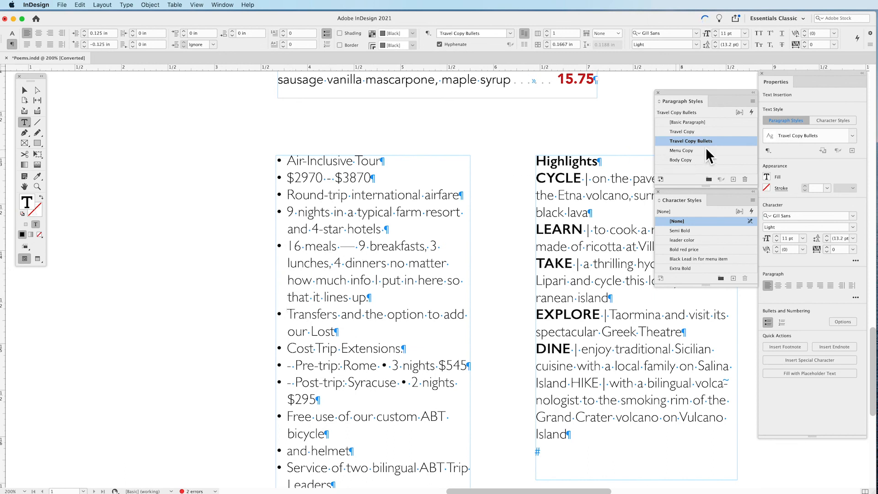
# Edit the Travel Copy Bullets style to add 0.0625 in of space after each paragraph.
pyautogui.rightClick(722, 143)
pyautogui.click(734, 152)
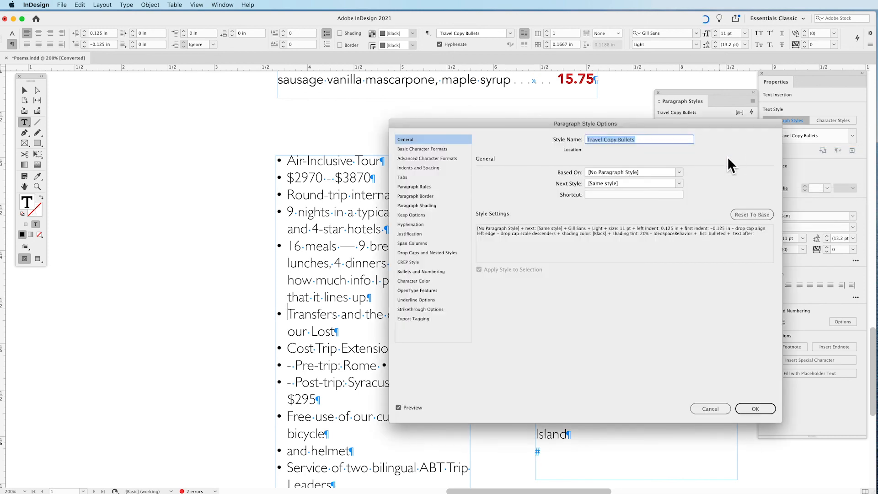
pyautogui.click(434, 159)
pyautogui.click(426, 168)
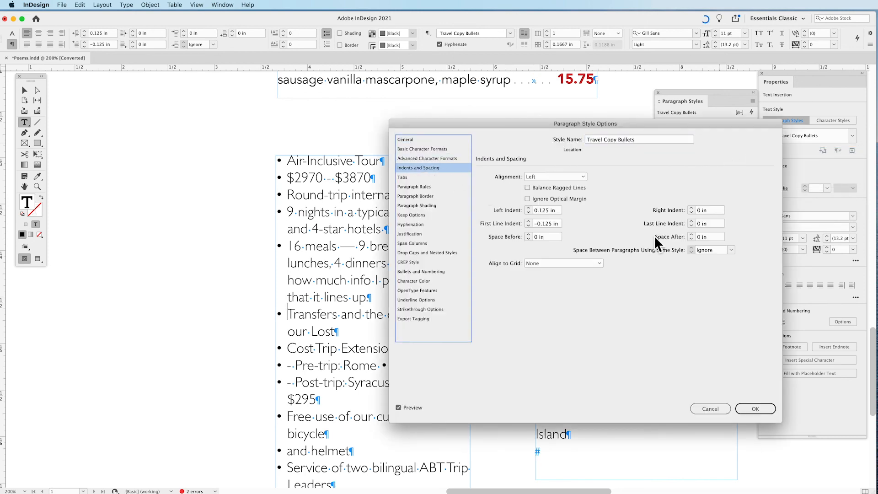
pyautogui.click(694, 236)
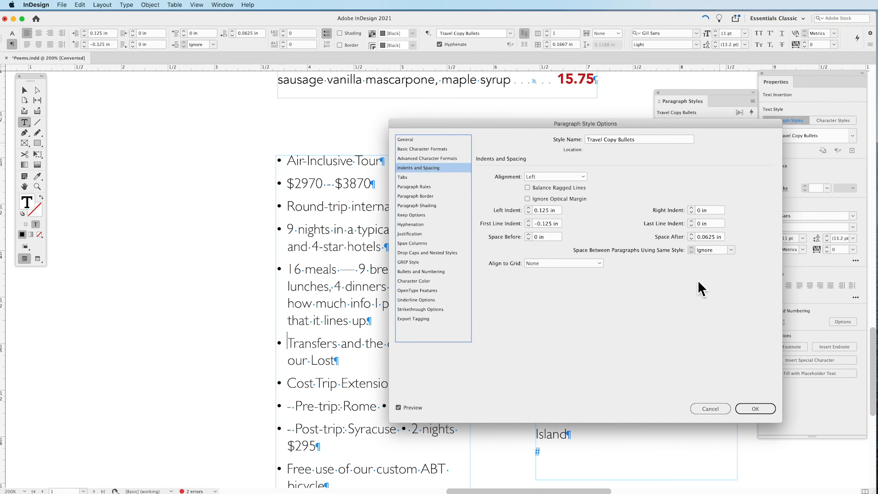
pyautogui.click(756, 408)
# Replace the inline bullets after Rome and Syracuse with paragraph breaks so "3 nights $545" and "2 nights $295" start their own bullets.
pyautogui.click(403, 402)
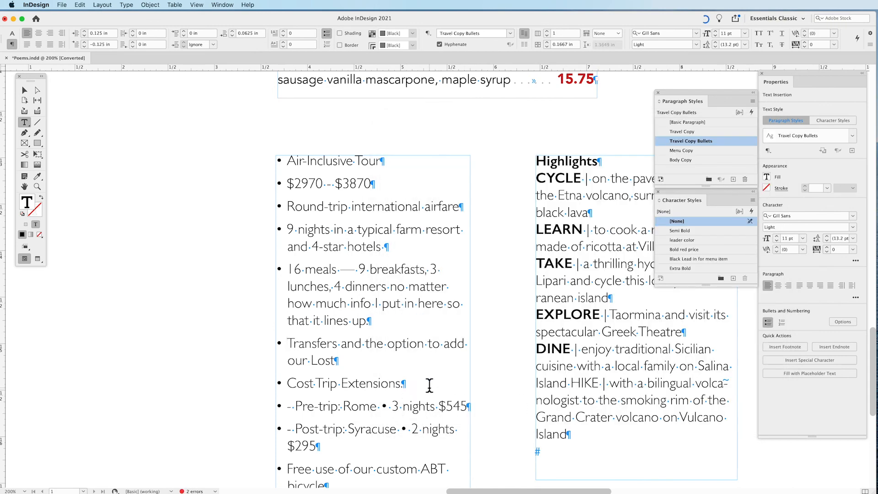
pyautogui.click(381, 398)
pyautogui.press('Return')
pyautogui.moveTo(300, 423); pyautogui.dragTo(286, 424)
pyautogui.press('BackSpace')
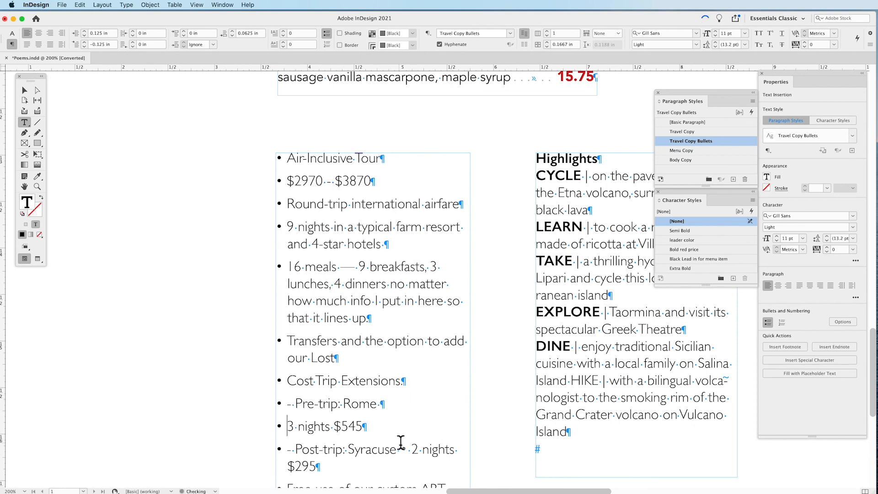
pyautogui.moveTo(413, 449); pyautogui.dragTo(398, 449)
pyautogui.press('Return')
# Remove the leading hyphens from the Post-trip and Pre-trip bullets and join "and helmet" to the bicycle bullet.
pyautogui.scroll(-3, 421, 405)
pyautogui.moveTo(297, 321); pyautogui.dragTo(284, 320)
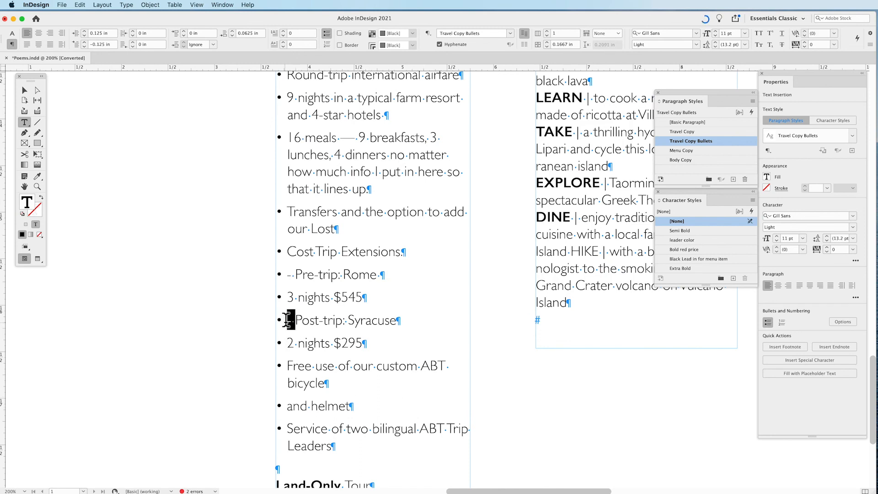
pyautogui.press('BackSpace')
pyautogui.moveTo(296, 273); pyautogui.dragTo(287, 274)
pyautogui.press('BackSpace')
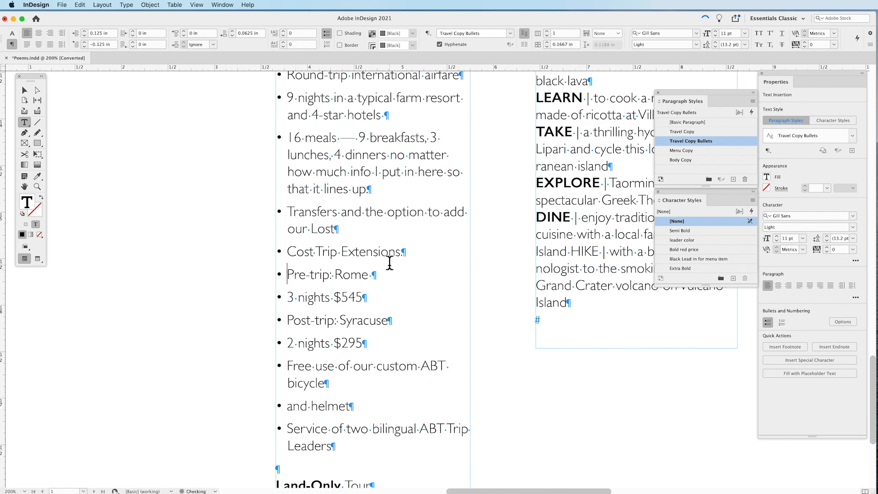
pyautogui.click(355, 385)
pyautogui.press('Delete')
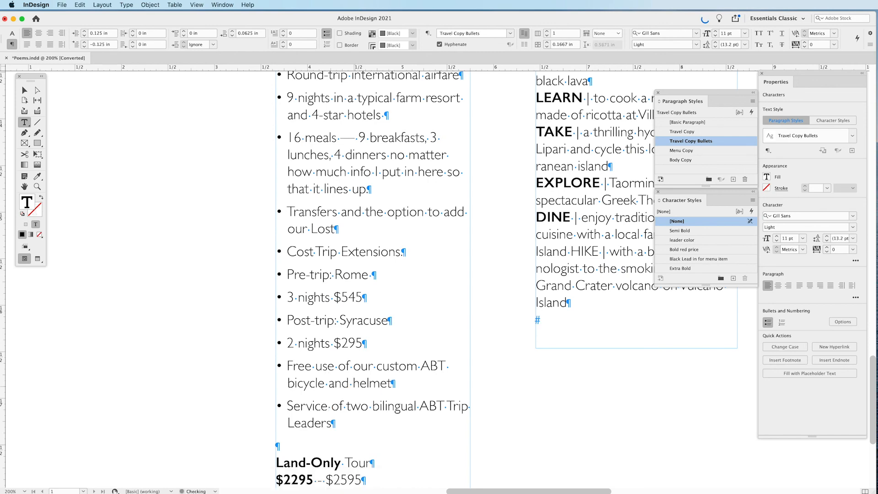
pyautogui.scroll(3, 332, 377)
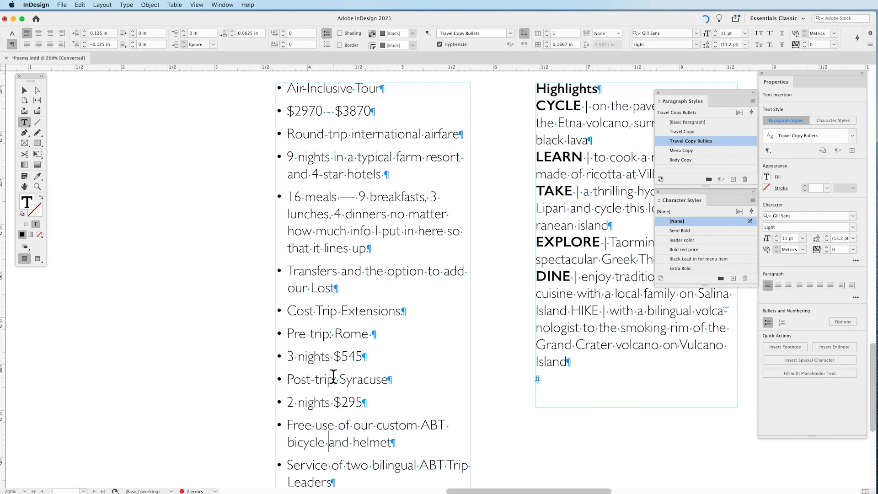
pyautogui.moveTo(337, 198); pyautogui.dragTo(287, 197)
pyautogui.click(292, 158)
pyautogui.moveTo(291, 158); pyautogui.dragTo(327, 157)
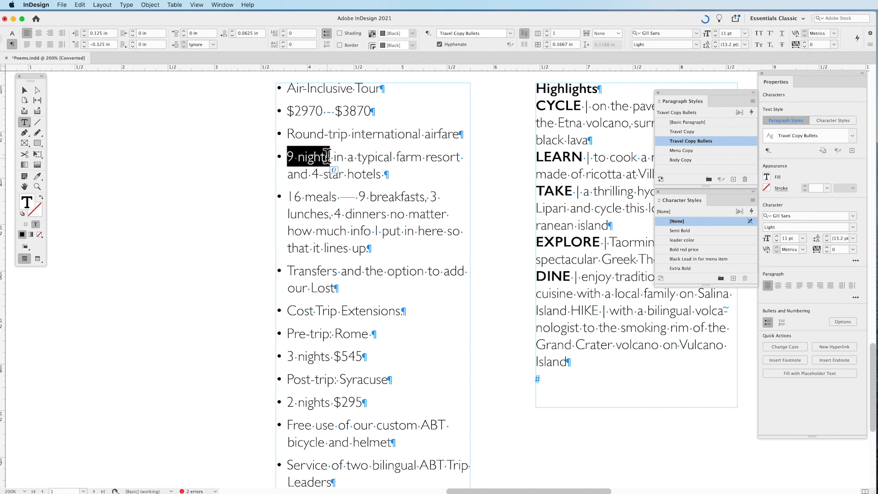
pyautogui.click(333, 208)
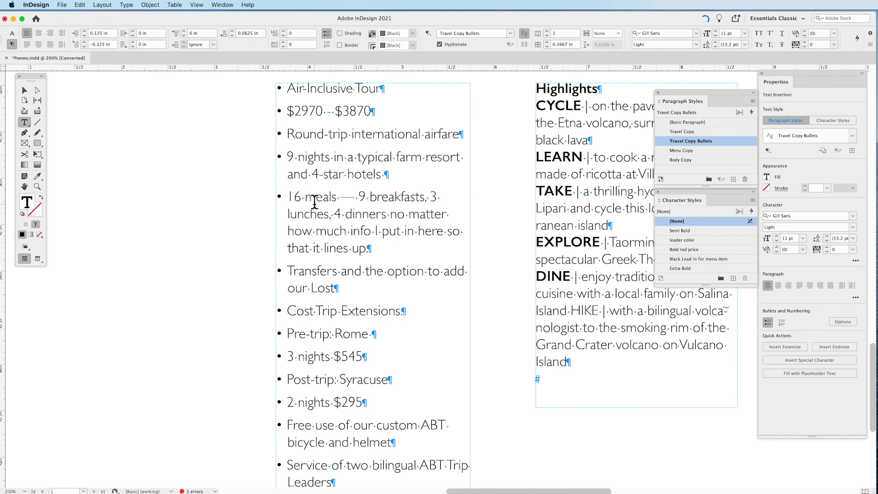